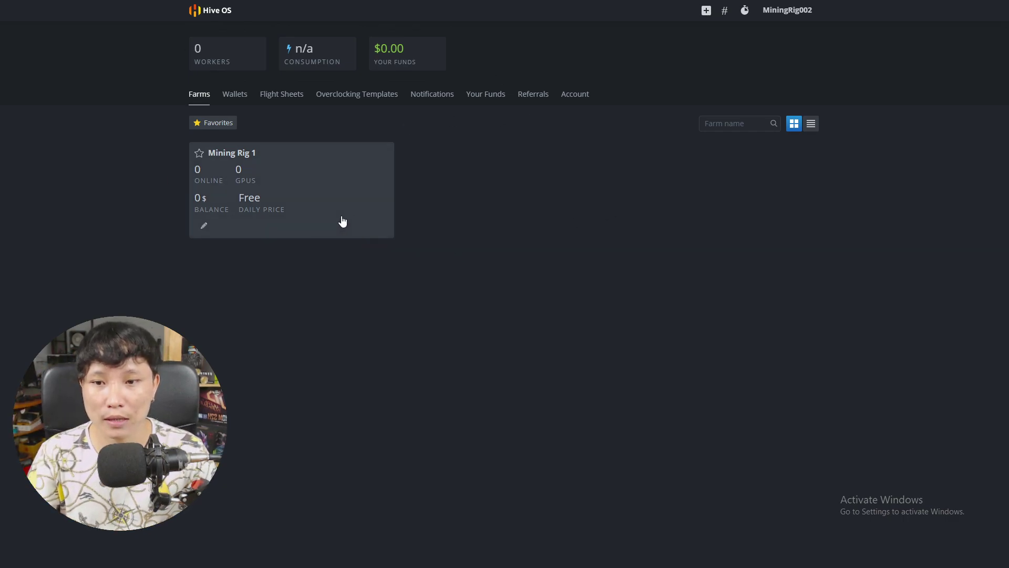
Open the Mining Rig 1 farm and start adding a new rig with Add Rig
{"action": "left_click", "coordinate": [259, 198]}
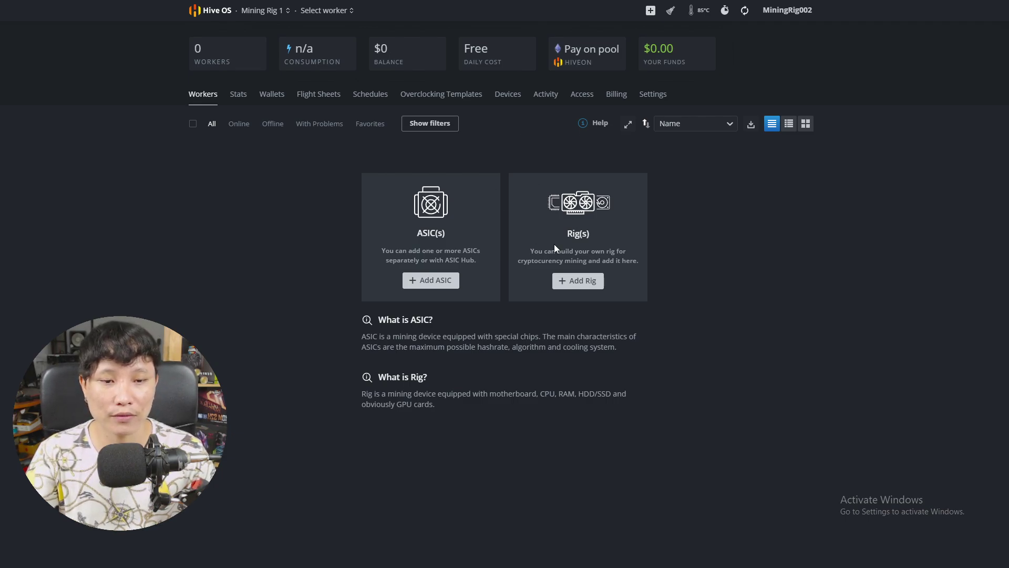
{"action": "left_click", "coordinate": [578, 282]}
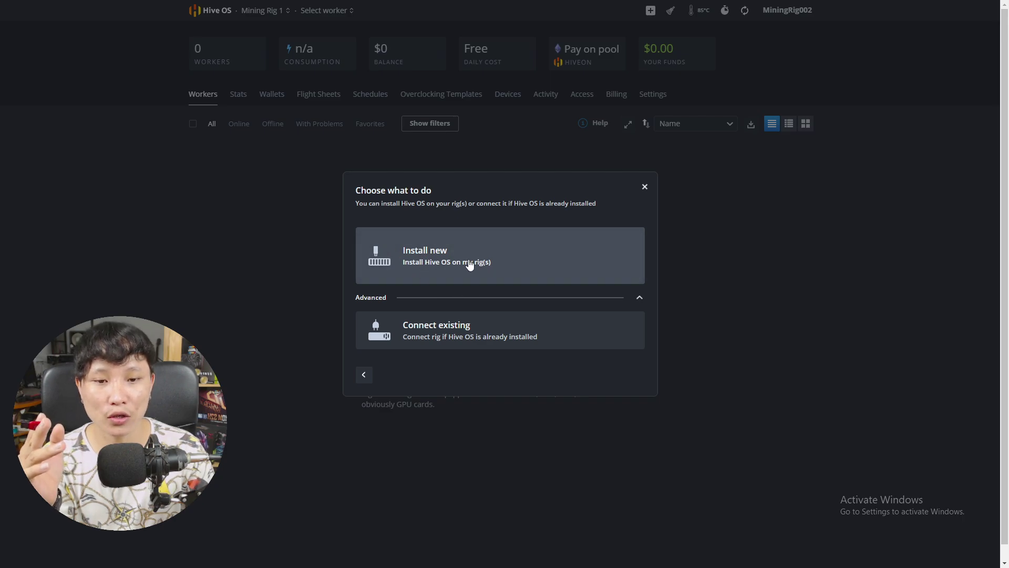
Choose Install new with Windows, download the Hiveon installer, and open File Explorer
{"action": "left_click", "coordinate": [470, 264]}
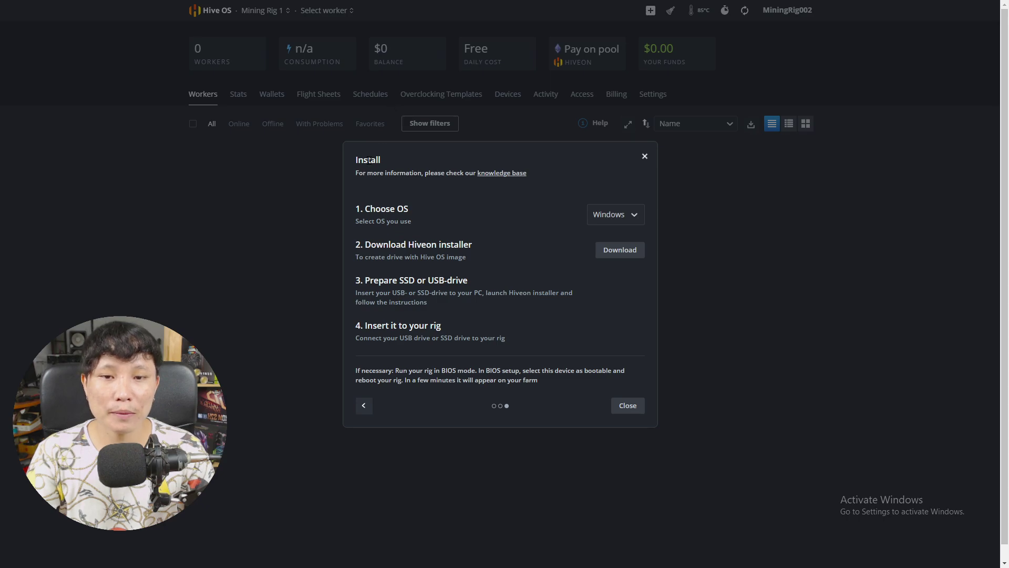
{"action": "left_click", "coordinate": [610, 212]}
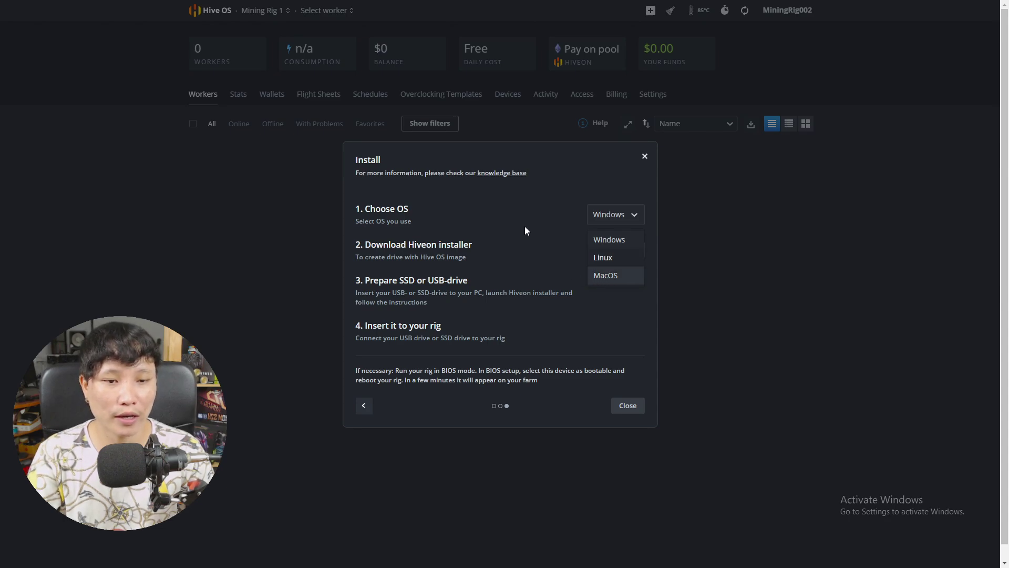
{"action": "left_click", "coordinate": [612, 218]}
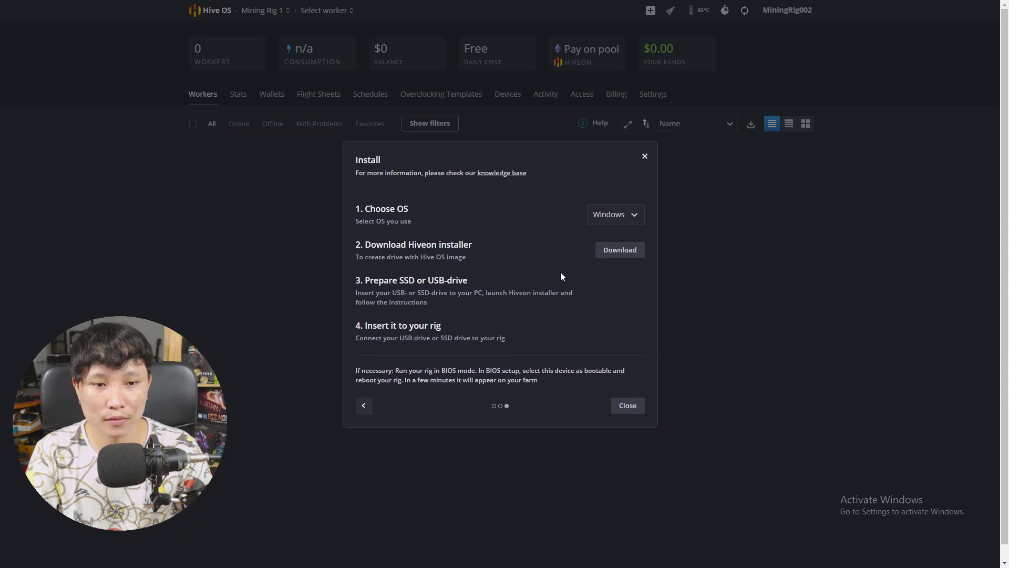
{"action": "left_click", "coordinate": [618, 253]}
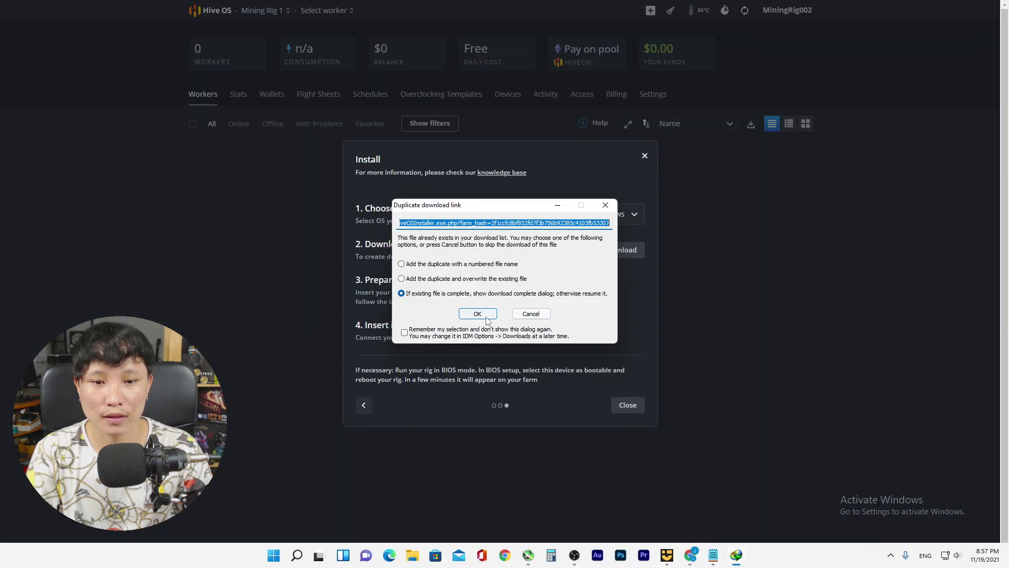
{"action": "left_click", "coordinate": [486, 316]}
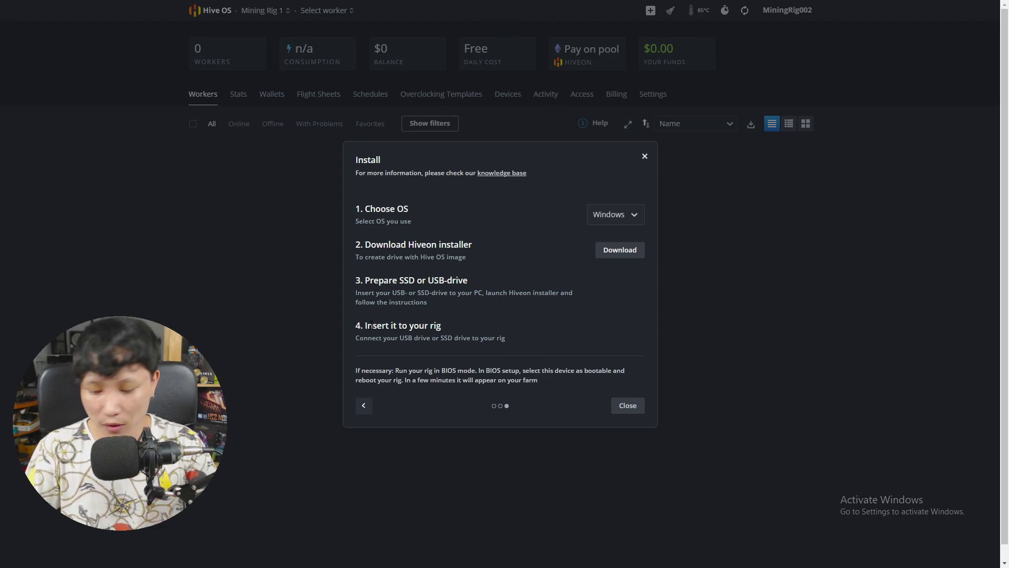
{"action": "key", "text": "super"}
{"action": "key", "text": "super"}
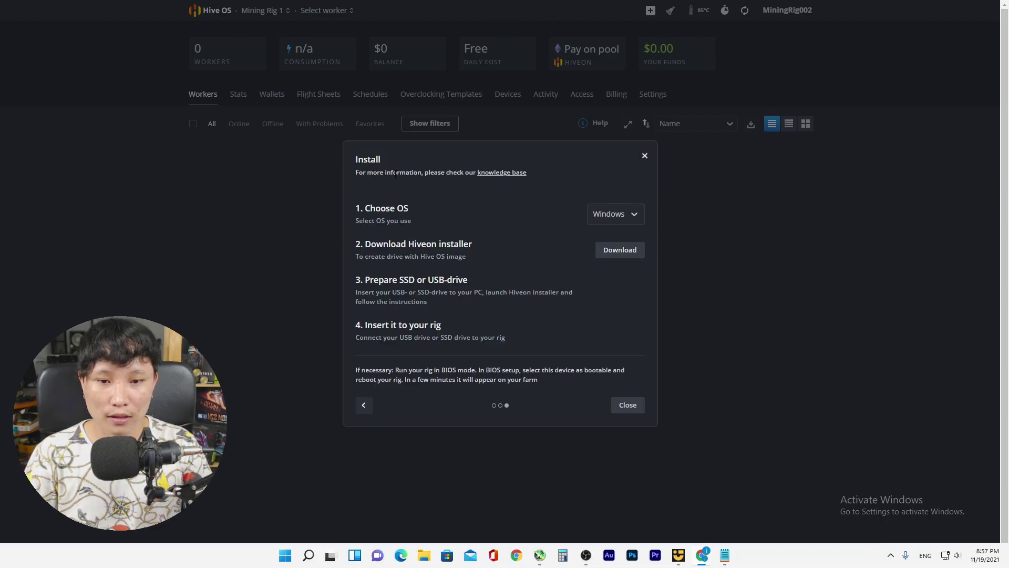
{"action": "key", "text": "super+e"}
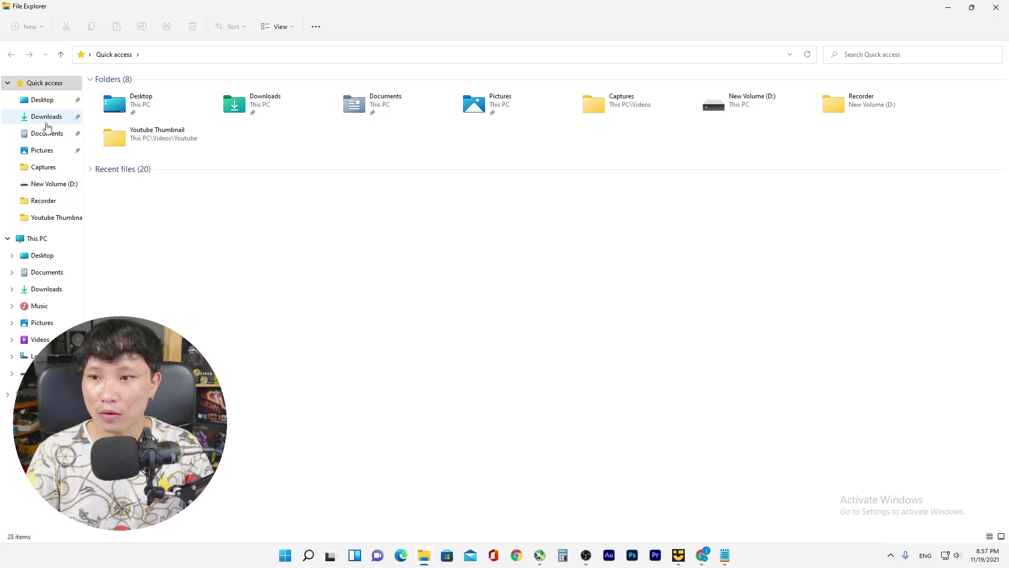
Go to Downloads > Programs and run the HiveOSInstaller application
{"action": "left_click", "coordinate": [47, 119]}
{"action": "left_click", "coordinate": [115, 105]}
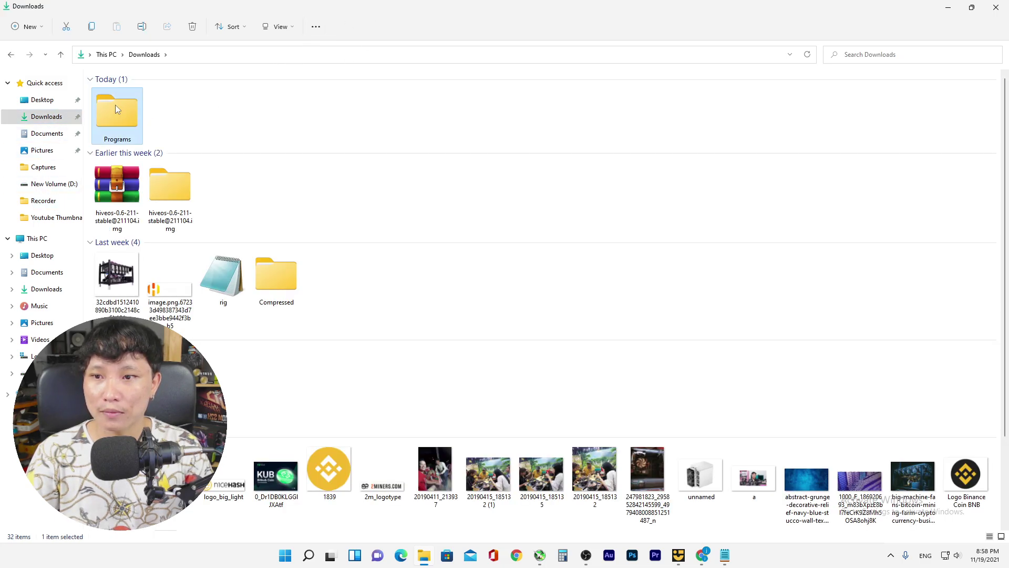
{"action": "double_click", "coordinate": [116, 106]}
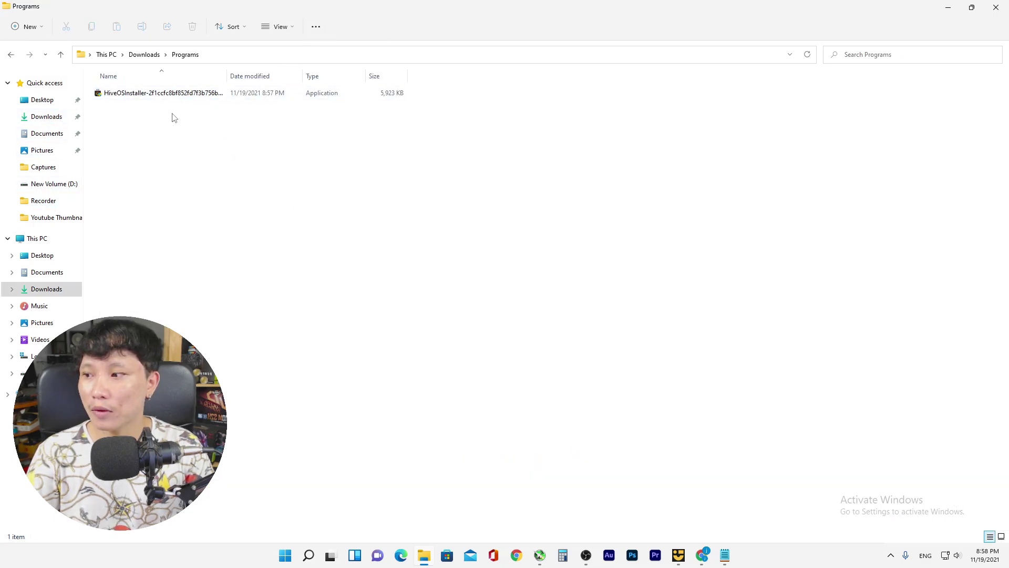
{"action": "scroll", "coordinate": [384, 183], "scroll_direction": "up", "scroll_amount": 3, "text": "ctrl"}
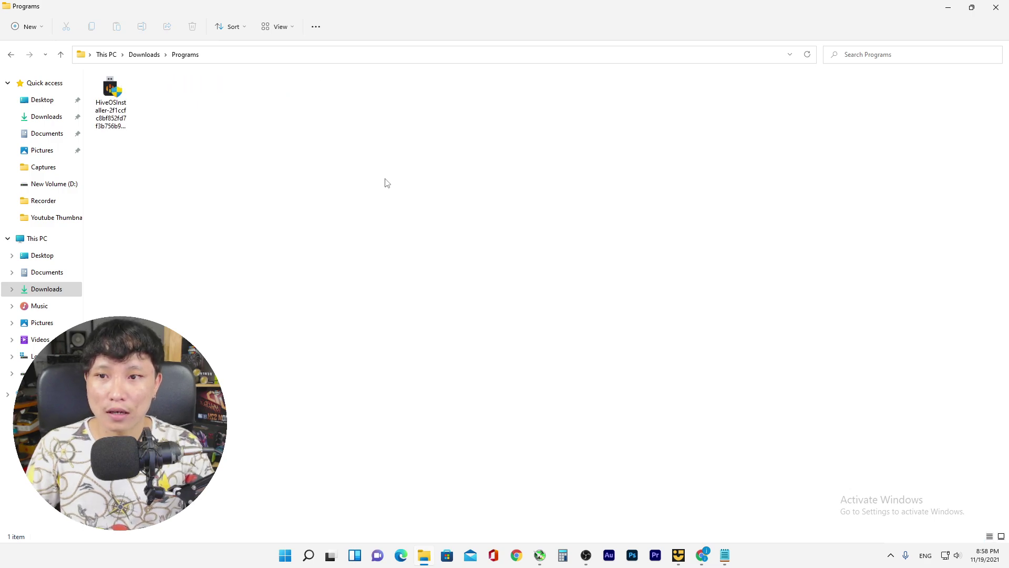
{"action": "scroll", "coordinate": [385, 182], "scroll_direction": "up", "scroll_amount": 5, "text": "ctrl"}
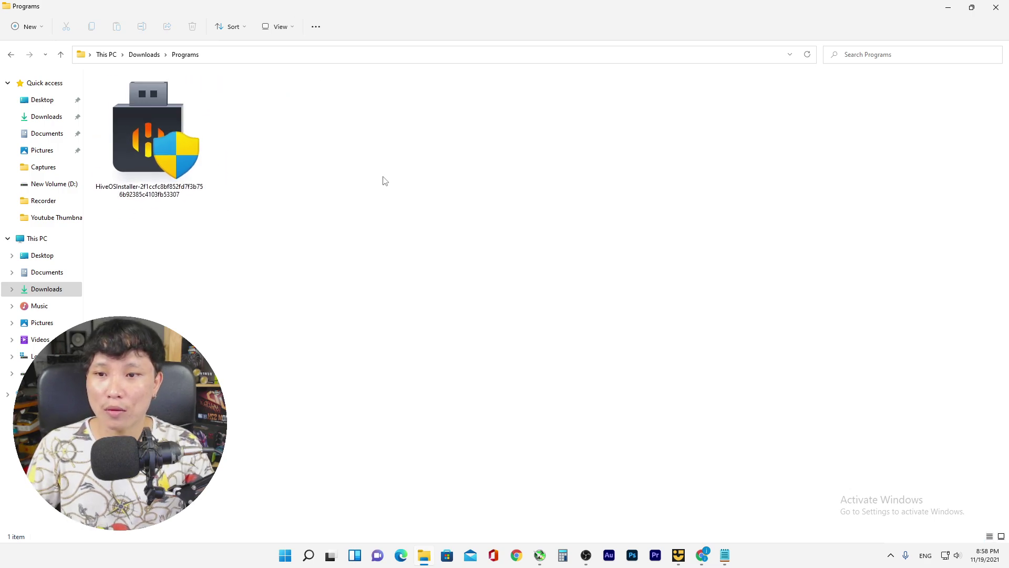
{"action": "scroll", "coordinate": [385, 181], "scroll_direction": "up", "scroll_amount": 1, "text": "ctrl"}
{"action": "scroll", "coordinate": [385, 182], "scroll_direction": "down", "scroll_amount": 3, "text": "ctrl"}
{"action": "scroll", "coordinate": [384, 181], "scroll_direction": "up", "scroll_amount": 2, "text": "ctrl"}
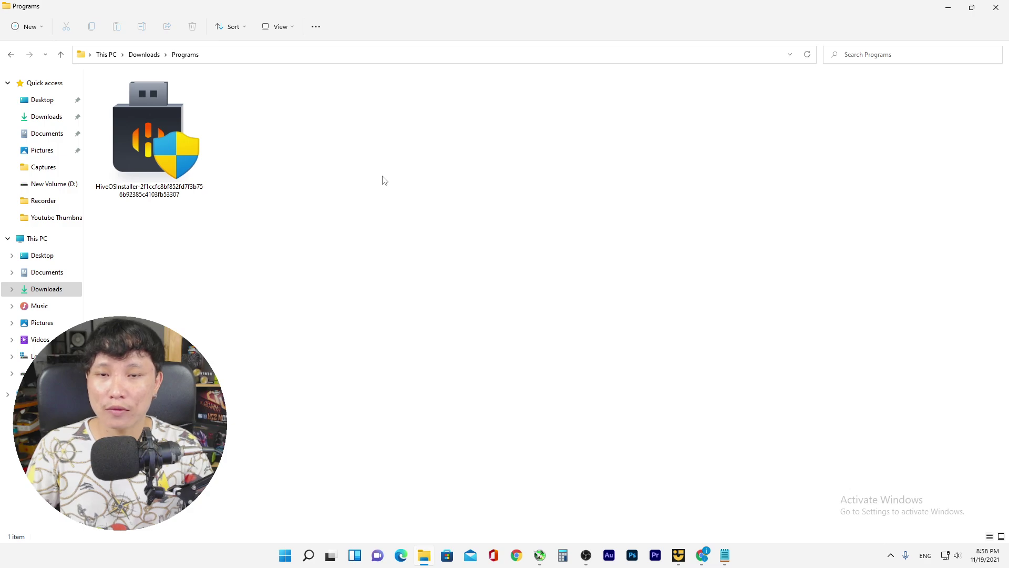
{"action": "double_click", "coordinate": [160, 126]}
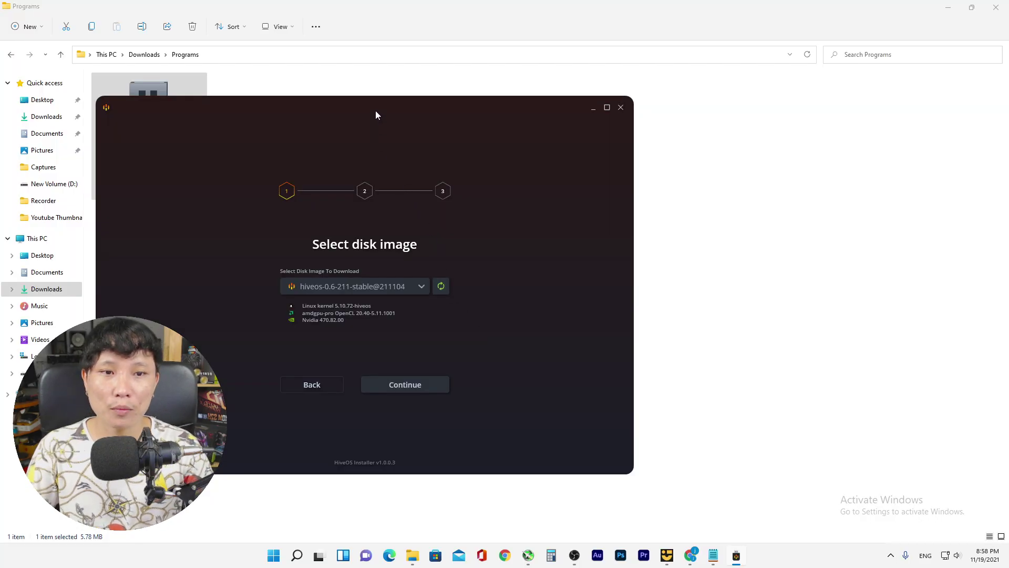
Maximize the installer and continue with the hiveos-0.6-211-stable@211104 image
{"action": "left_click_drag", "start_coordinate": [376, 110], "coordinate": [465, 99]}
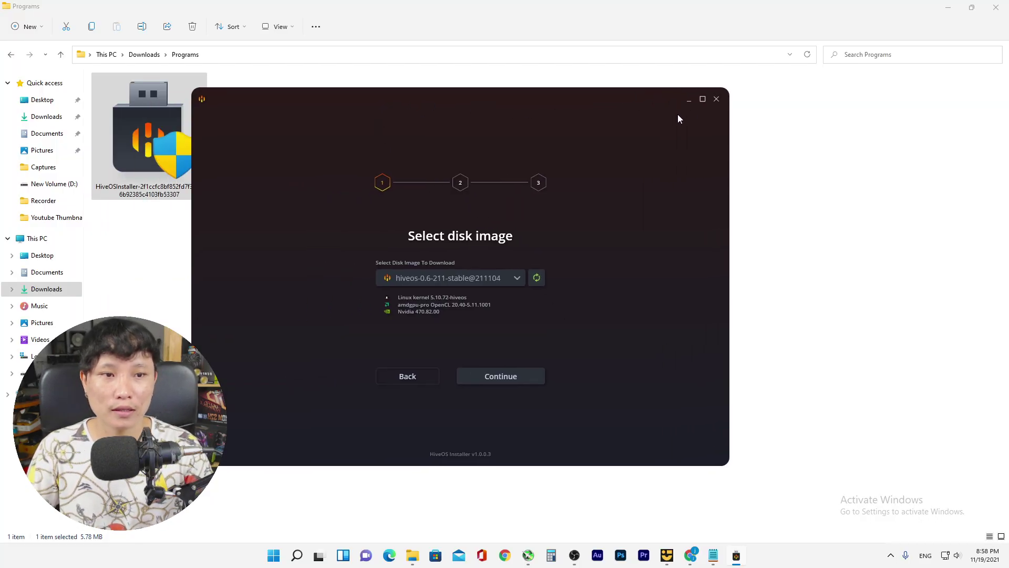
{"action": "left_click", "coordinate": [703, 99]}
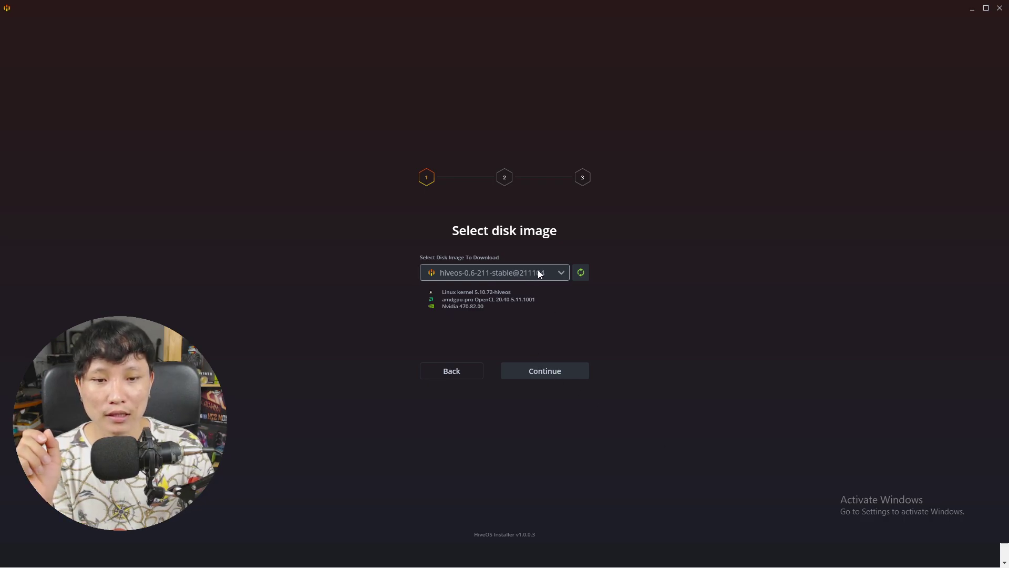
{"action": "left_click", "coordinate": [588, 272]}
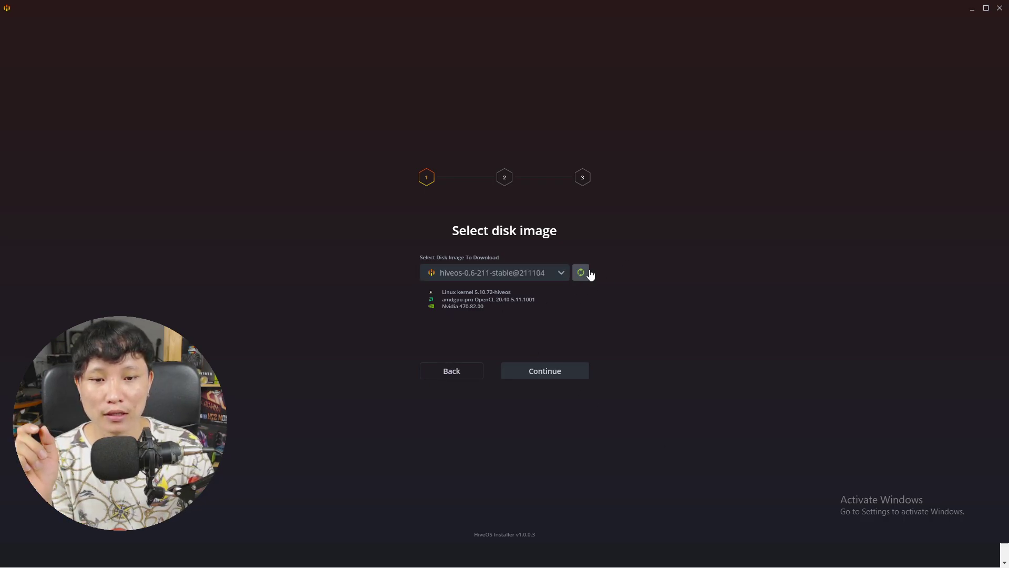
{"action": "left_click", "coordinate": [562, 375]}
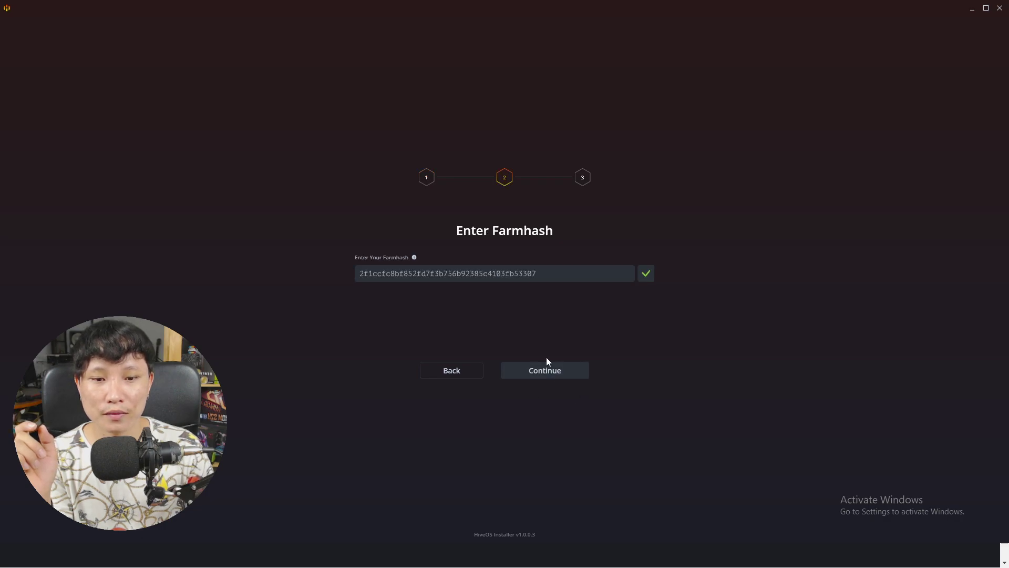
Check the prefilled farm hash on the installer's Farmhash step
{"action": "left_click_drag", "start_coordinate": [551, 274], "coordinate": [408, 281]}
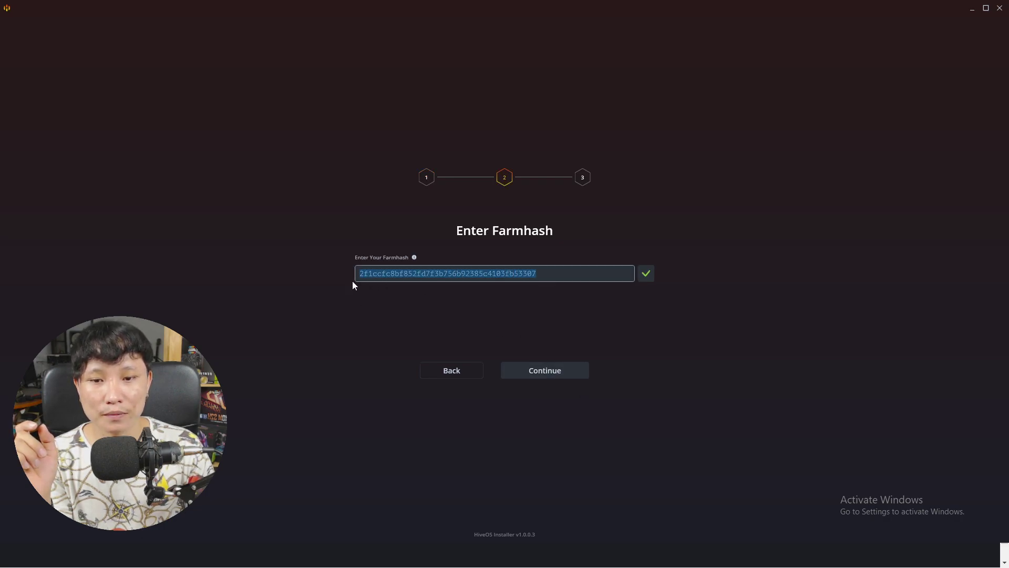
{"action": "left_click", "coordinate": [562, 271]}
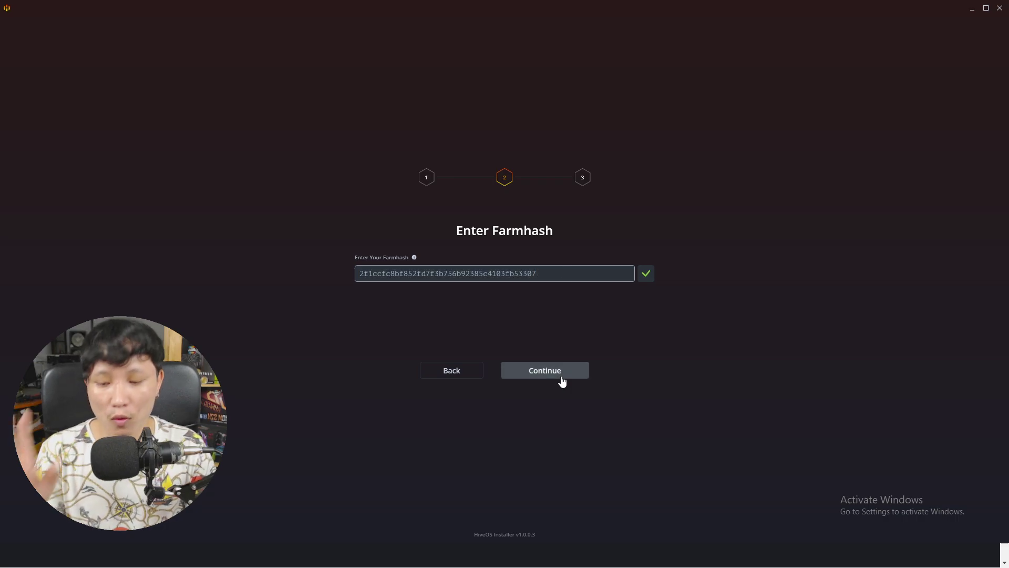
{"action": "key", "text": "super"}
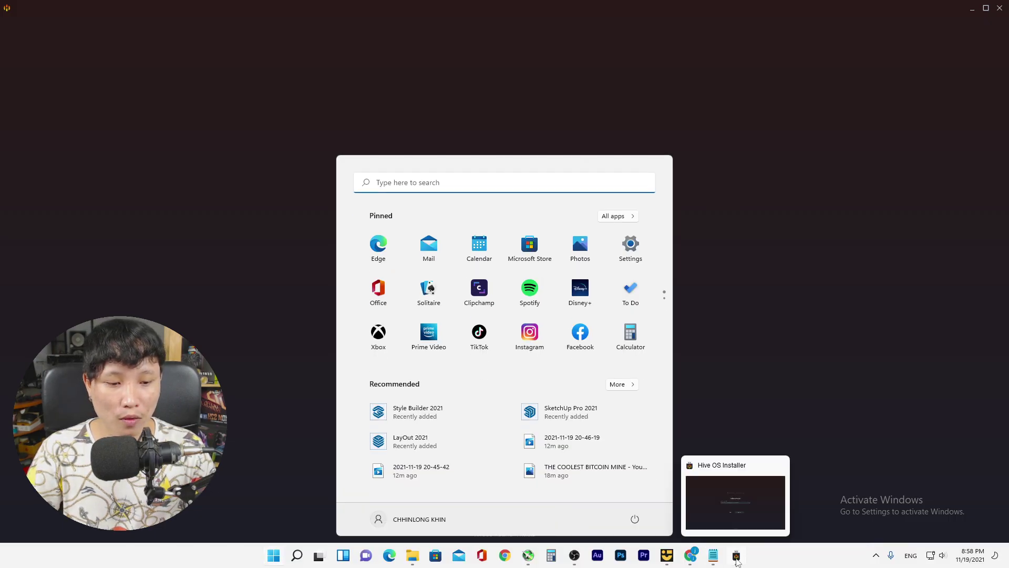
Reload the farm's Workers page and view the Farm Hash in farm settings
{"action": "left_click", "coordinate": [687, 557]}
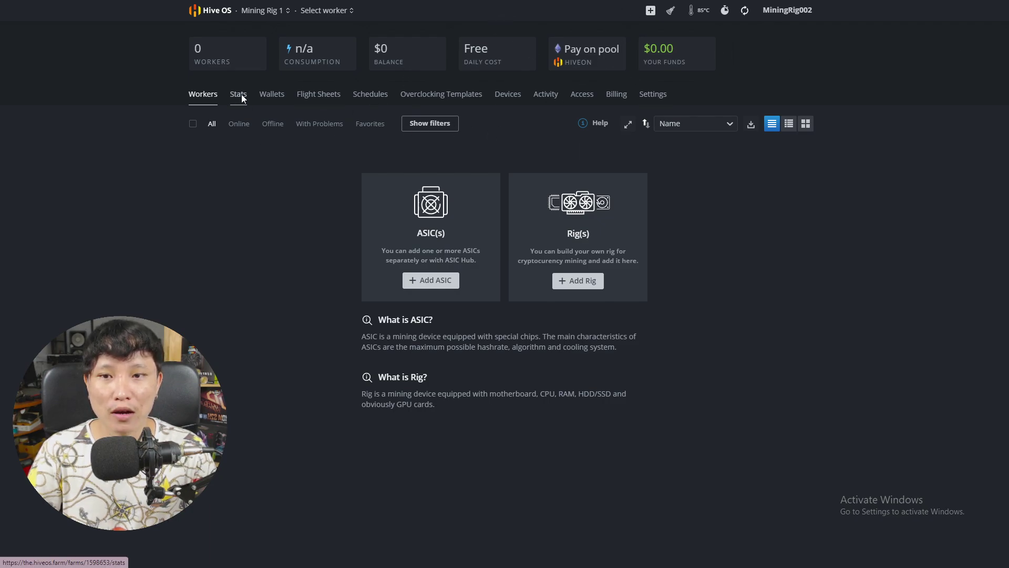
{"action": "left_click", "coordinate": [205, 103]}
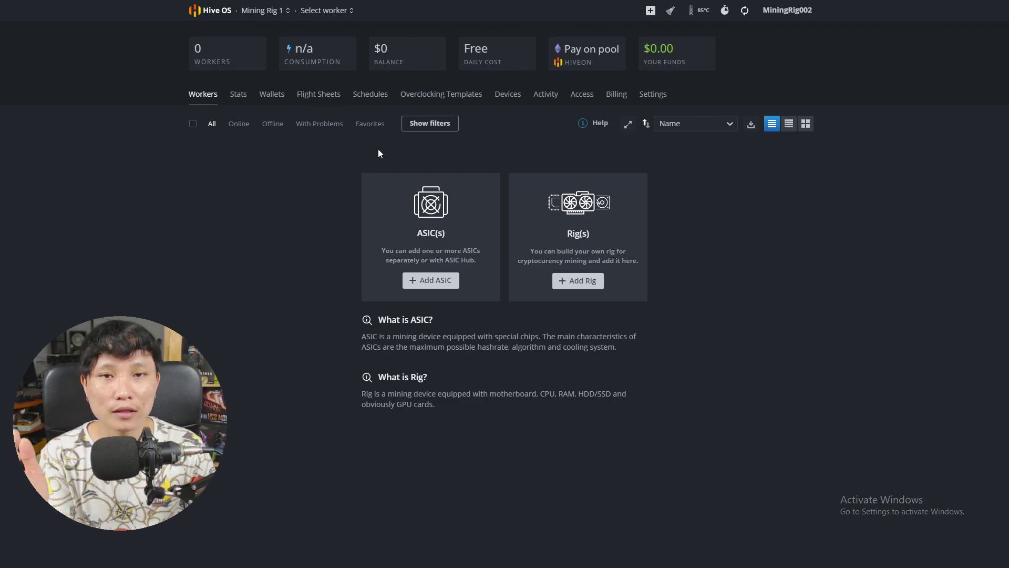
{"action": "key", "text": "super"}
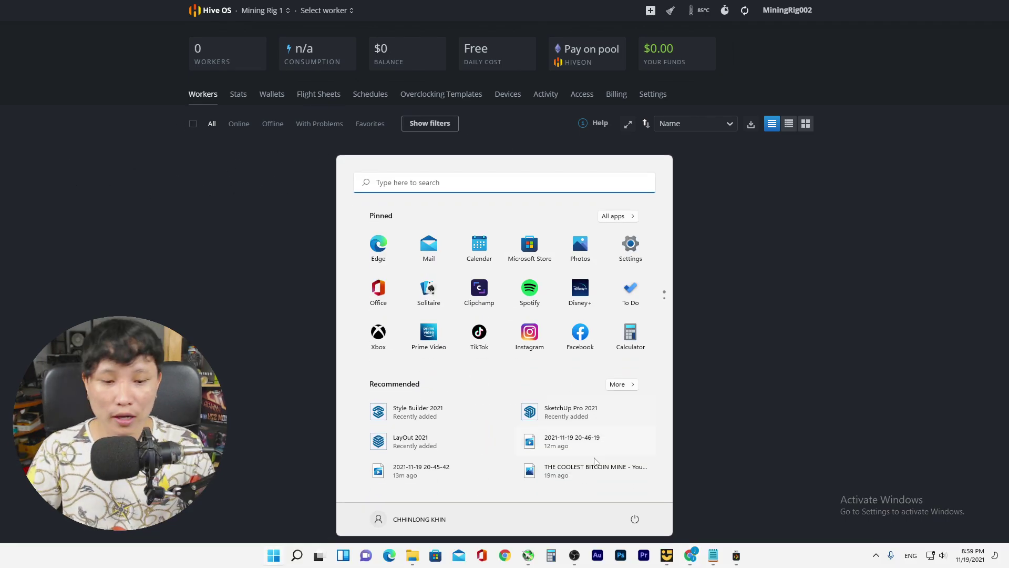
{"action": "left_click", "coordinate": [734, 416]}
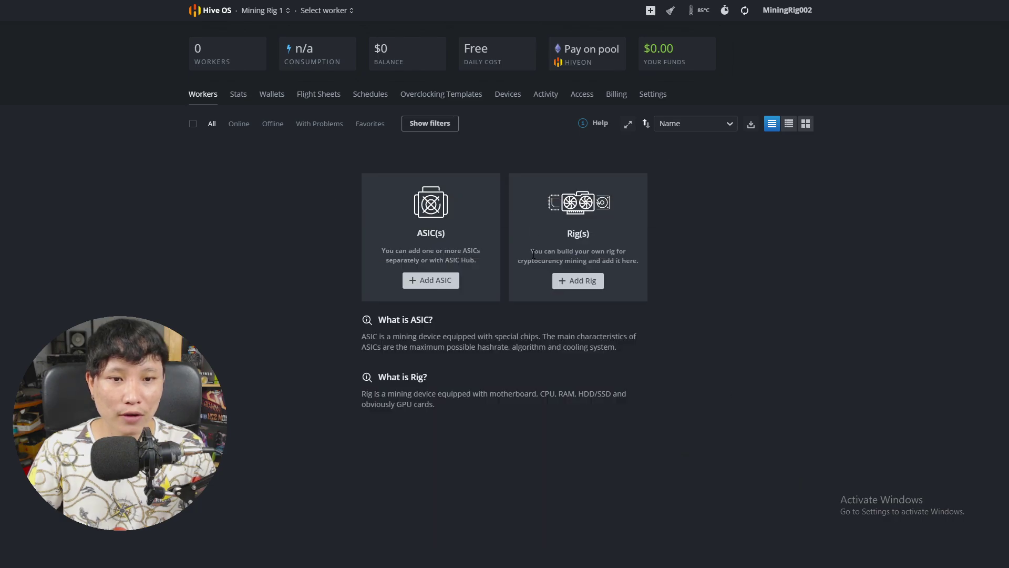
{"action": "left_click", "coordinate": [655, 95]}
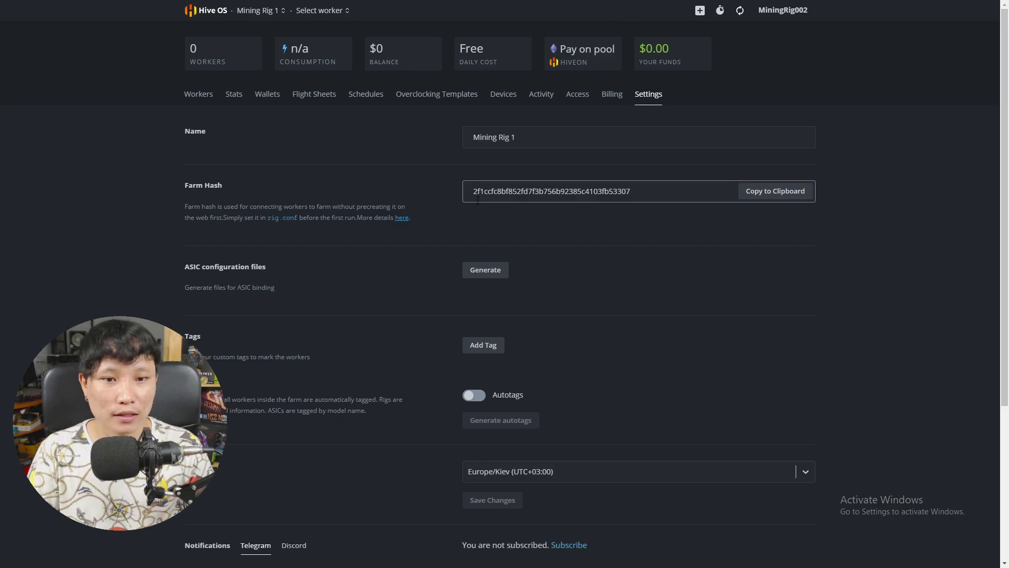
{"action": "left_click_drag", "start_coordinate": [473, 191], "coordinate": [631, 191]}
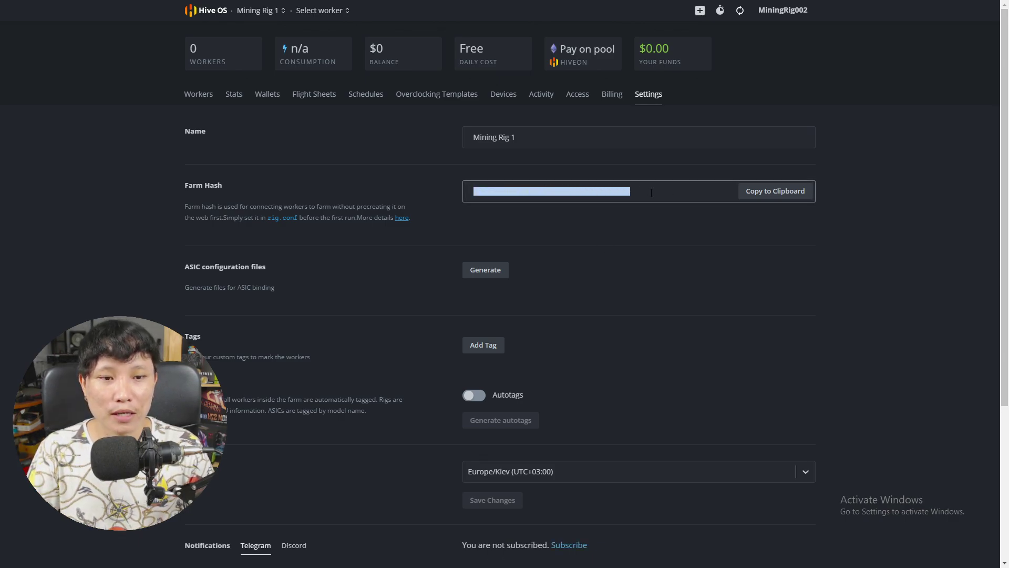
{"action": "left_click", "coordinate": [473, 199]}
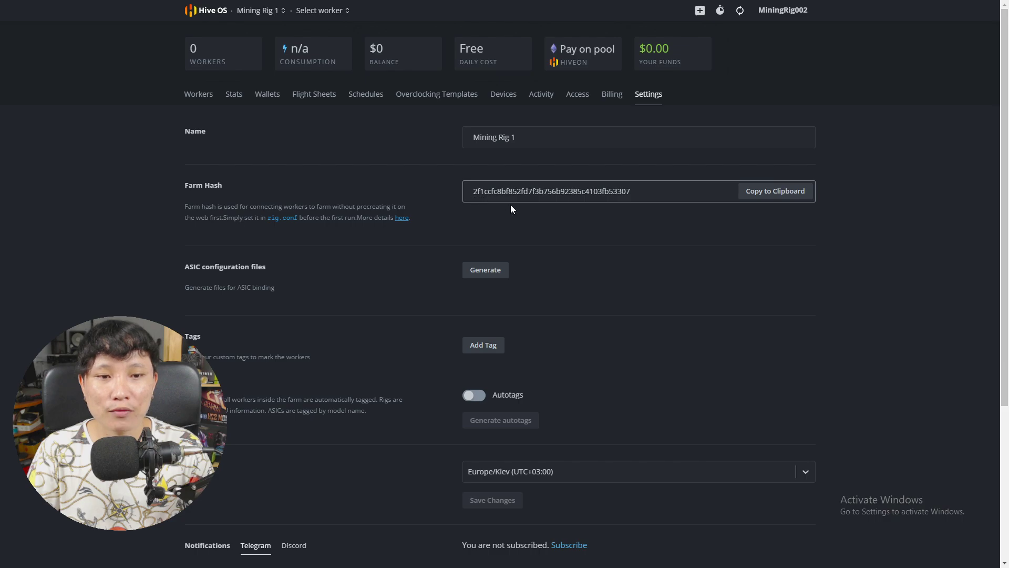
Bring the Hive OS Installer back to the front
{"action": "key", "text": "super"}
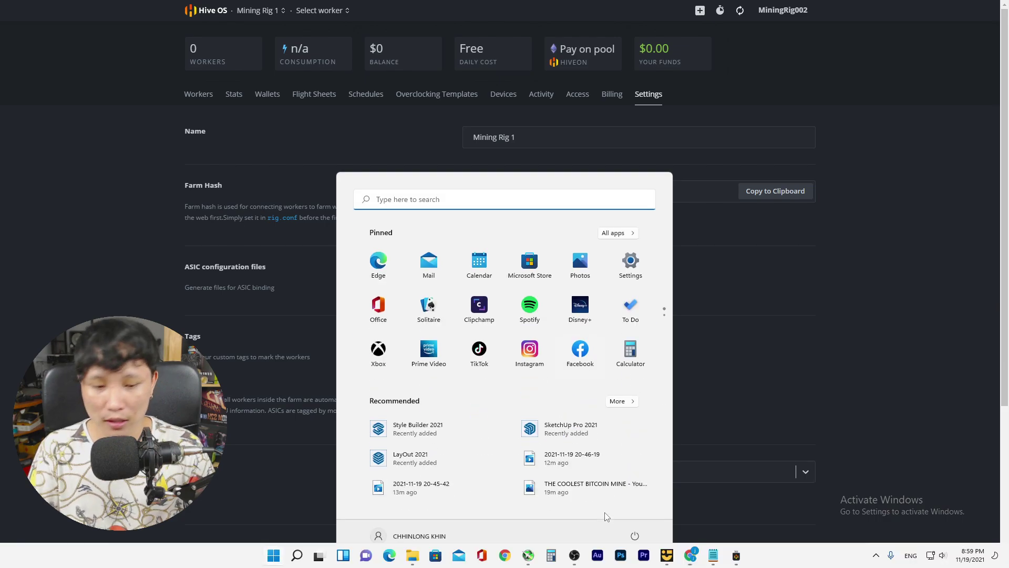
{"action": "mouse_move", "coordinate": [738, 558]}
{"action": "left_click", "coordinate": [695, 492]}
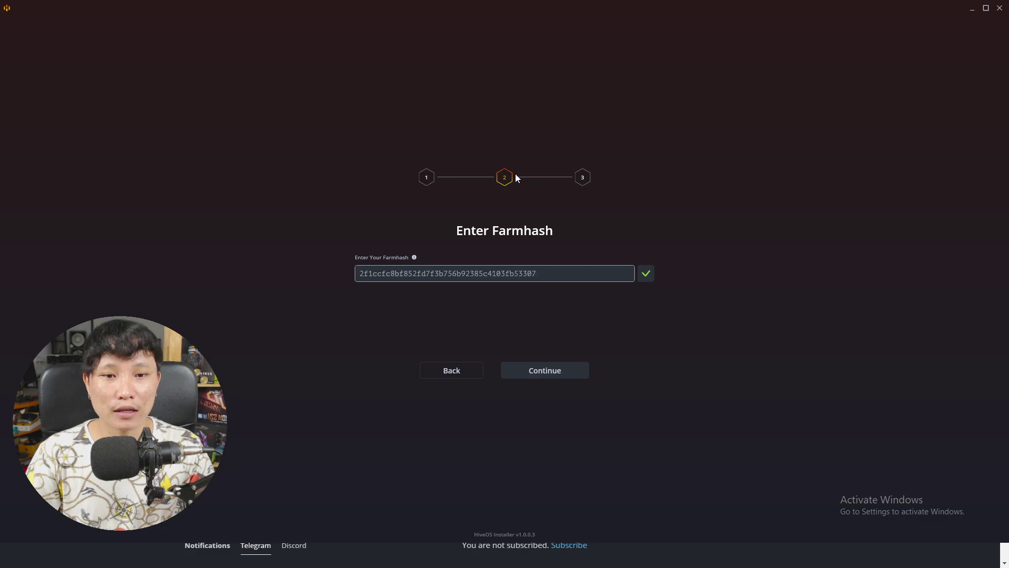
Continue to Select drive, rescan USB drives, and pick NEW VOLUME (F:) as target
{"action": "left_click", "coordinate": [550, 373]}
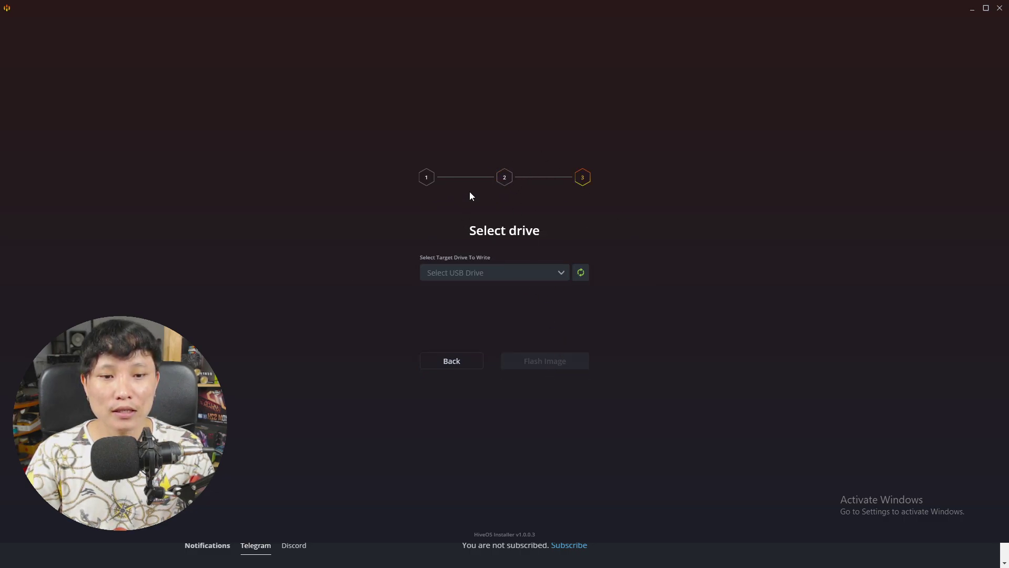
{"action": "left_click", "coordinate": [559, 274]}
{"action": "left_click", "coordinate": [580, 274]}
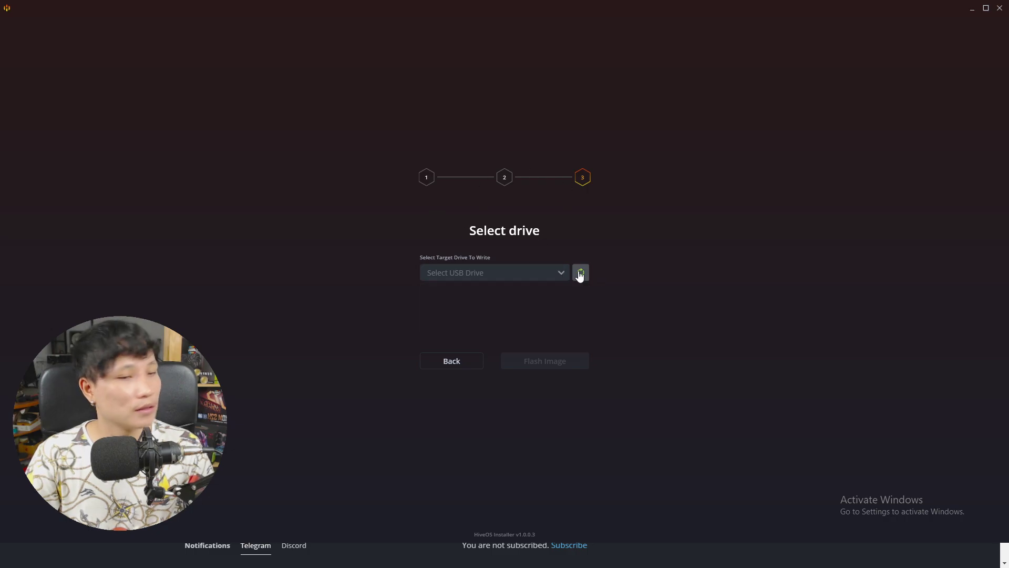
{"action": "left_click", "coordinate": [557, 272]}
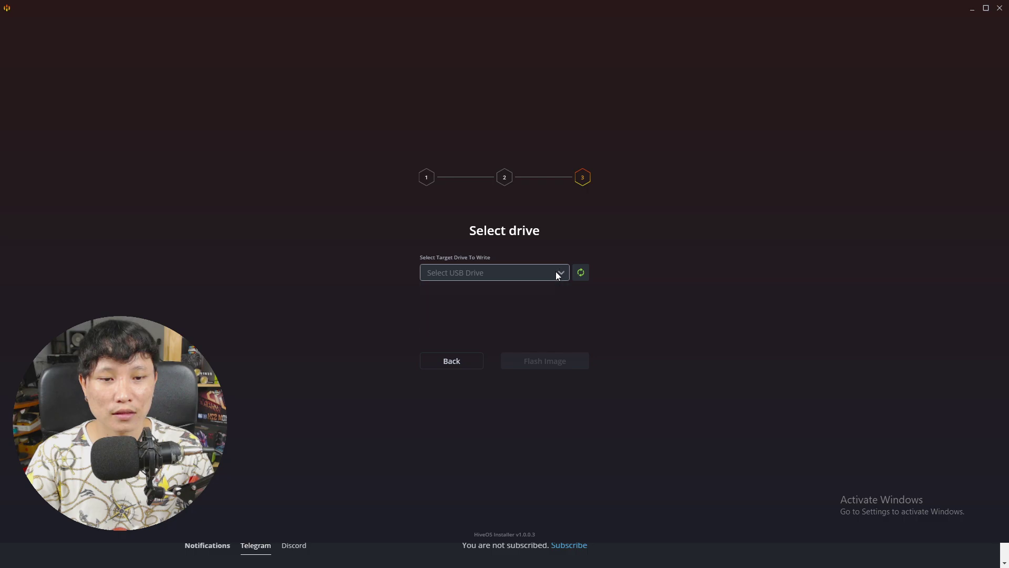
{"action": "left_click", "coordinate": [557, 273]}
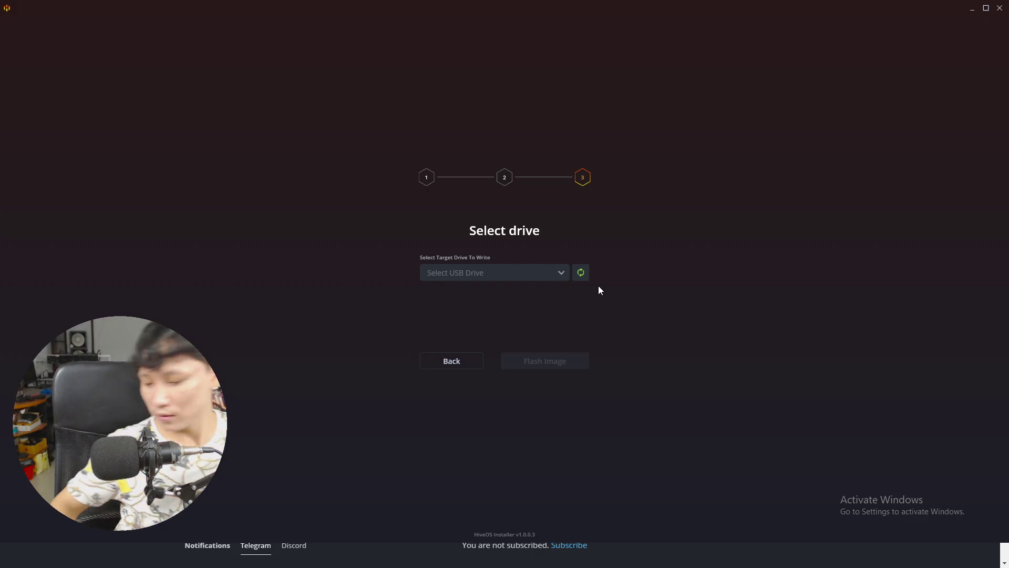
{"action": "key", "text": "super"}
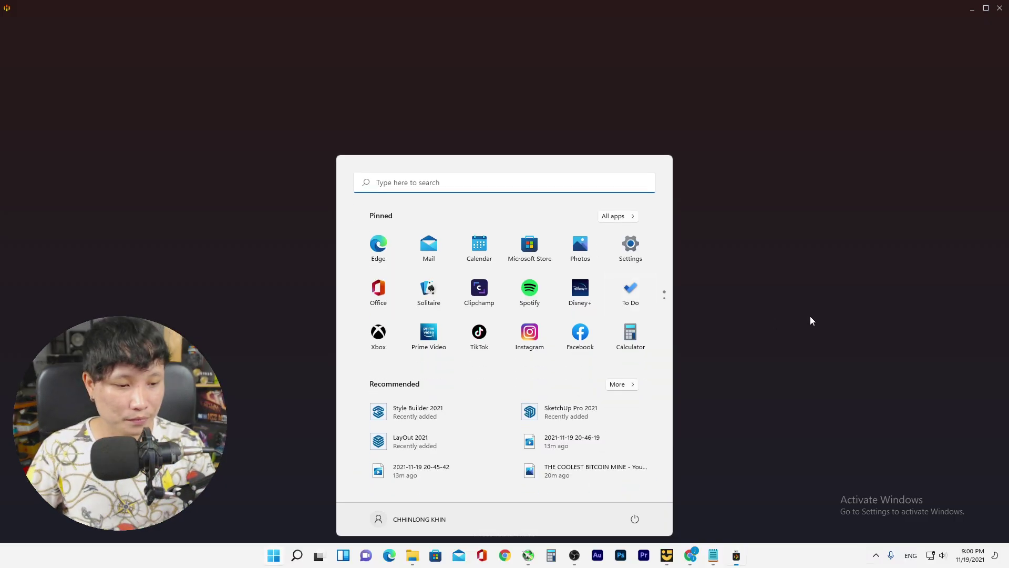
{"action": "key", "text": "super"}
{"action": "key", "text": "super"}
{"action": "key", "text": "super"}
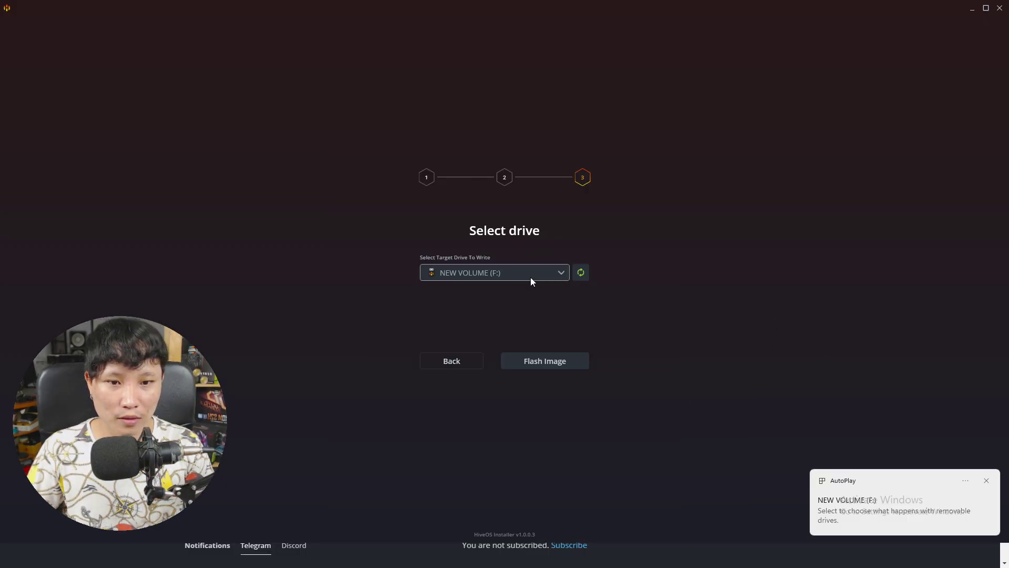
{"action": "left_click", "coordinate": [522, 272]}
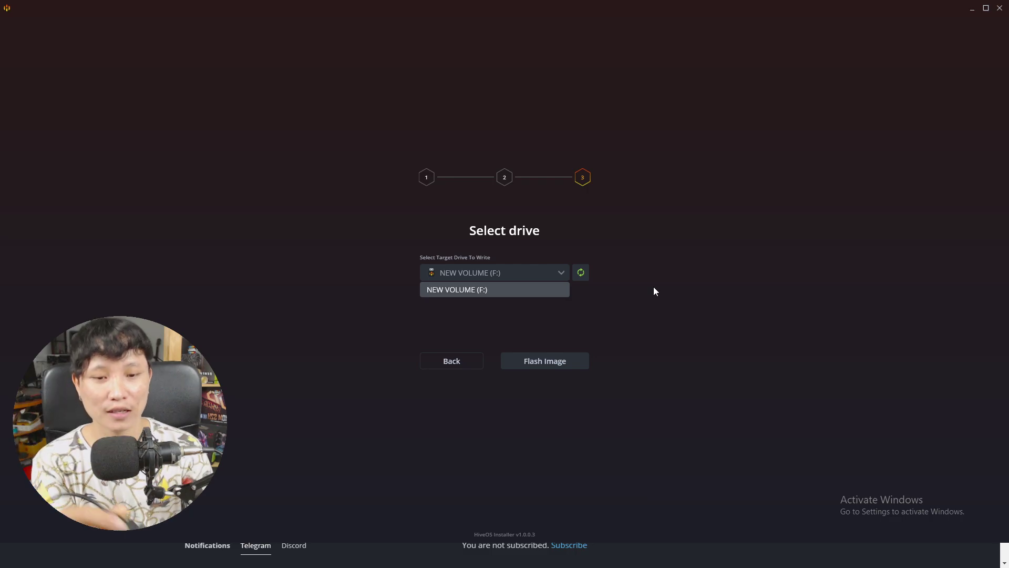
Close the drive list on the Select drive step
{"action": "left_click", "coordinate": [654, 286]}
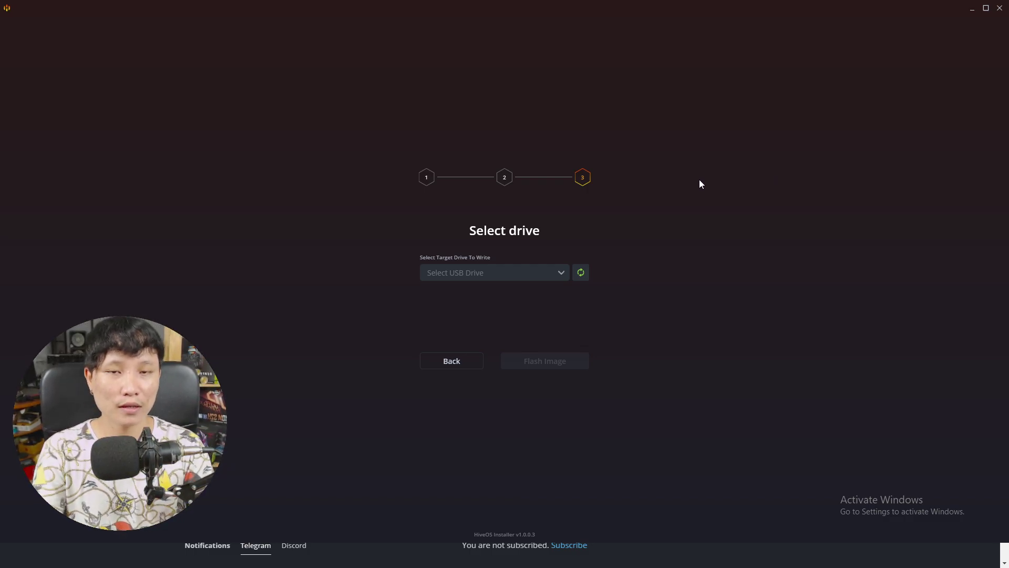
Rescan for USB drives, find none, and shrink the installer to a smaller window
{"action": "left_click", "coordinate": [580, 273]}
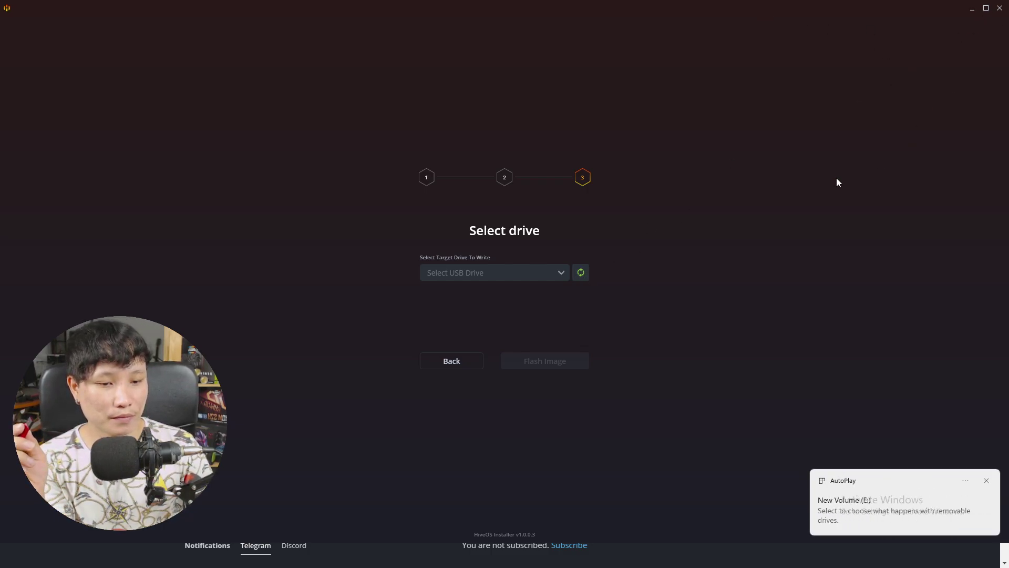
{"action": "left_click", "coordinate": [581, 272]}
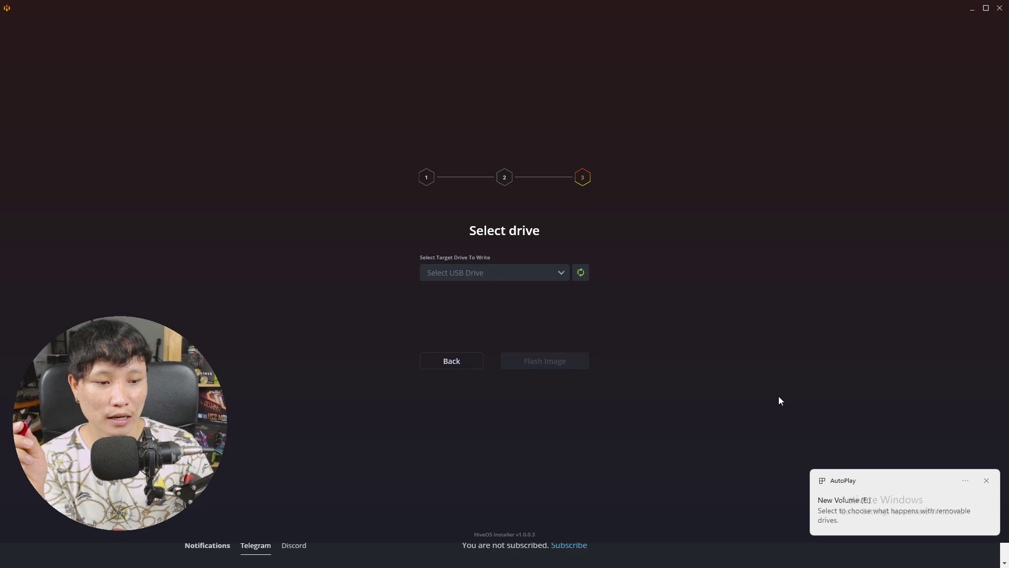
{"action": "left_click", "coordinate": [542, 272]}
{"action": "left_click", "coordinate": [544, 272]}
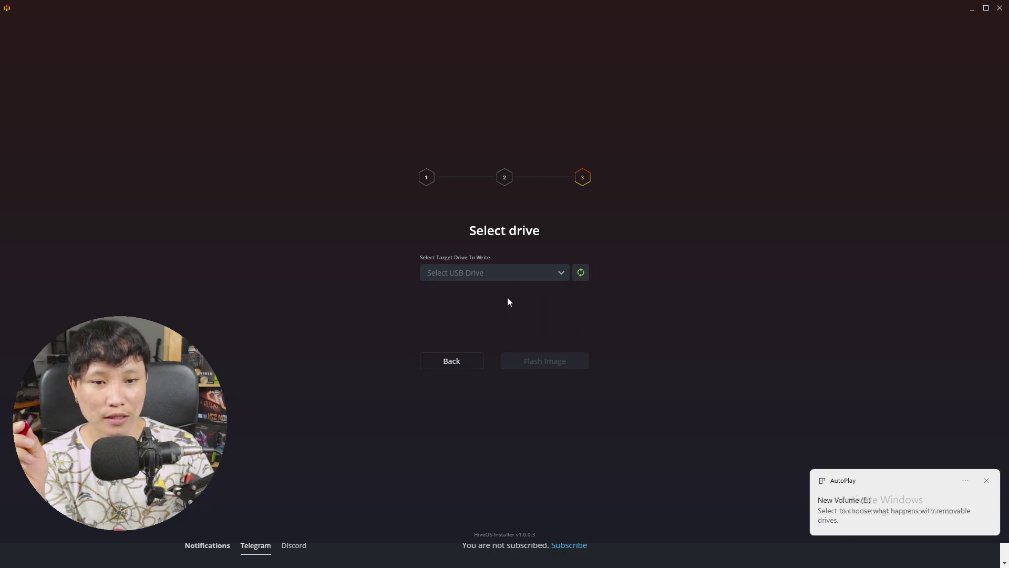
{"action": "left_click", "coordinate": [551, 274]}
{"action": "left_click", "coordinate": [551, 273]}
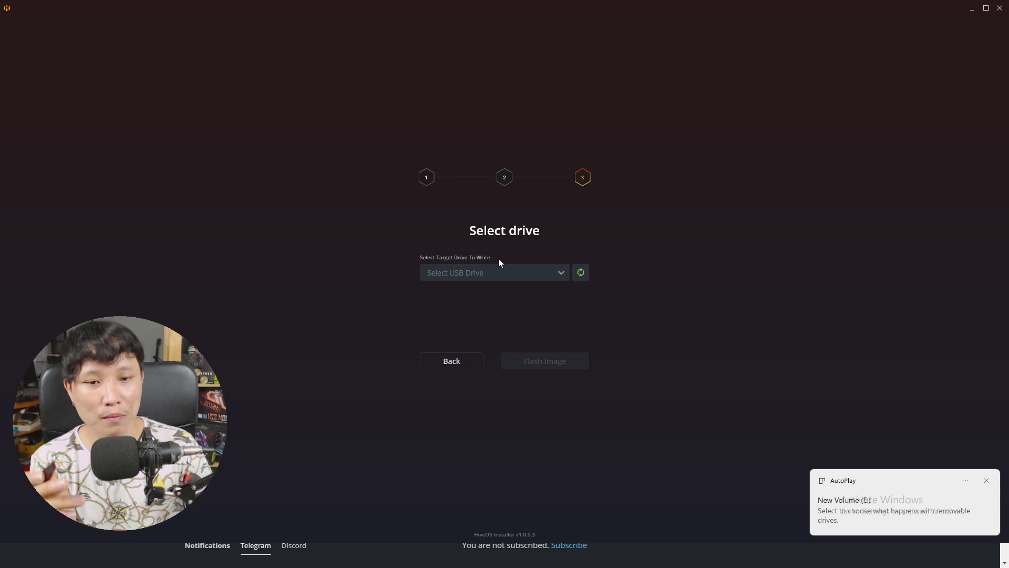
{"action": "left_click", "coordinate": [587, 271]}
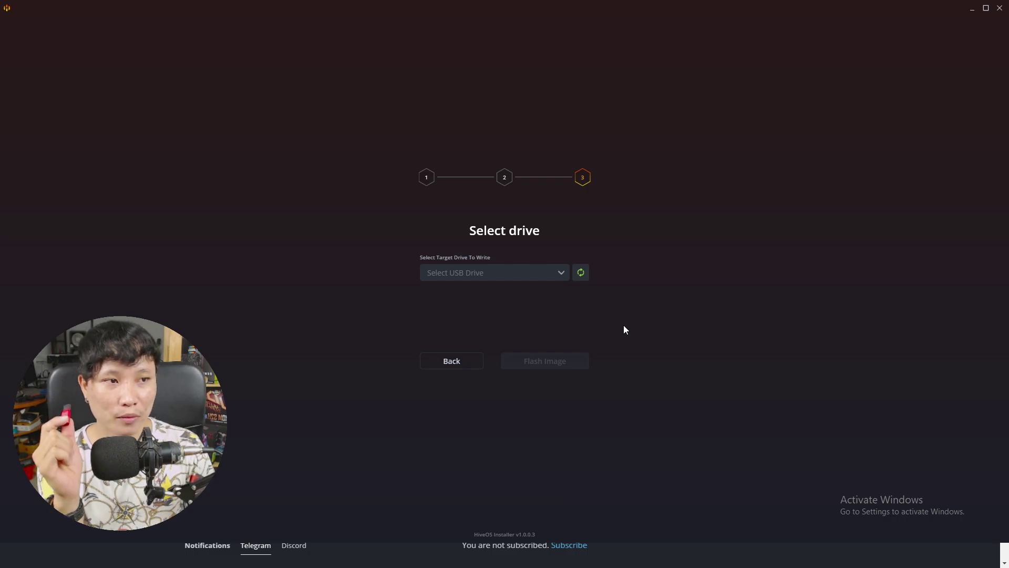
{"action": "left_click_drag", "start_coordinate": [636, 8], "coordinate": [501, 87]}
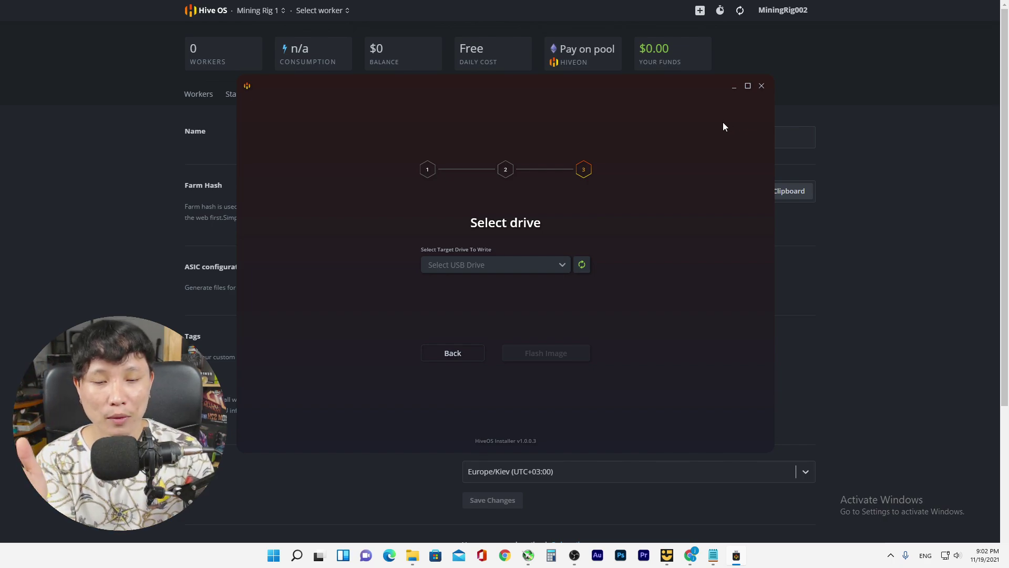
Close the HiveOS Installer window
{"action": "left_click", "coordinate": [762, 87]}
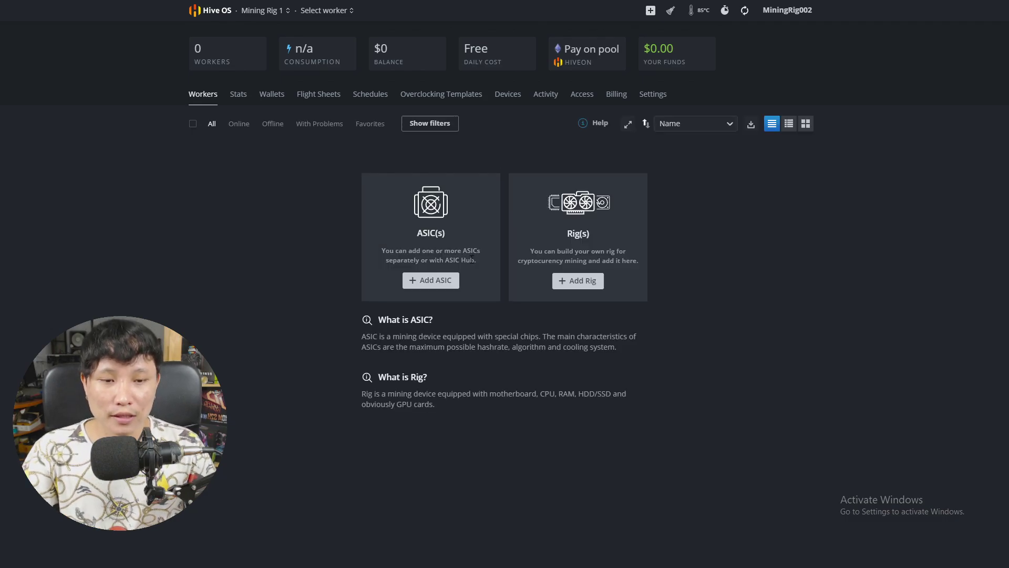
Reopen Add Rig, choose Install new, and select Linux as the OS
{"action": "left_click", "coordinate": [572, 284]}
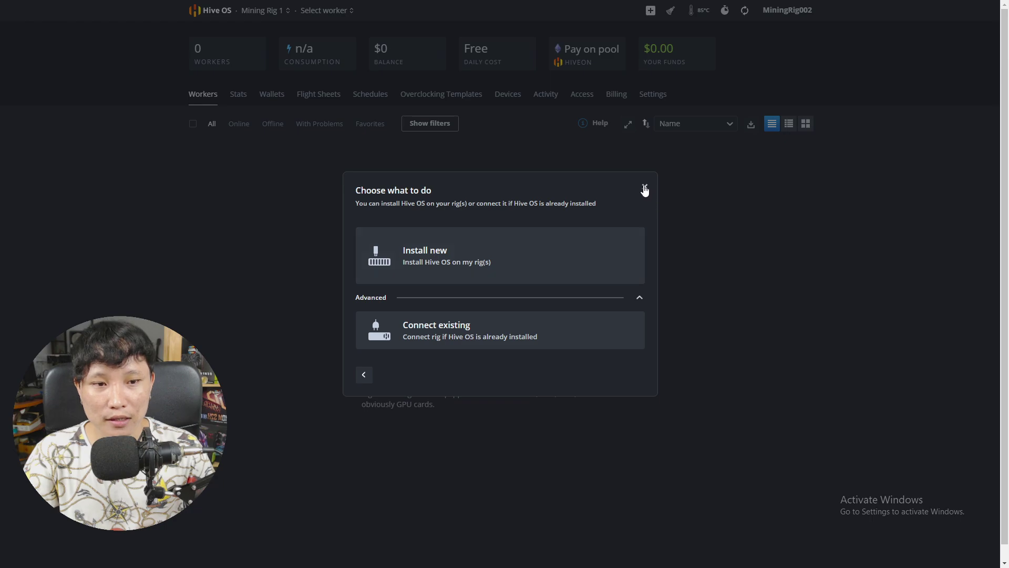
{"action": "left_click", "coordinate": [644, 187]}
{"action": "left_click", "coordinate": [573, 282]}
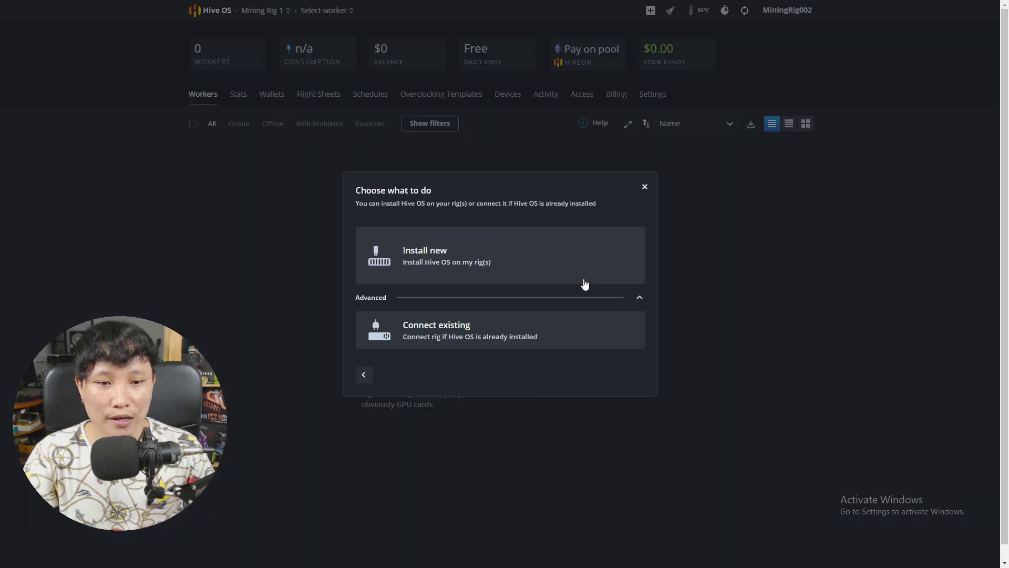
{"action": "left_click", "coordinate": [497, 255]}
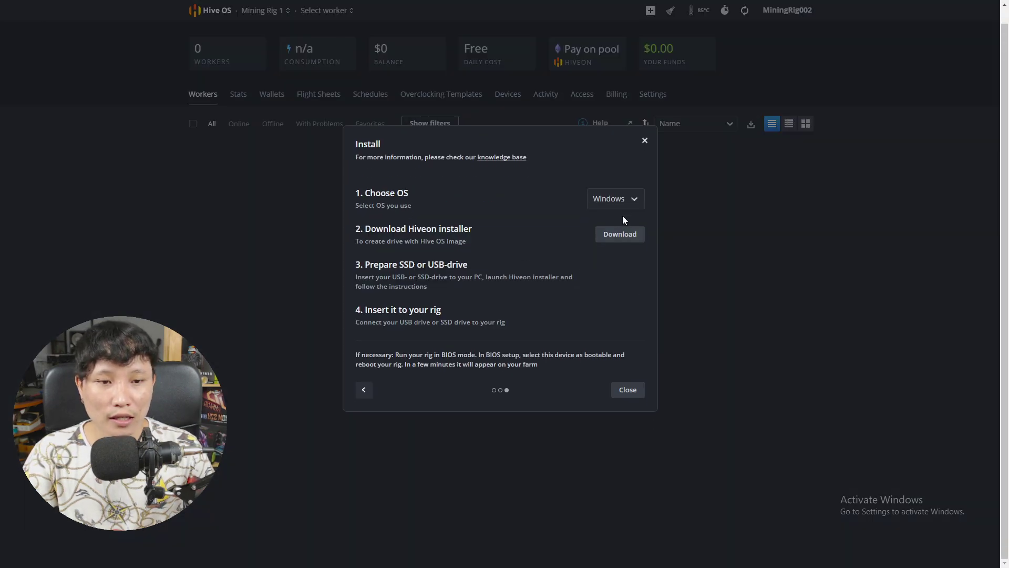
{"action": "left_click", "coordinate": [627, 200]}
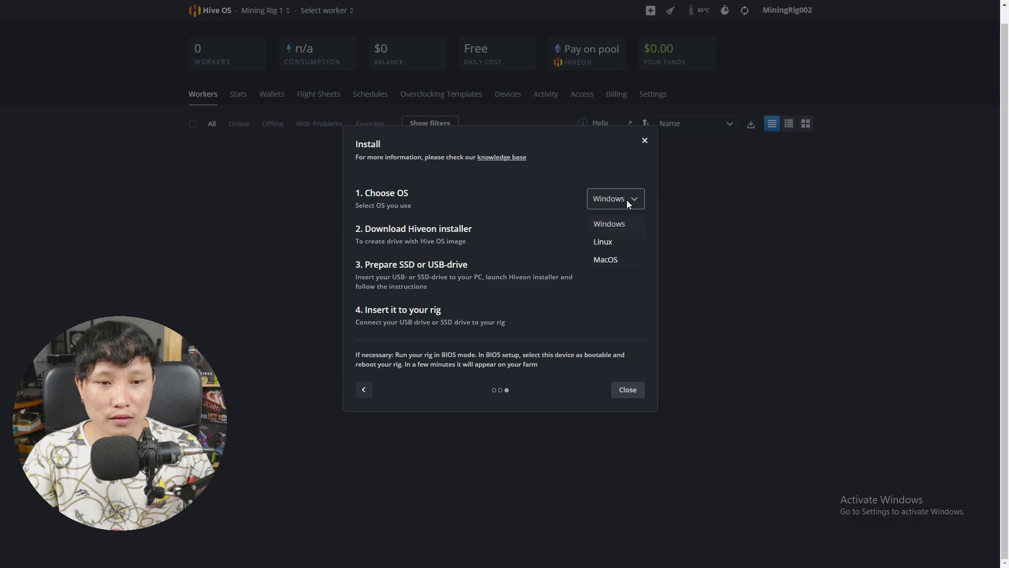
{"action": "left_click", "coordinate": [597, 245]}
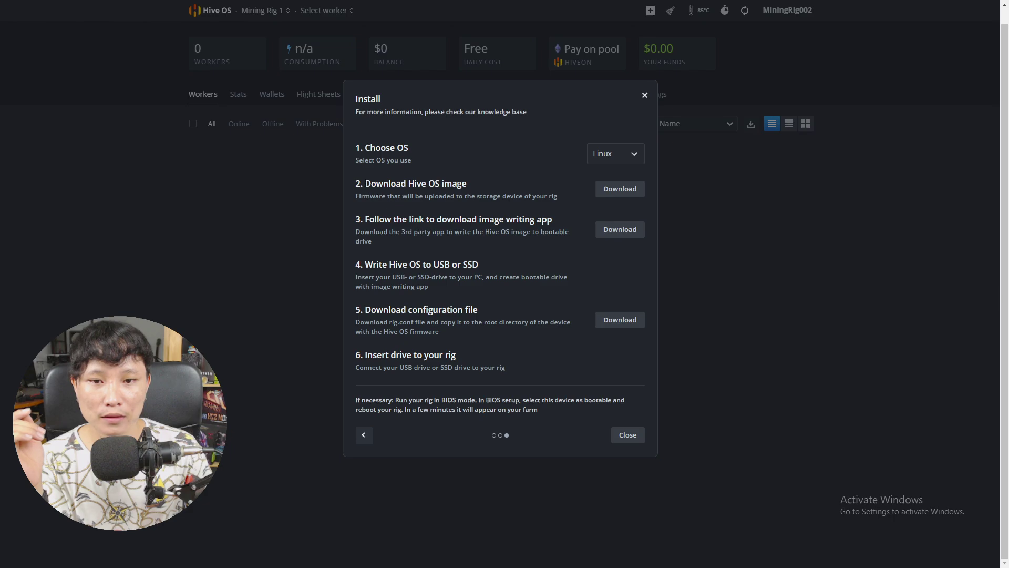
Start downloading the Hive OS image from step 2 of the Linux install guide
{"action": "left_click_drag", "start_coordinate": [365, 183], "coordinate": [486, 182]}
{"action": "left_click", "coordinate": [492, 181]}
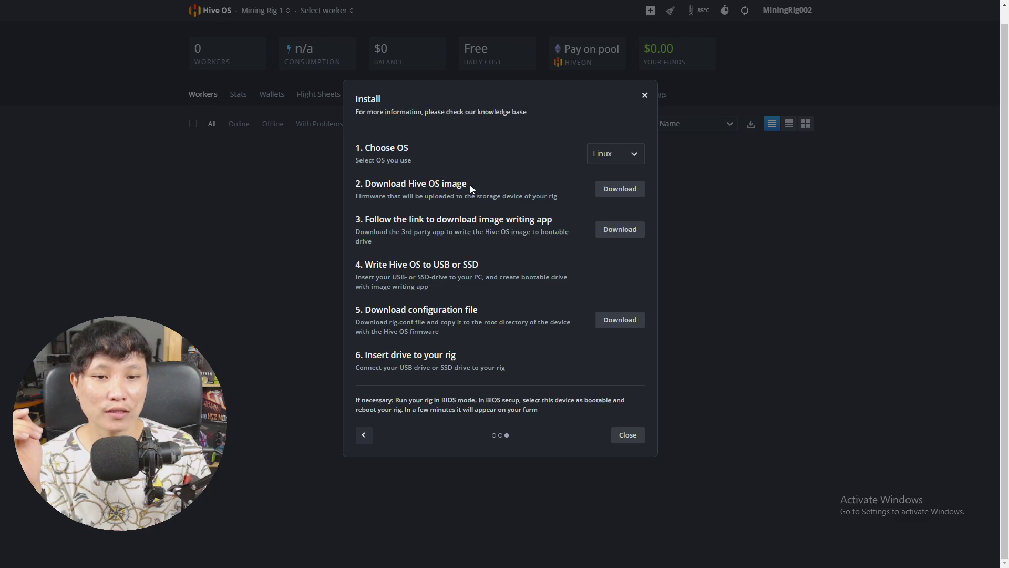
{"action": "left_click", "coordinate": [620, 189]}
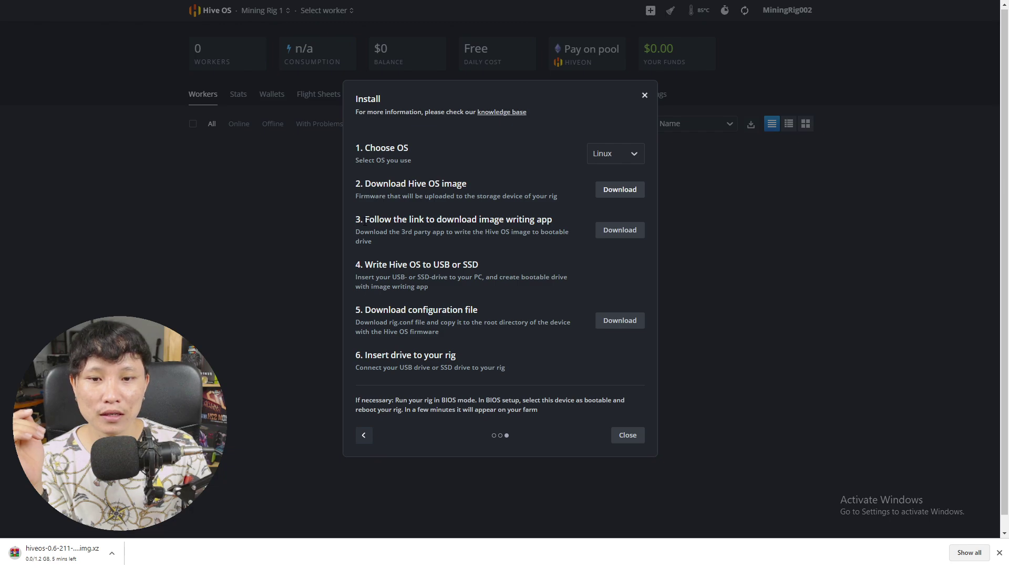
Visit the balenaEtcher download page from step 3, then close its tab
{"action": "left_click_drag", "start_coordinate": [364, 220], "coordinate": [397, 221]}
{"action": "left_click", "coordinate": [429, 243]}
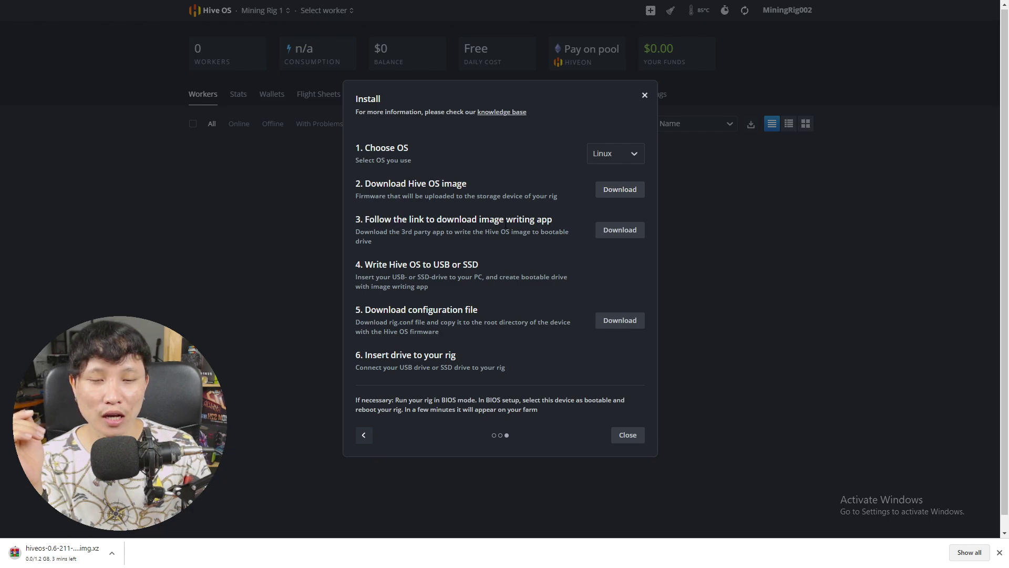
{"action": "left_click_drag", "start_coordinate": [481, 220], "coordinate": [546, 220]}
{"action": "left_click", "coordinate": [555, 219]}
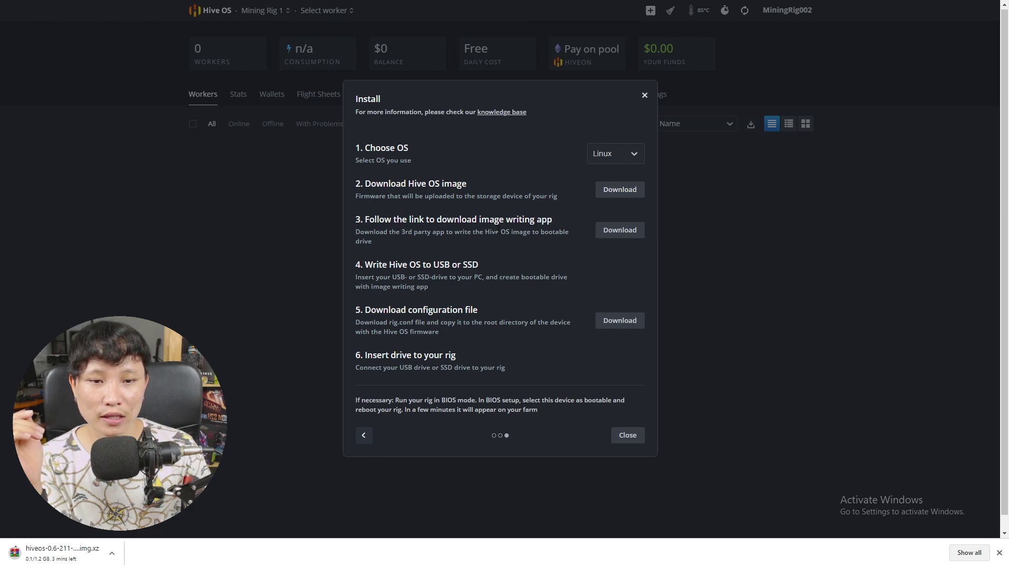
{"action": "left_click", "coordinate": [625, 232]}
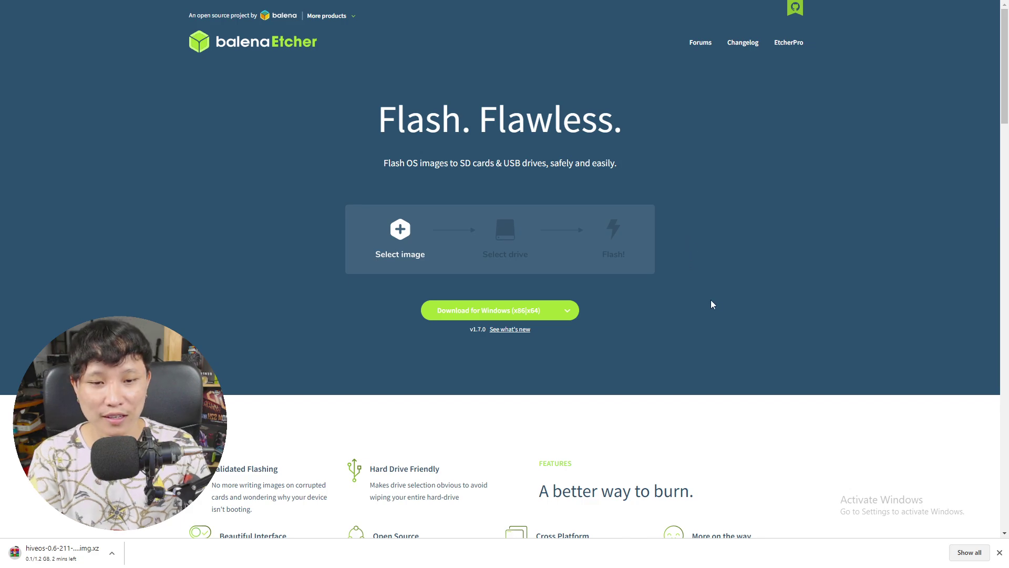
{"action": "key", "text": "F11"}
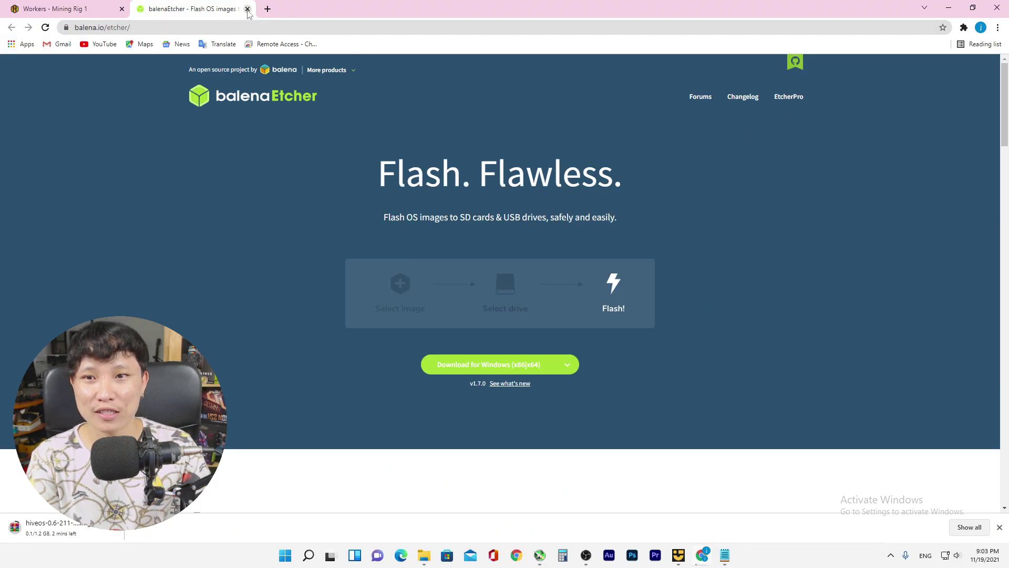
{"action": "left_click", "coordinate": [247, 9]}
{"action": "key", "text": "F11"}
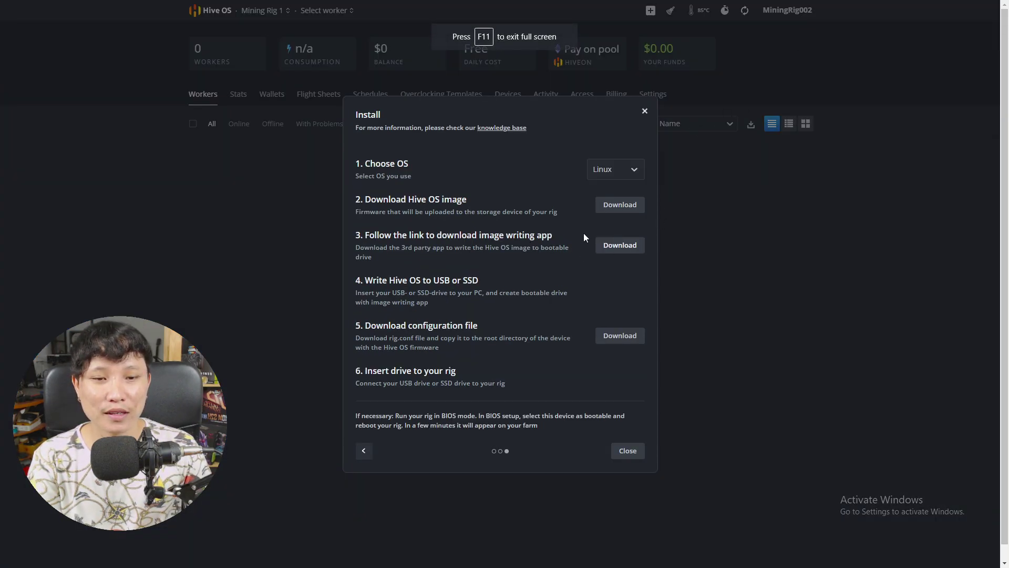
Review the image-writing app step and the configuration file step of the guide
{"action": "left_click_drag", "start_coordinate": [358, 235], "coordinate": [551, 241]}
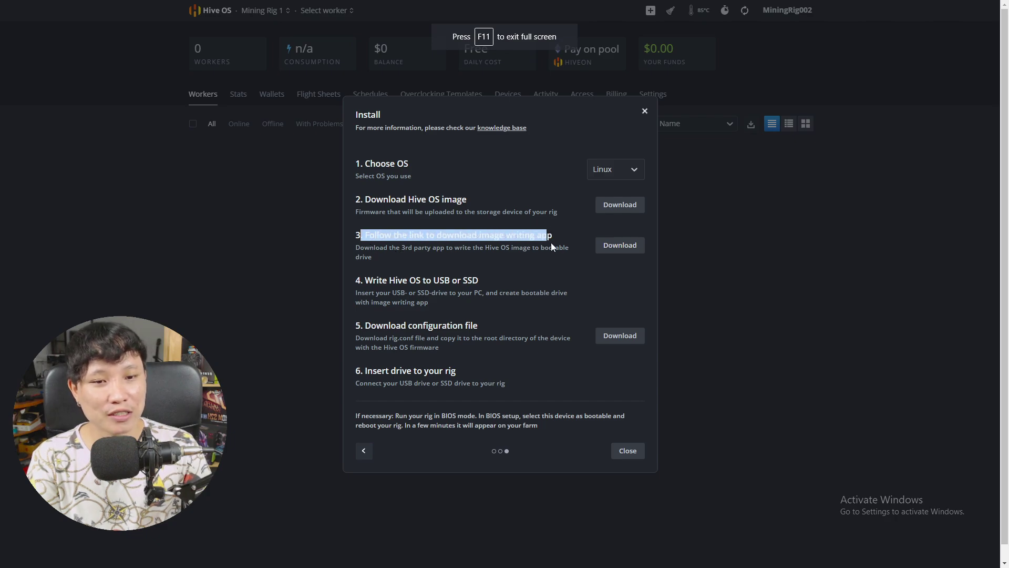
{"action": "left_click", "coordinate": [553, 255]}
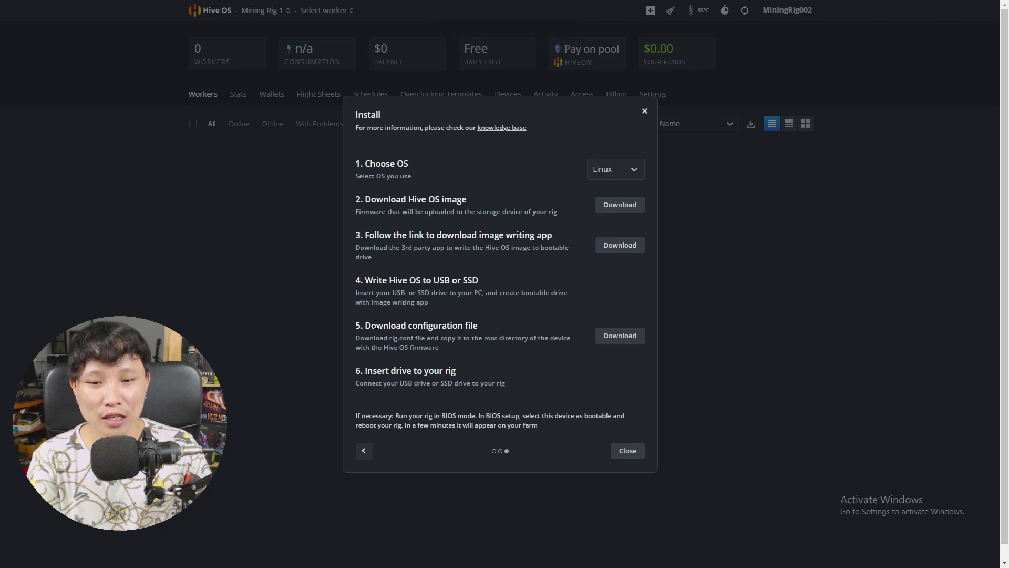
{"action": "left_click_drag", "start_coordinate": [367, 325], "coordinate": [508, 326]}
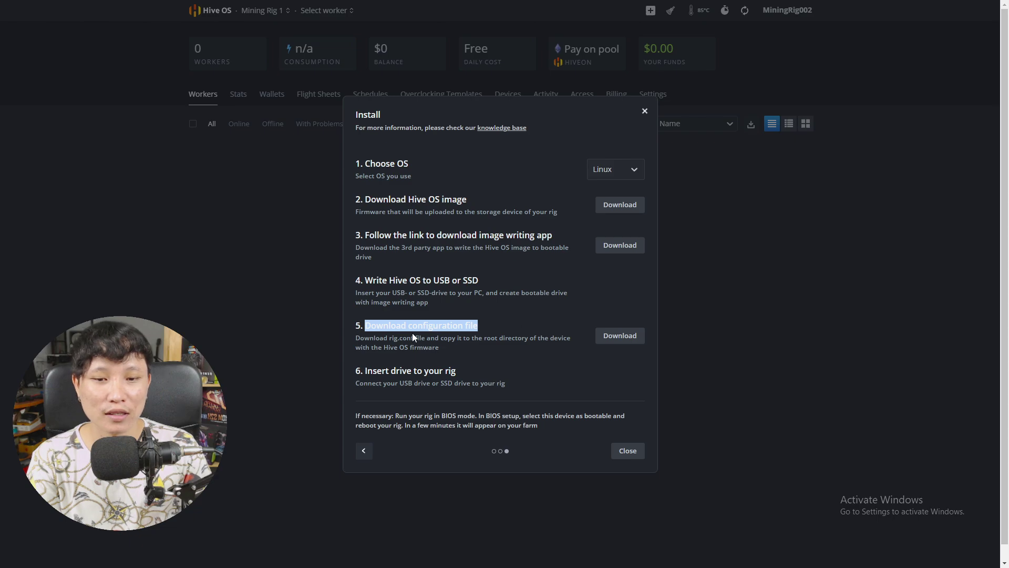
{"action": "left_click", "coordinate": [428, 324]}
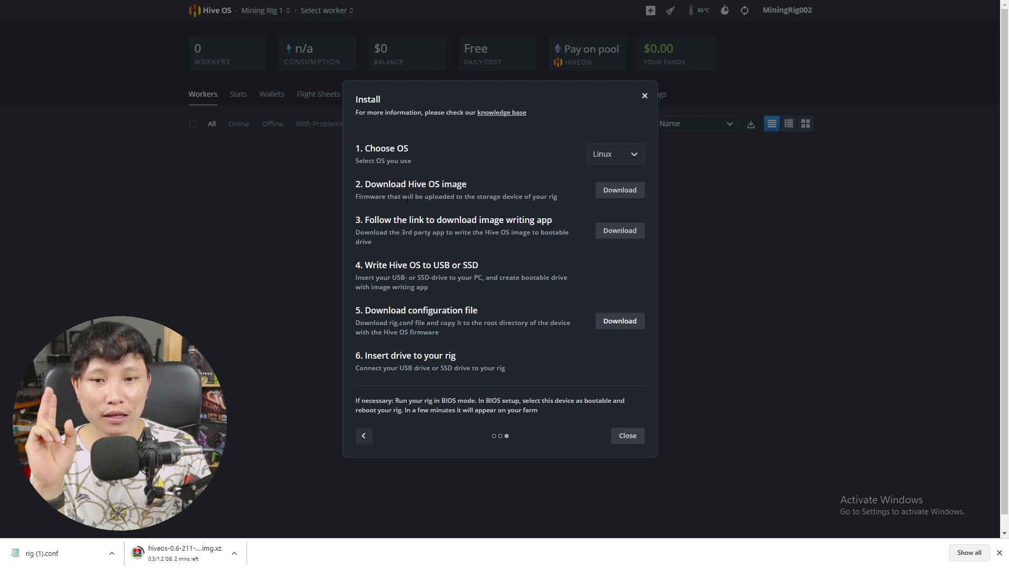
Go back over the image download, image-writing app and configuration file steps
{"action": "left_click_drag", "start_coordinate": [357, 184], "coordinate": [510, 185]}
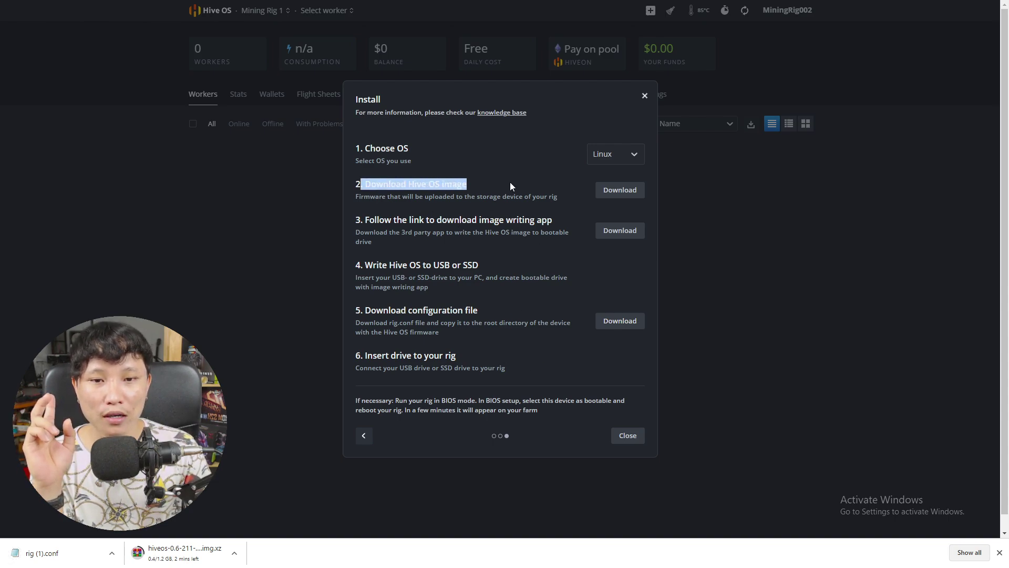
{"action": "left_click", "coordinate": [510, 186]}
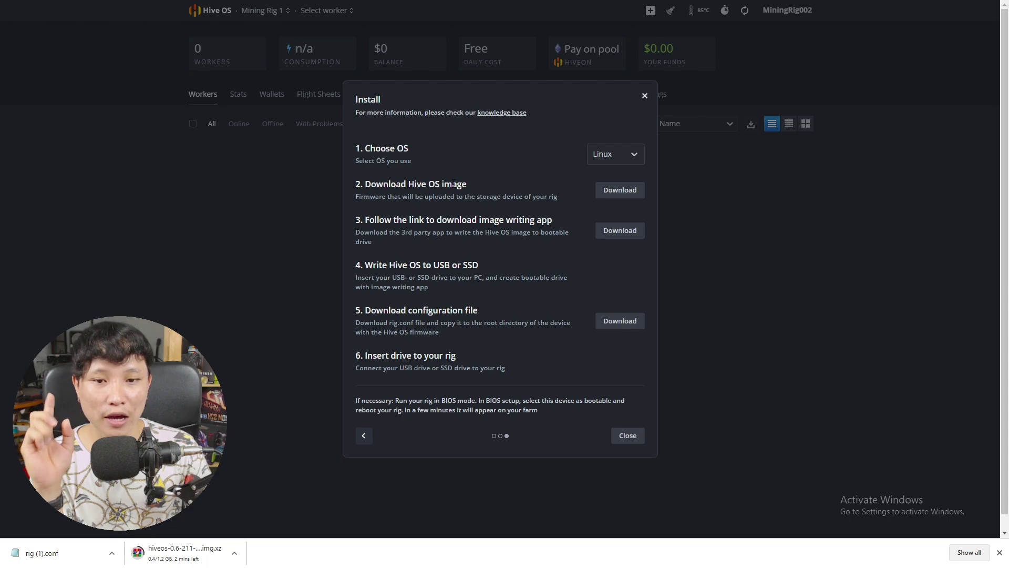
{"action": "left_click_drag", "start_coordinate": [357, 220], "coordinate": [562, 247]}
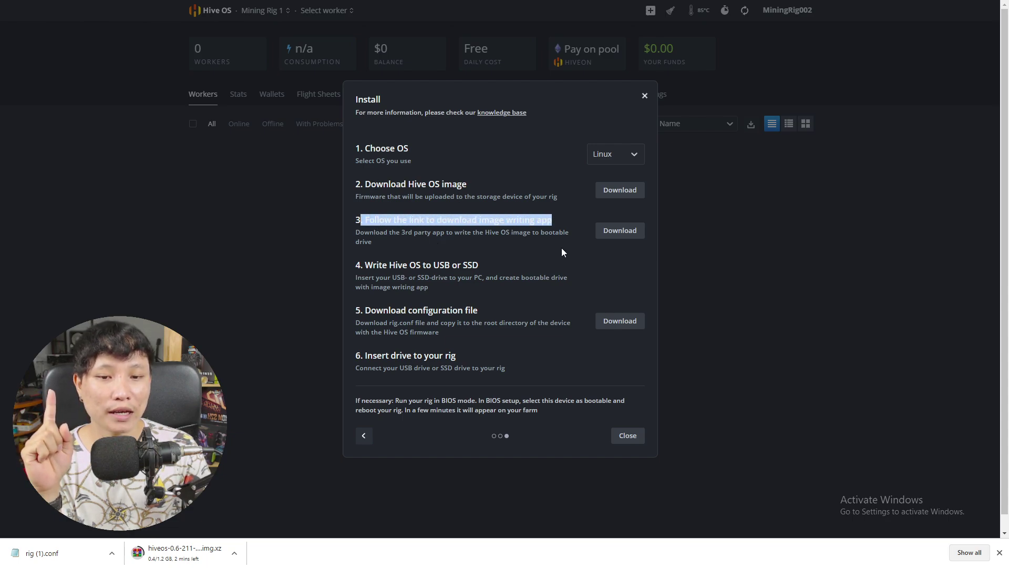
{"action": "left_click", "coordinate": [561, 248]}
{"action": "left_click_drag", "start_coordinate": [365, 310], "coordinate": [540, 305]}
{"action": "left_click", "coordinate": [539, 304]}
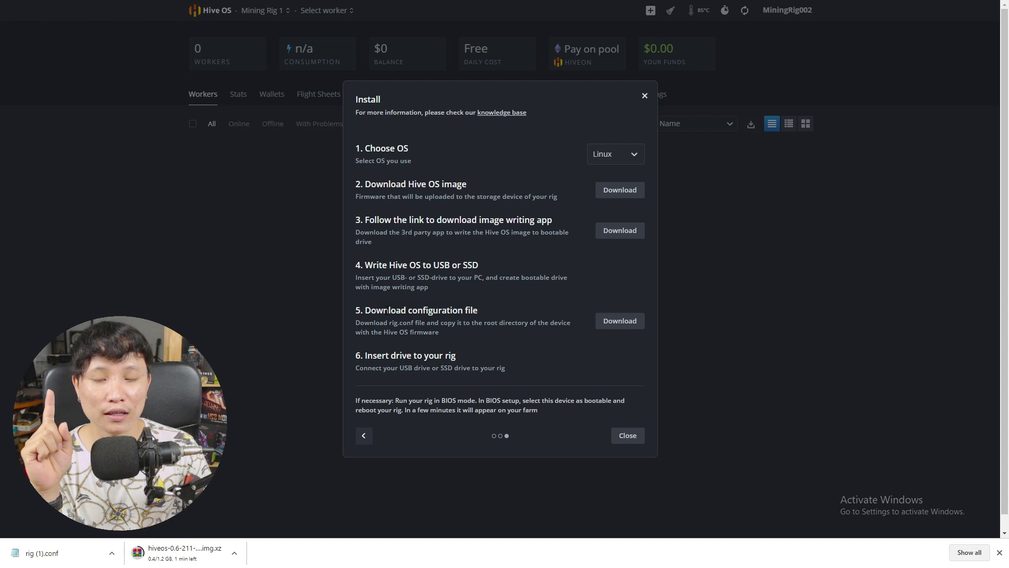
{"action": "left_click_drag", "start_coordinate": [365, 311], "coordinate": [531, 314]}
{"action": "left_click", "coordinate": [531, 314]}
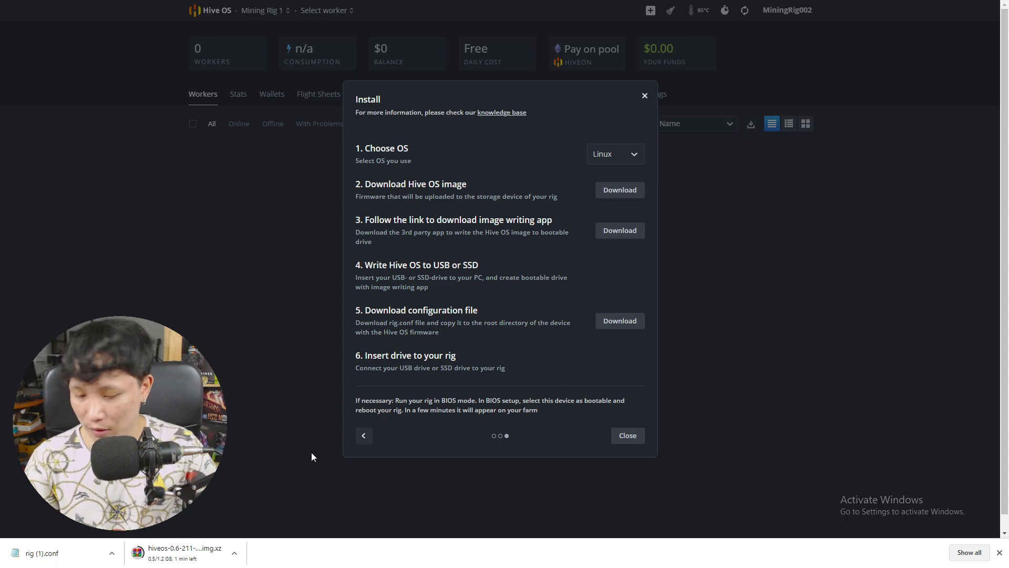
{"action": "key", "text": "super"}
Delete last week's old rig file from the Downloads folder
{"action": "left_click", "coordinate": [424, 556]}
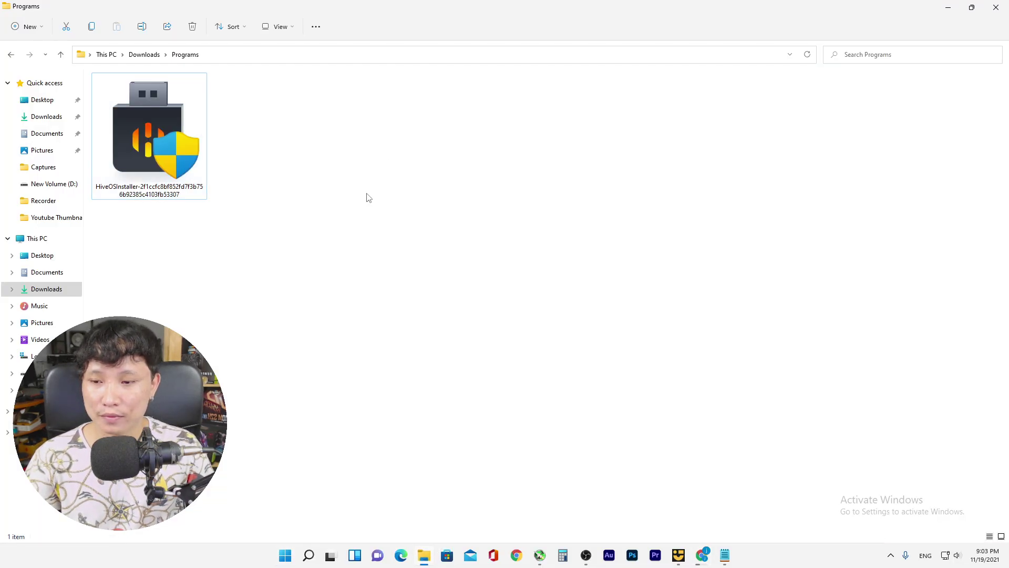
{"action": "left_click", "coordinate": [46, 290]}
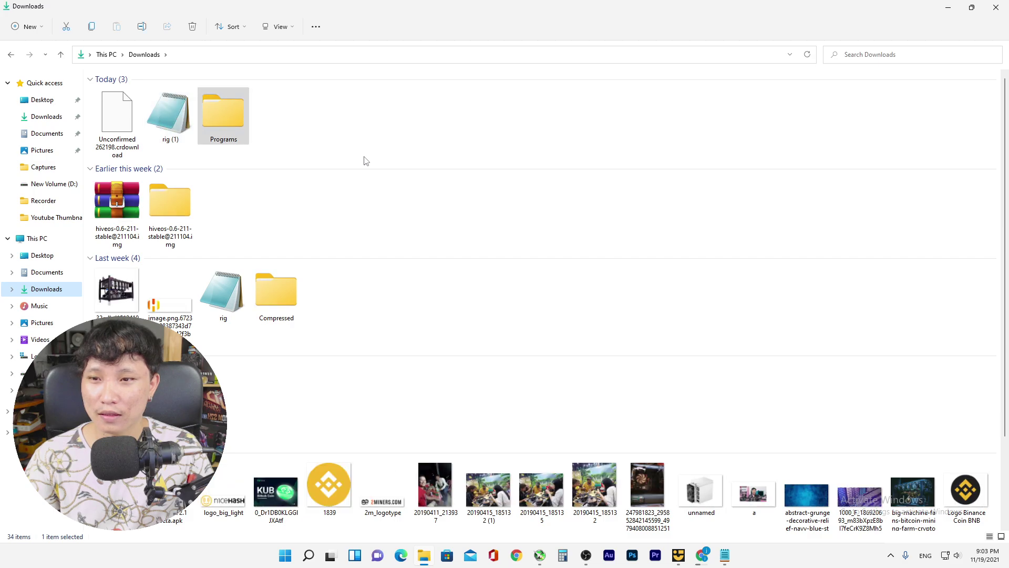
{"action": "left_click", "coordinate": [225, 295]}
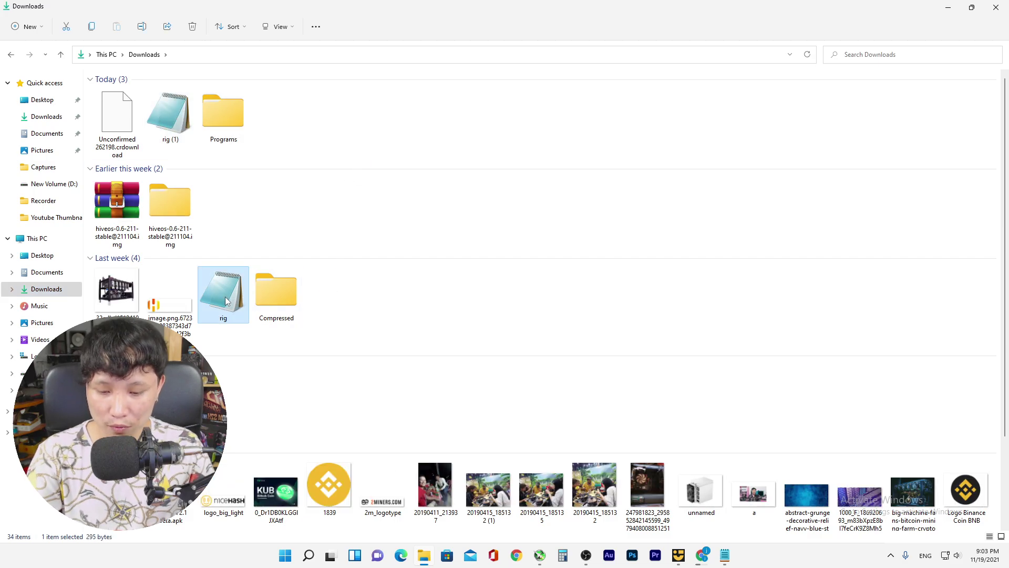
{"action": "key", "text": "Delete"}
Open the newly downloaded rig (1) configuration file in Notepad
{"action": "left_click", "coordinate": [173, 117]}
{"action": "right_click", "coordinate": [179, 128]}
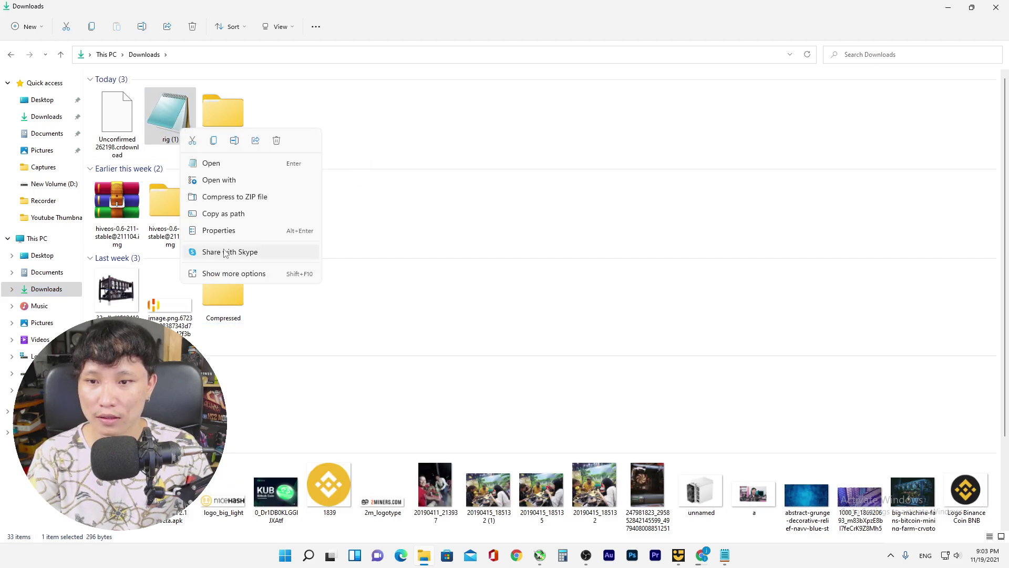
{"action": "left_click", "coordinate": [338, 167]}
{"action": "double_click", "coordinate": [173, 114]}
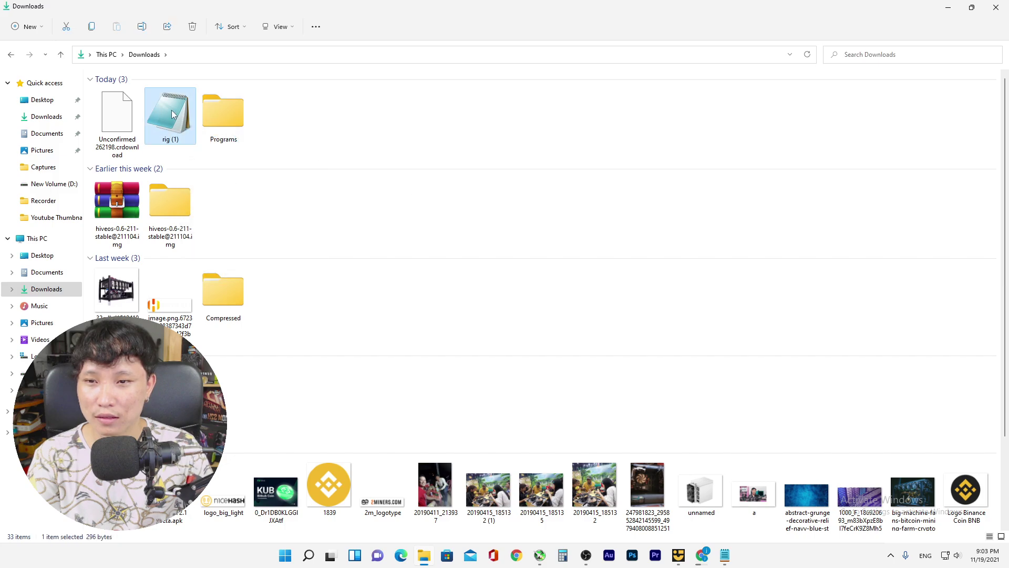
Maximize Notepad, zoom the rig (1) text, and highlight parts of the FARM_HASH value
{"action": "left_click", "coordinate": [663, 35]}
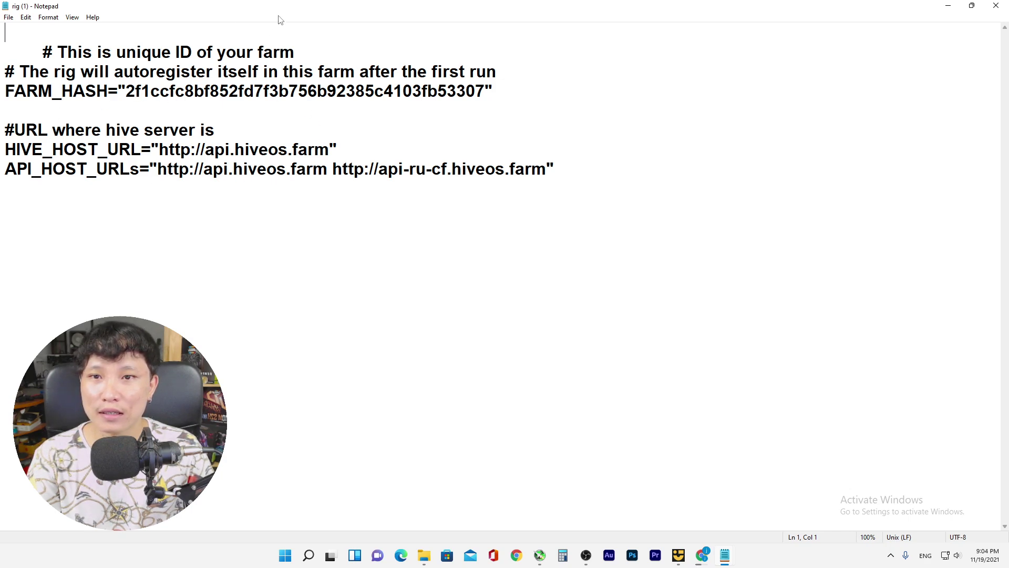
{"action": "scroll", "coordinate": [552, 94], "scroll_direction": "up", "scroll_amount": 5}
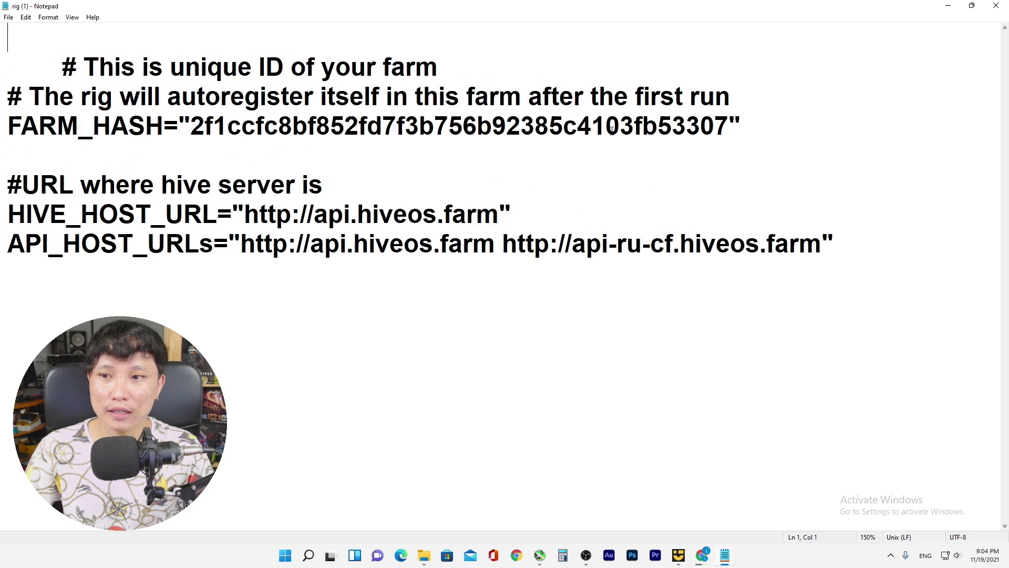
{"action": "scroll", "coordinate": [611, 130], "scroll_direction": "up", "scroll_amount": 1}
{"action": "left_click_drag", "start_coordinate": [204, 133], "coordinate": [734, 134]}
{"action": "key", "text": "Down"}
{"action": "key", "text": "Down"}
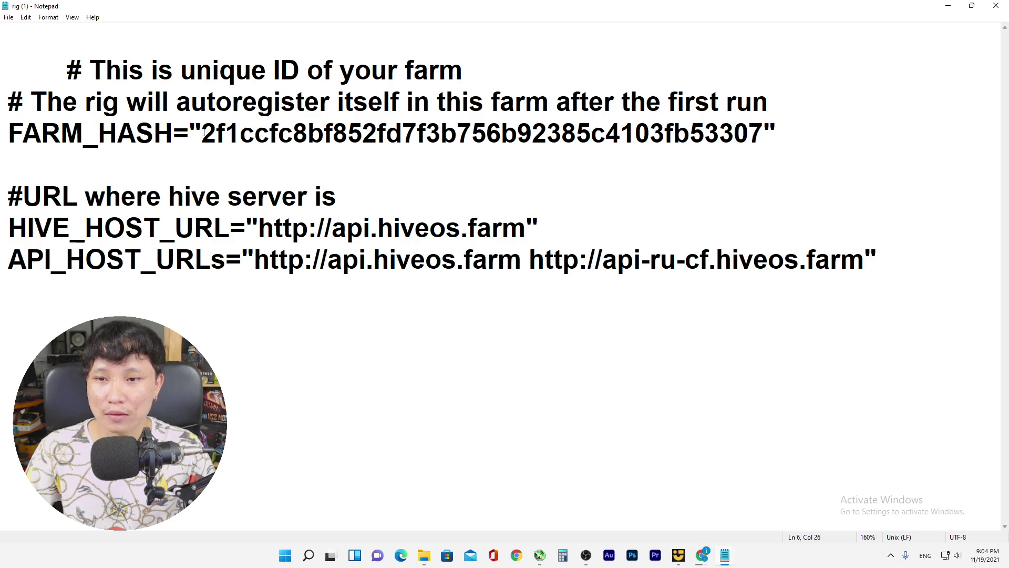
{"action": "left_click_drag", "start_coordinate": [209, 130], "coordinate": [241, 133]}
{"action": "left_click", "coordinate": [303, 155]}
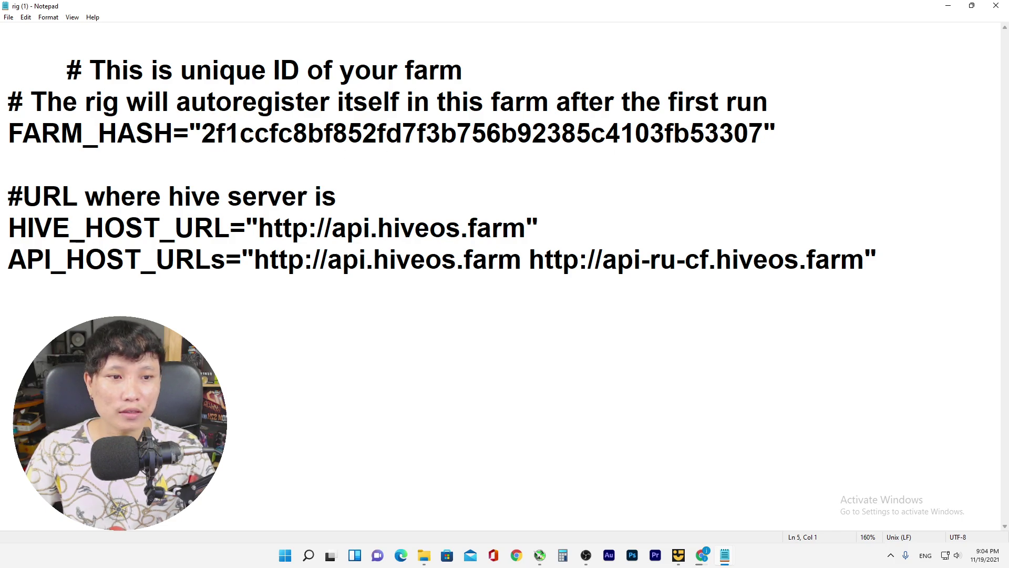
{"action": "left_click_drag", "start_coordinate": [719, 132], "coordinate": [749, 132]}
{"action": "left_click", "coordinate": [679, 180]}
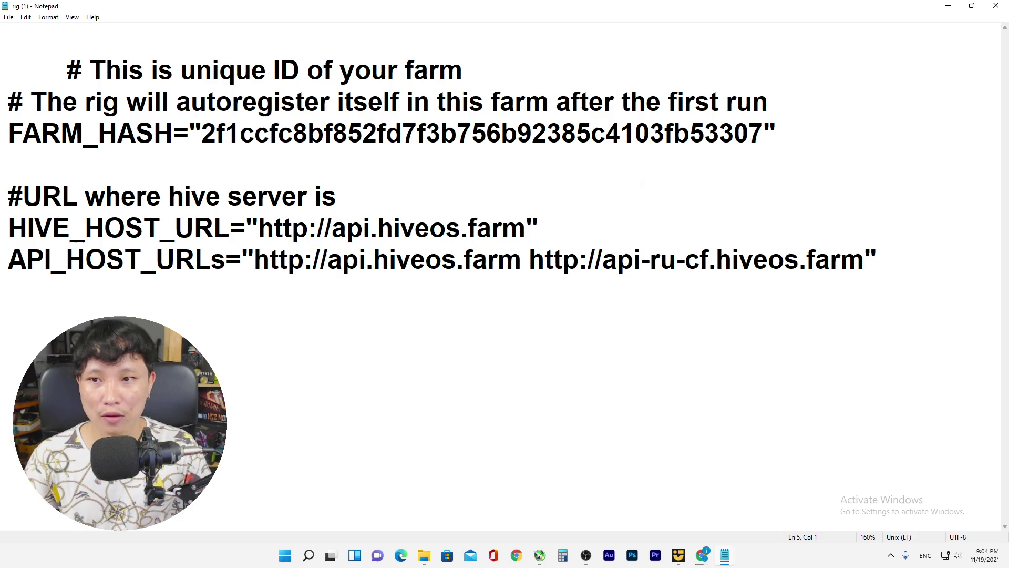
{"action": "scroll", "coordinate": [641, 185], "scroll_direction": "down", "scroll_amount": 4, "text": "ctrl"}
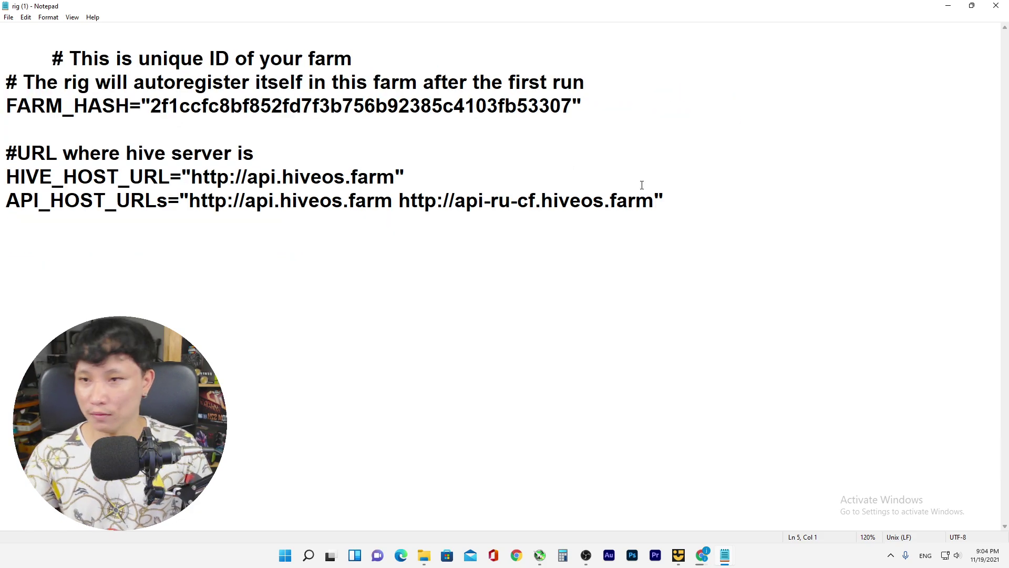
Remove the '(1)' suffix so the downloaded configuration file is named rig
{"action": "left_click", "coordinate": [945, 6]}
{"action": "right_click", "coordinate": [178, 141]}
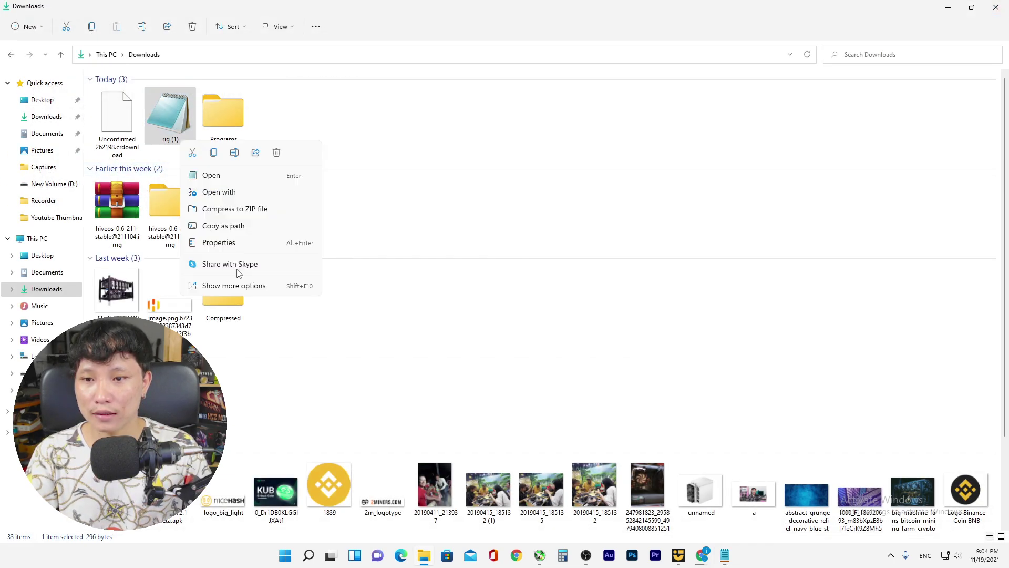
{"action": "key", "text": "Escape"}
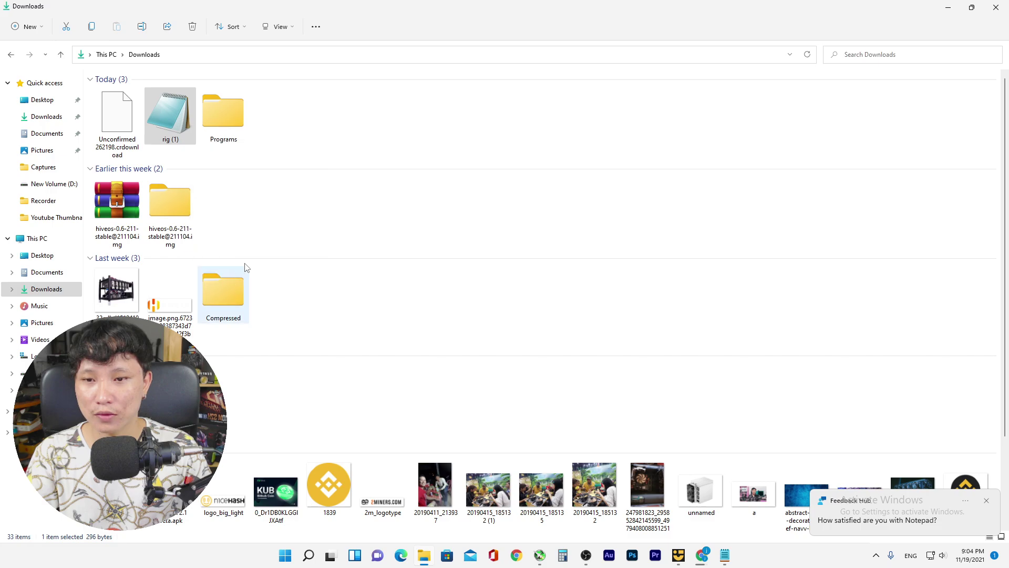
{"action": "left_click", "coordinate": [247, 275]}
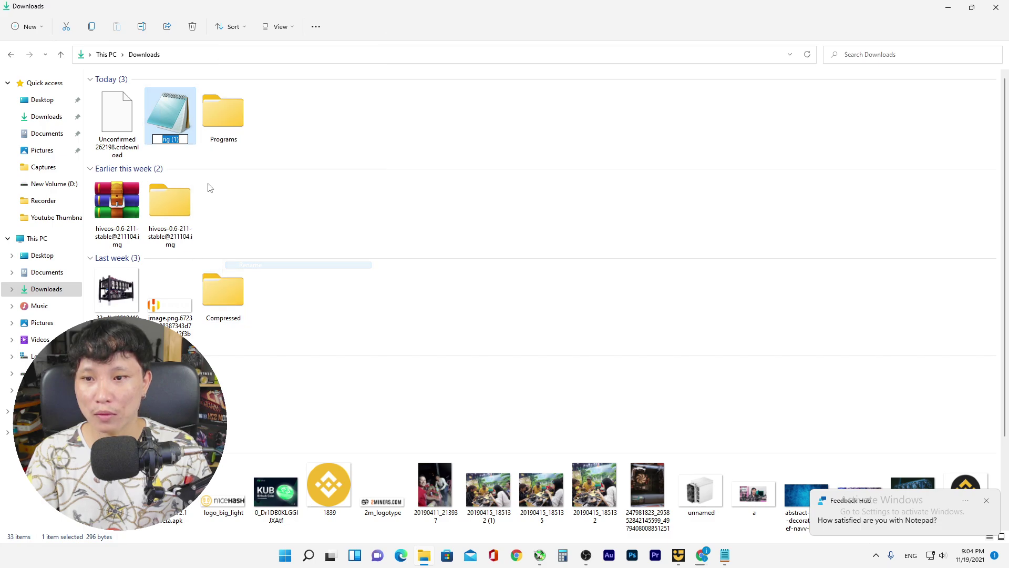
{"action": "double_click", "coordinate": [183, 139]}
{"action": "key", "text": "BackSpace"}
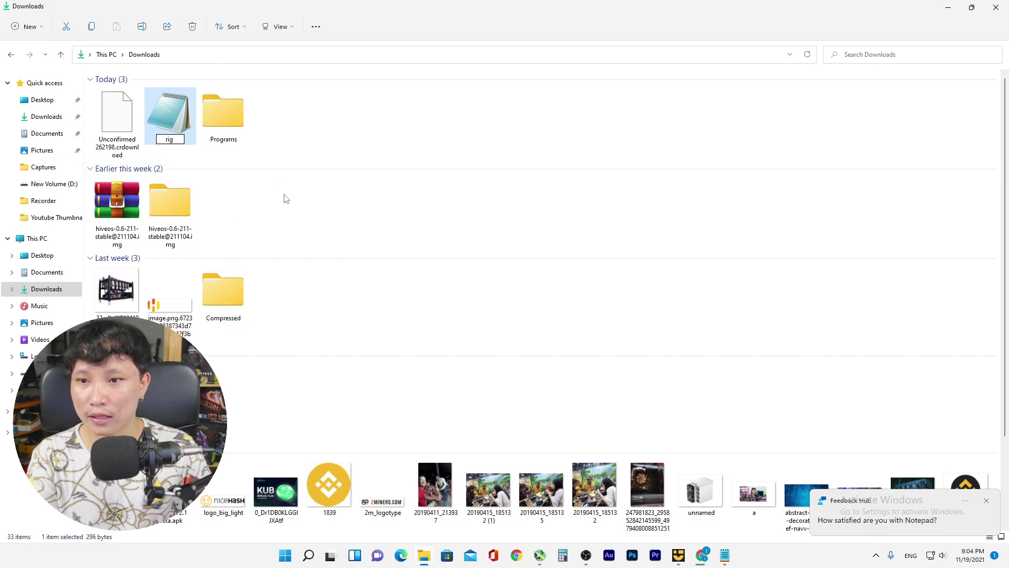
{"action": "key", "text": "Return"}
{"action": "left_click", "coordinate": [435, 279]}
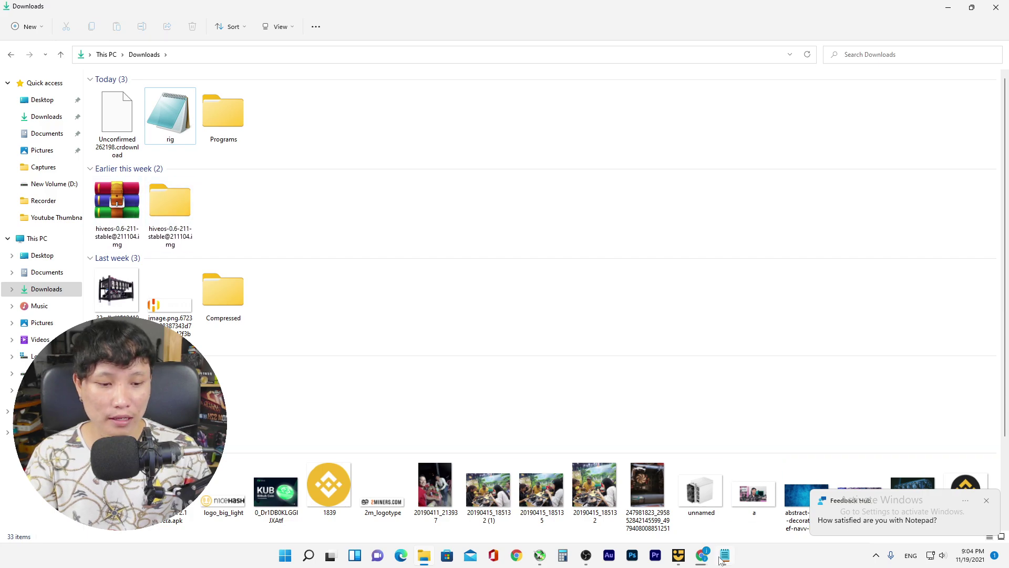
Dismiss the Feedback Hub notification over the install page and return to Downloads
{"action": "left_click", "coordinate": [700, 558]}
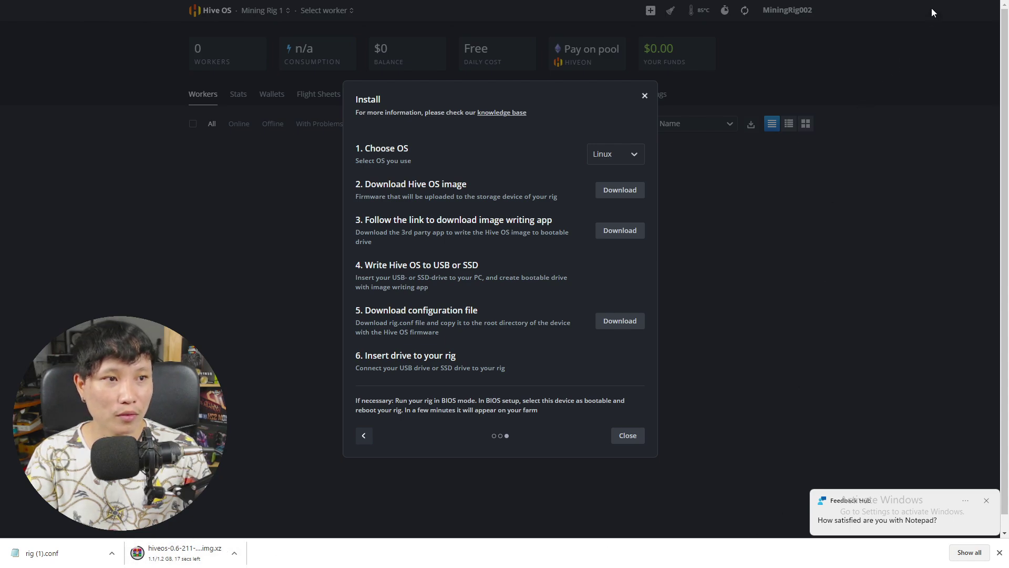
{"action": "left_click", "coordinate": [986, 501]}
{"action": "key", "text": "alt+Tab"}
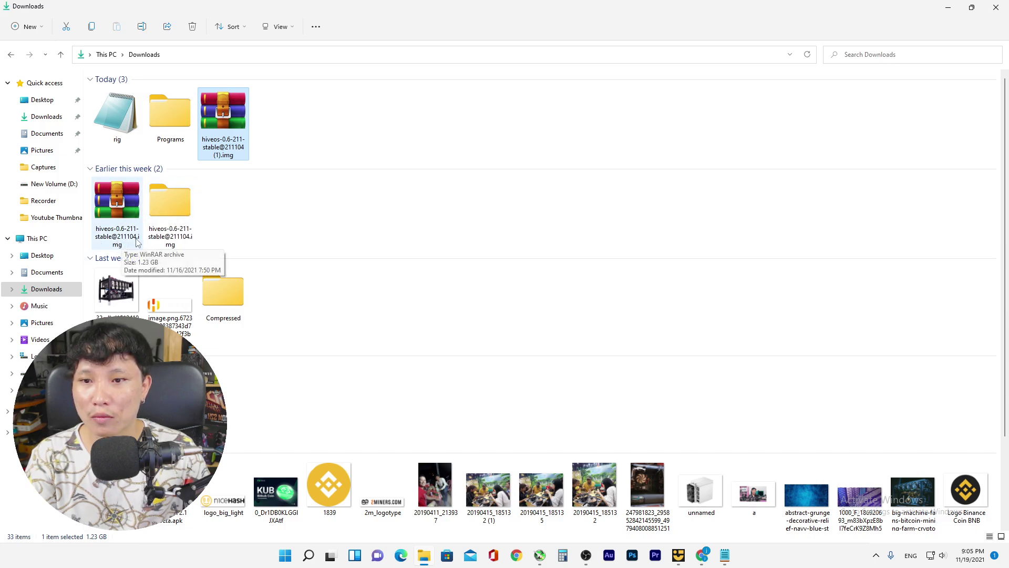
Restore the Downloads window to a smaller size and take Chrome out of full screen
{"action": "left_click", "coordinate": [178, 207]}
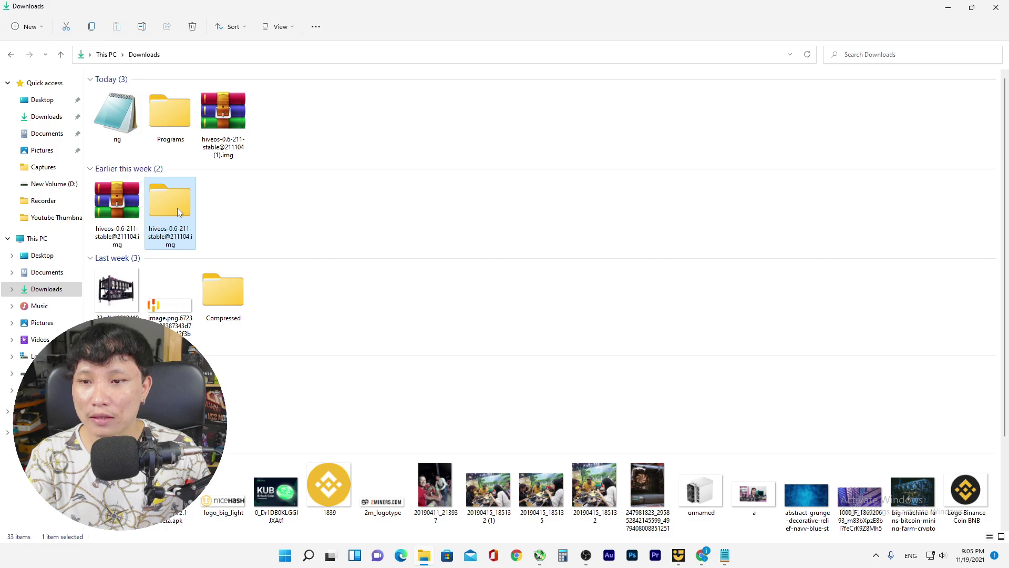
{"action": "key", "text": "super+Down"}
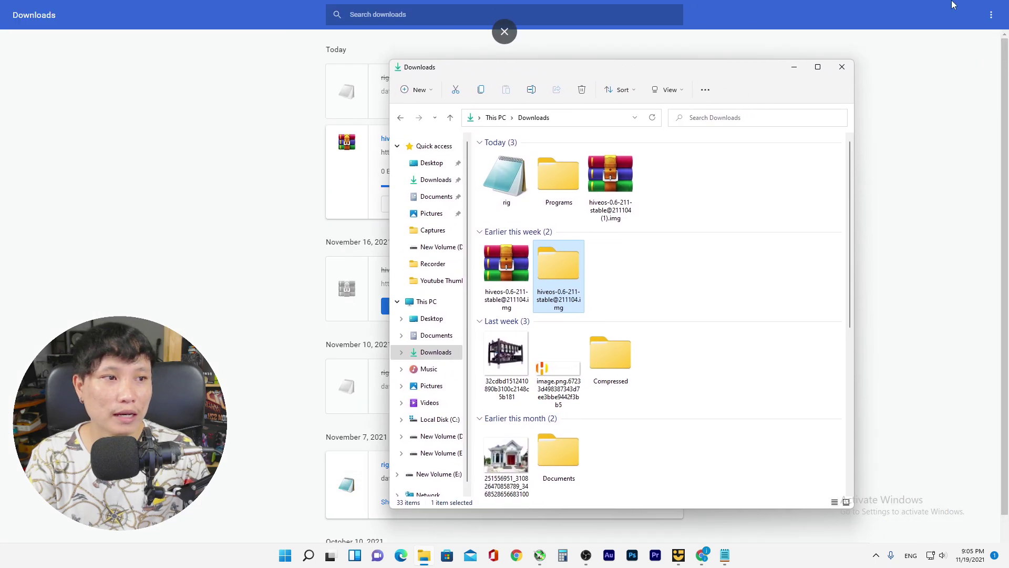
{"action": "key", "text": "super+Down"}
{"action": "left_click", "coordinate": [503, 36]}
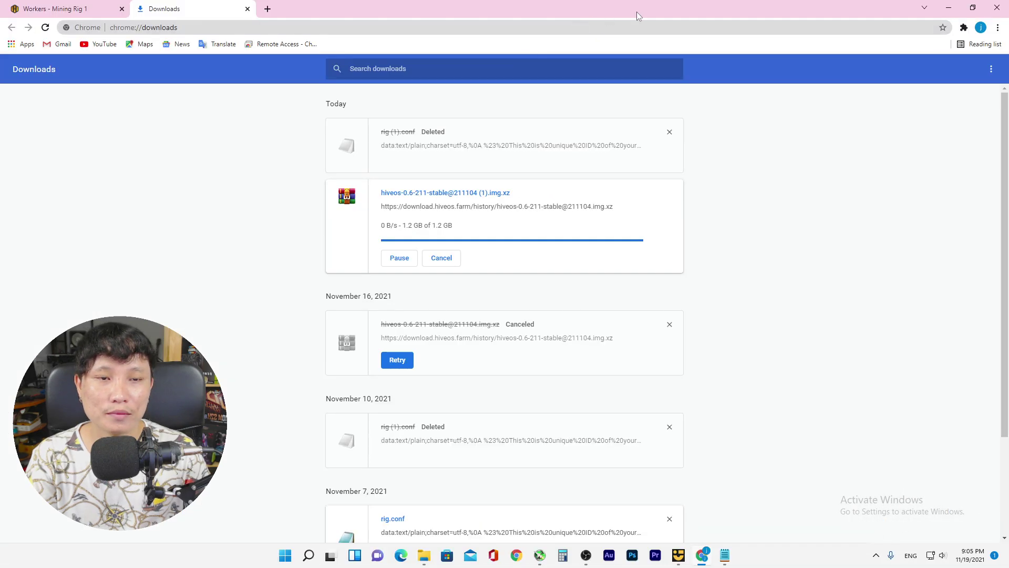
Move the rig file and the hiveos-0.6-211-stable@211104 folder from Downloads onto the desktop
{"action": "left_click", "coordinate": [949, 5]}
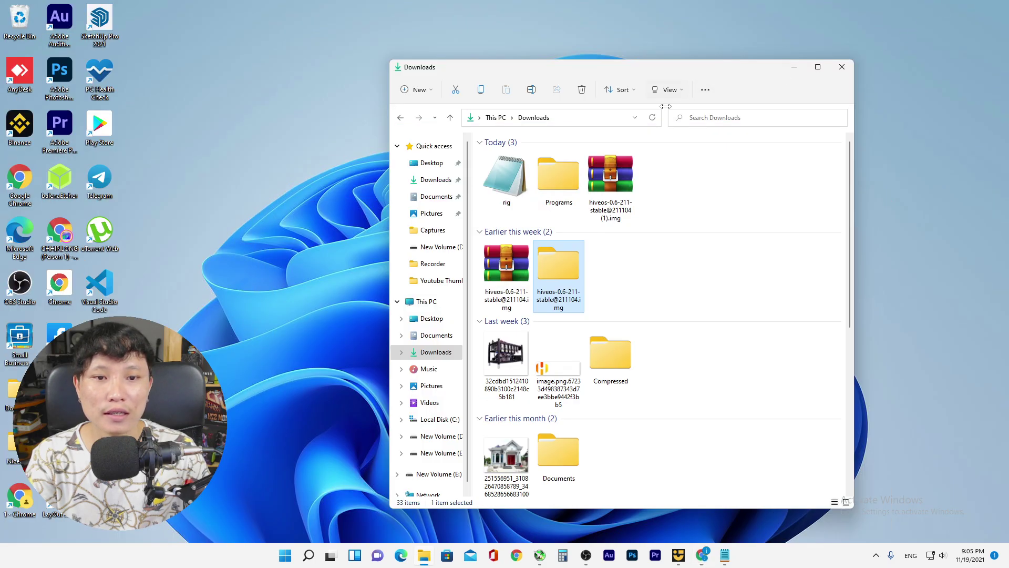
{"action": "left_click_drag", "start_coordinate": [645, 72], "coordinate": [762, 50]}
{"action": "left_click_drag", "start_coordinate": [635, 161], "coordinate": [418, 151]}
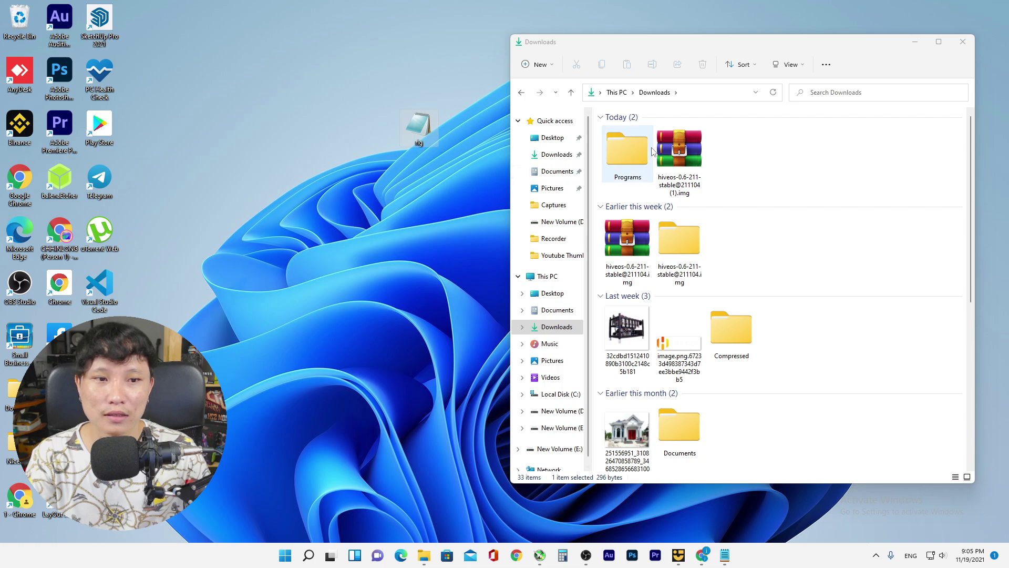
{"action": "left_click_drag", "start_coordinate": [671, 263], "coordinate": [372, 193]}
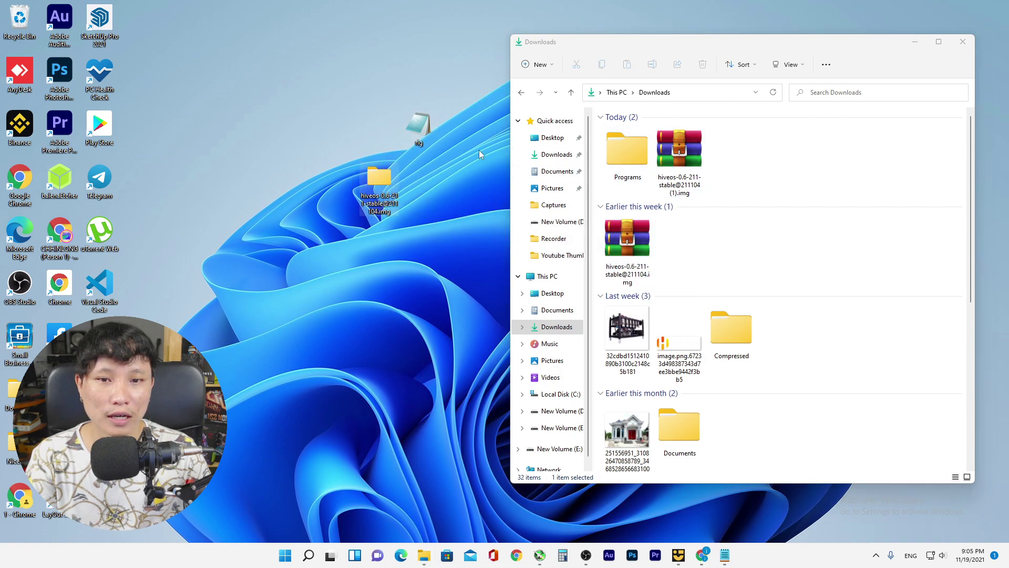
{"action": "left_click", "coordinate": [963, 42]}
Refresh and arrange the desktop icons, placing balenaEtcher beside the hiveos folder
{"action": "right_click", "coordinate": [717, 186]}
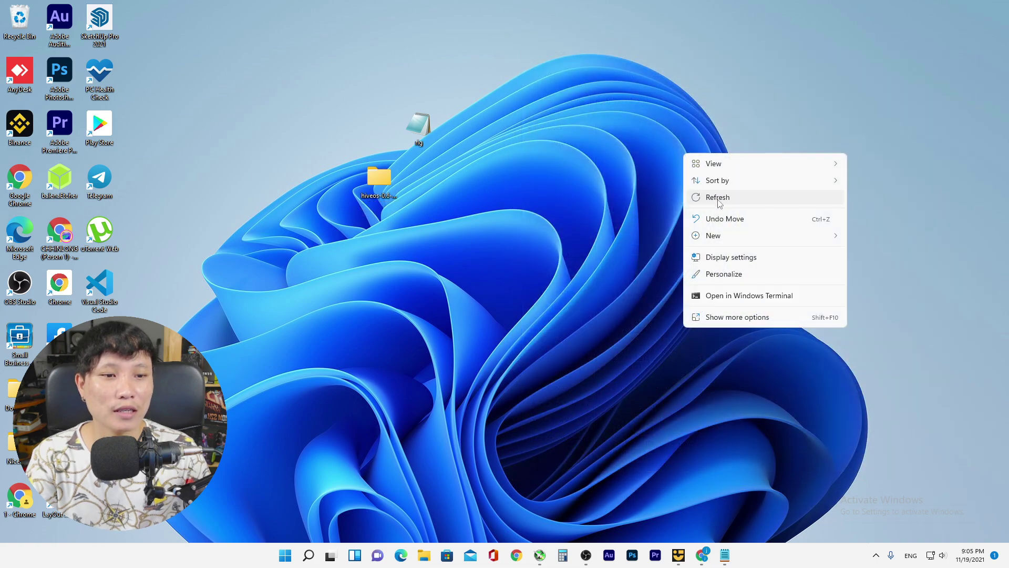
{"action": "left_click", "coordinate": [718, 196]}
{"action": "left_click_drag", "start_coordinate": [442, 157], "coordinate": [456, 179]}
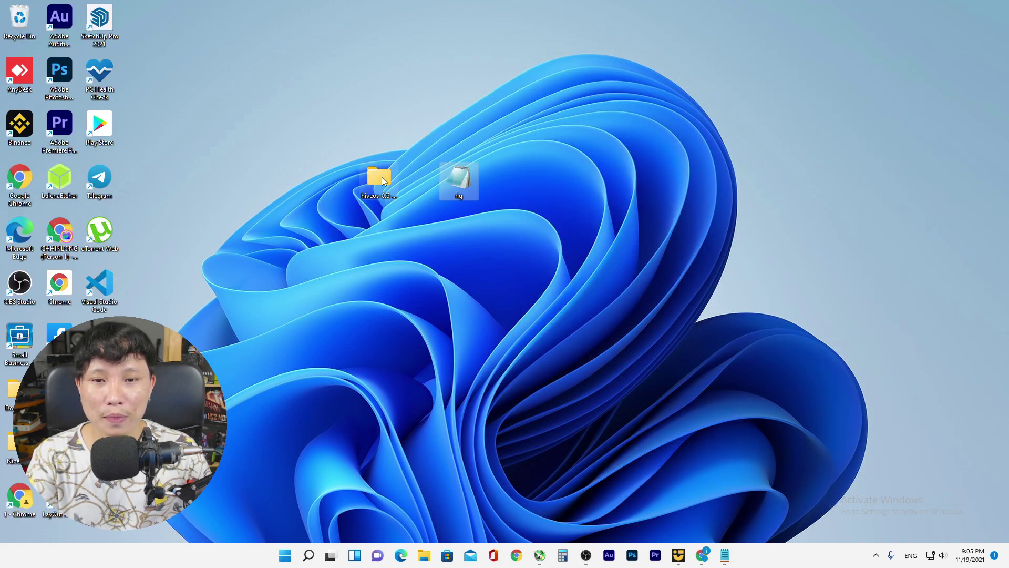
{"action": "left_click_drag", "start_coordinate": [379, 179], "coordinate": [421, 185]}
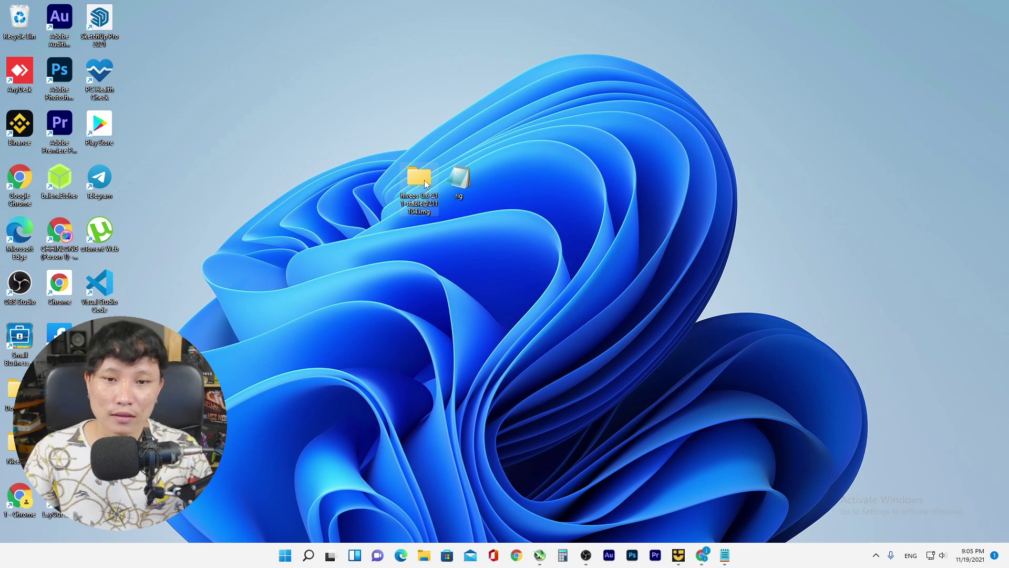
{"action": "double_click", "coordinate": [421, 182]}
{"action": "left_click_drag", "start_coordinate": [709, 46], "coordinate": [512, 53]}
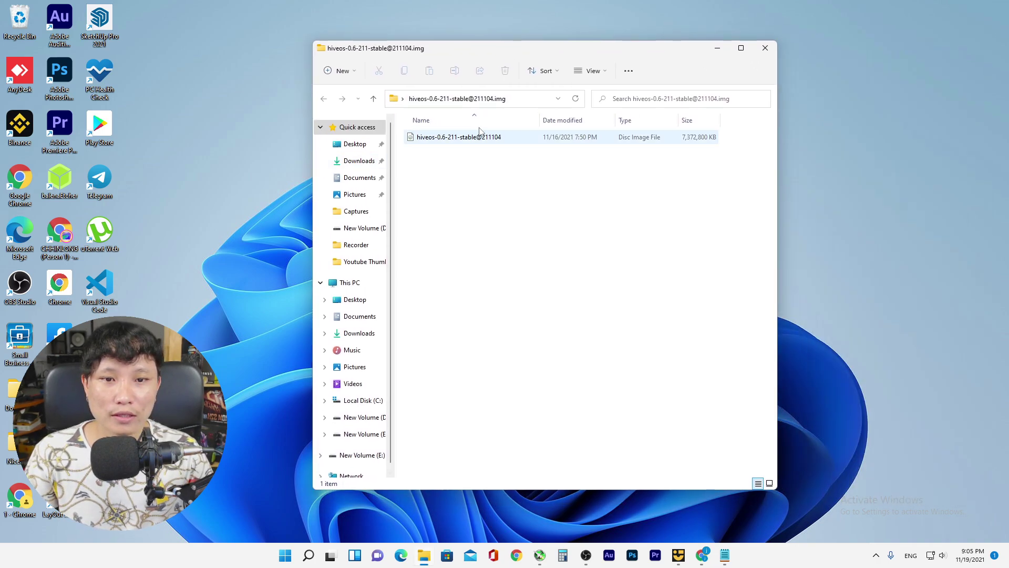
{"action": "left_click", "coordinate": [768, 48]}
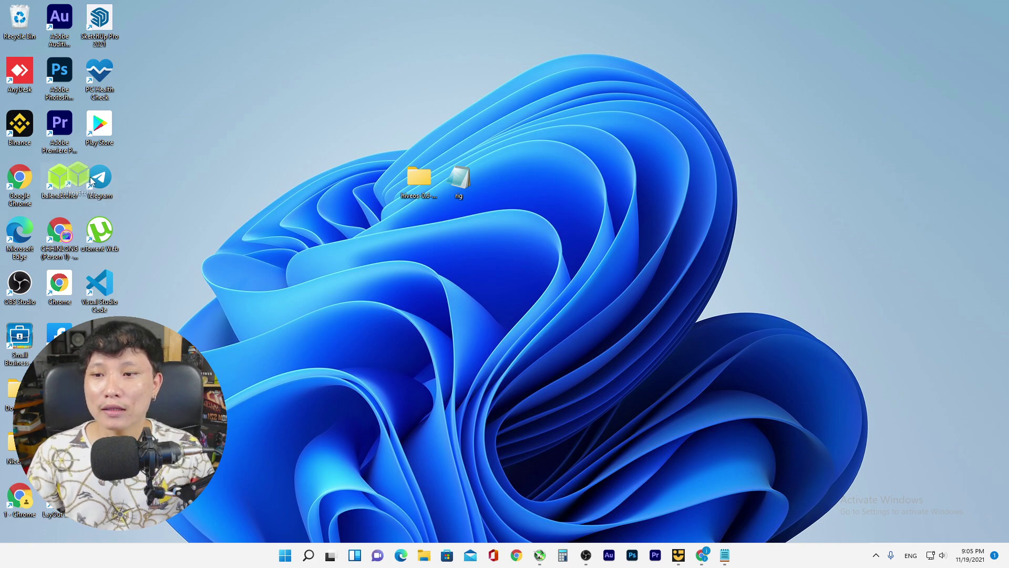
{"action": "left_click_drag", "start_coordinate": [60, 178], "coordinate": [379, 177]}
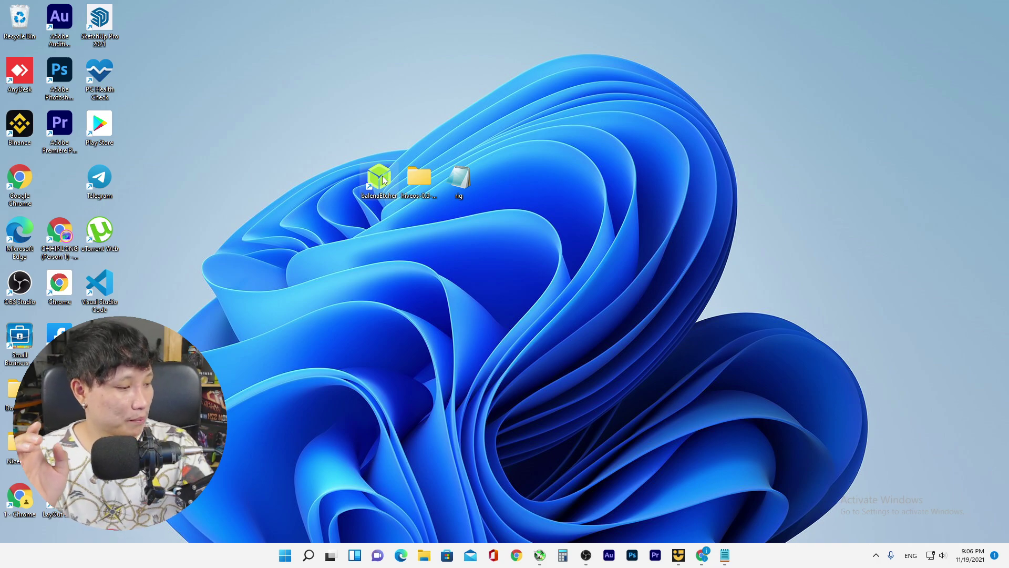
{"action": "double_click", "coordinate": [380, 178]}
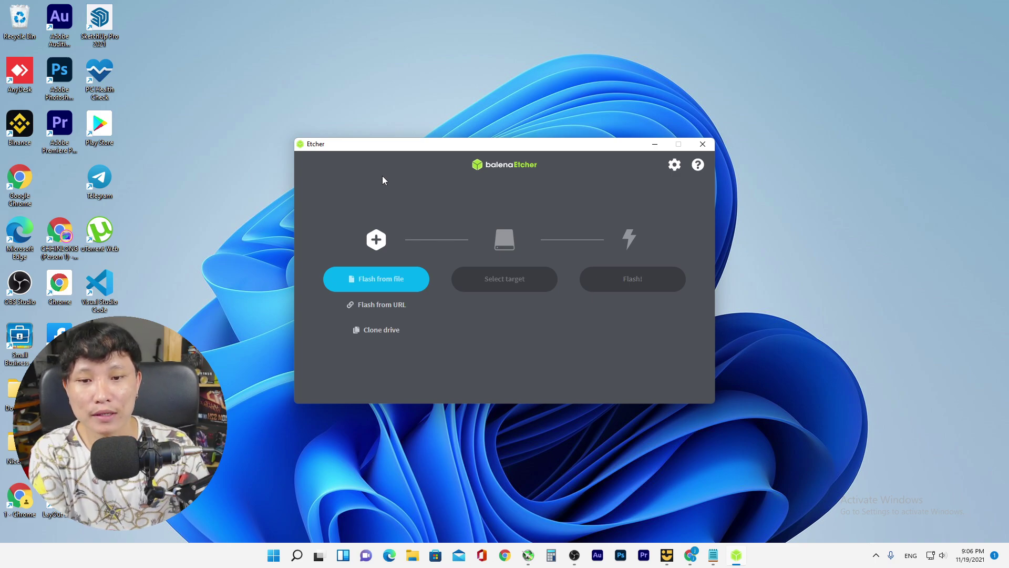
{"action": "left_click_drag", "start_coordinate": [406, 147], "coordinate": [388, 91]}
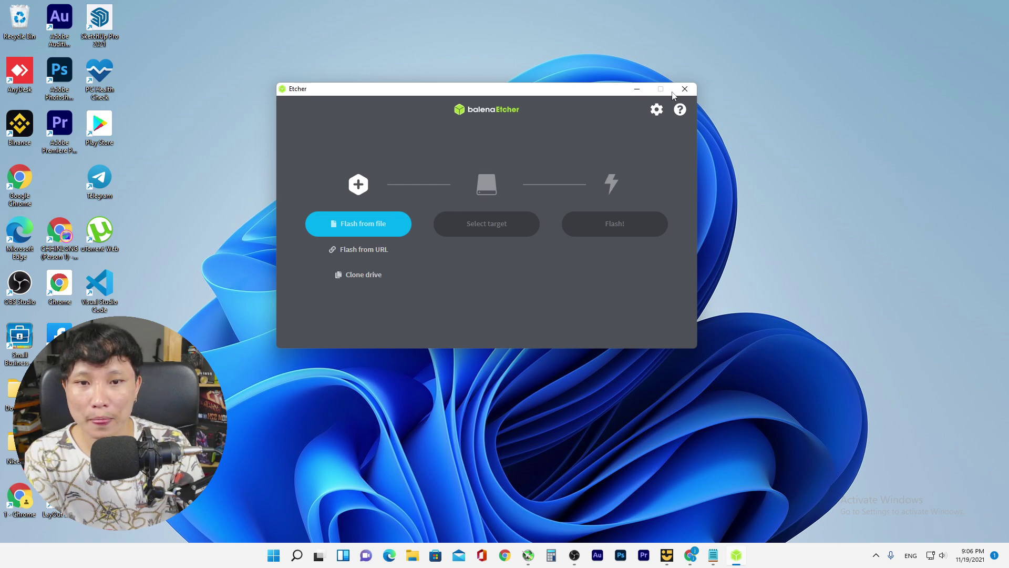
{"action": "left_click_drag", "start_coordinate": [571, 93], "coordinate": [612, 83]}
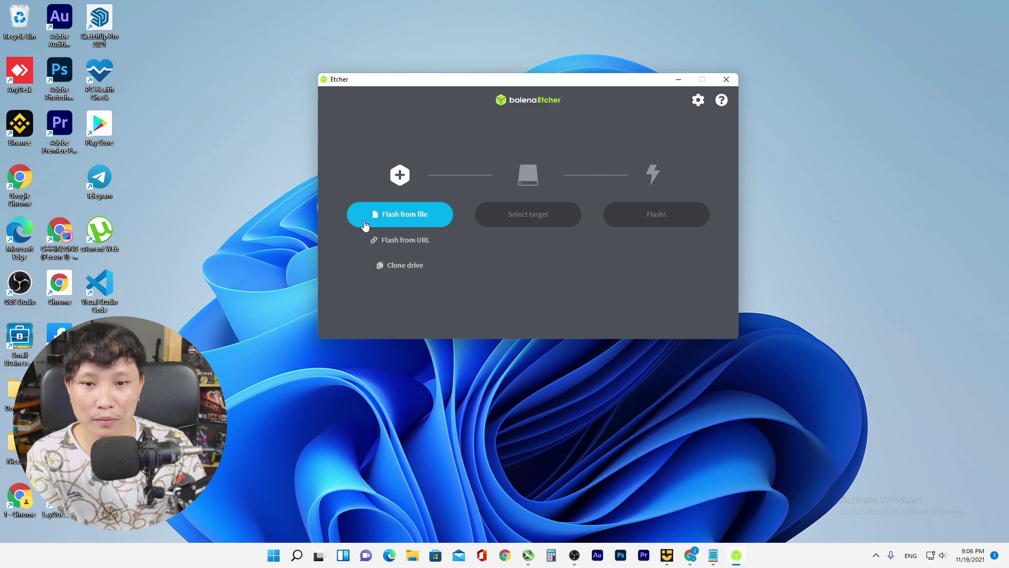
{"action": "left_click", "coordinate": [402, 214]}
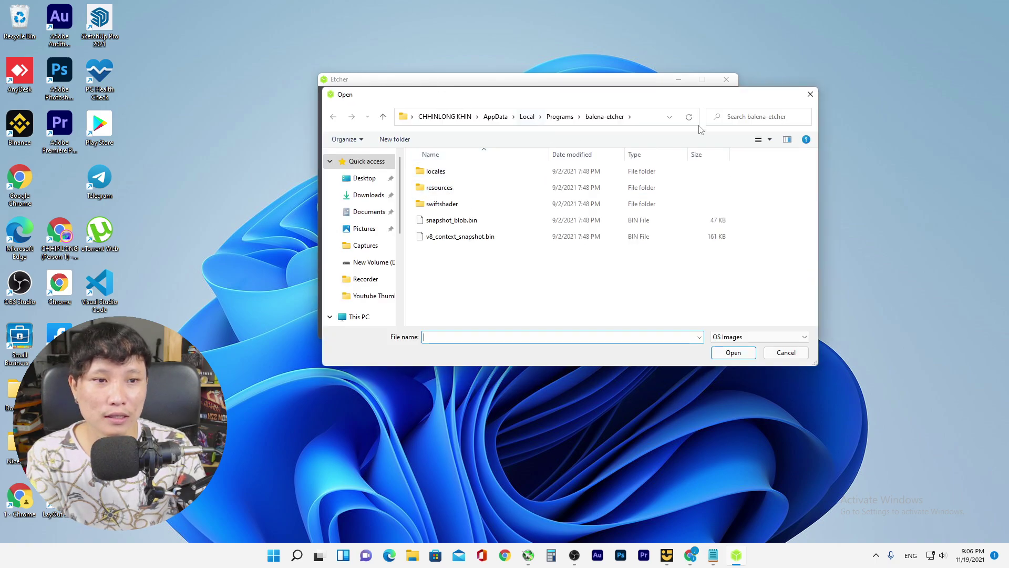
{"action": "left_click_drag", "start_coordinate": [602, 102], "coordinate": [598, 86]}
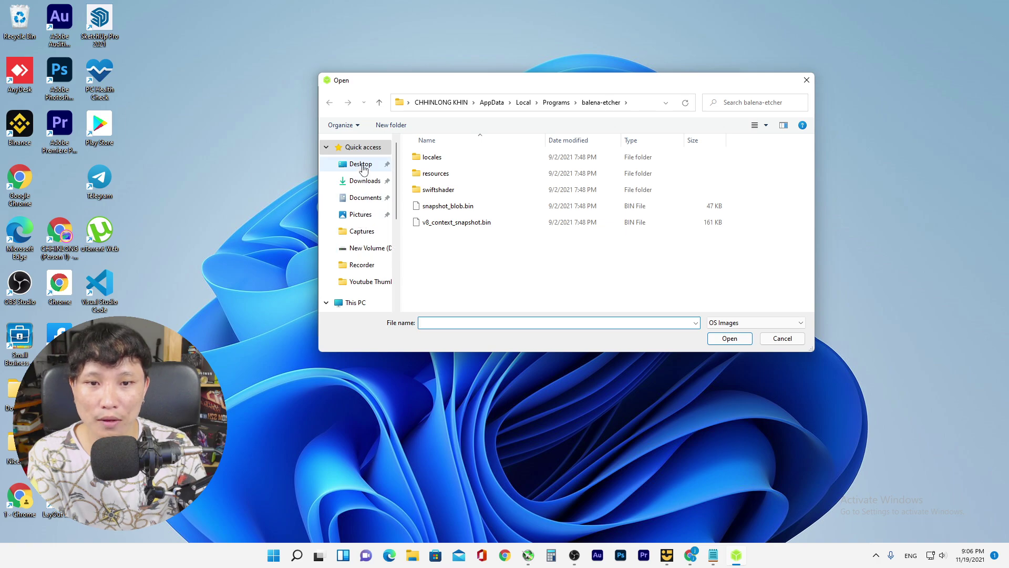
{"action": "left_click", "coordinate": [362, 165]}
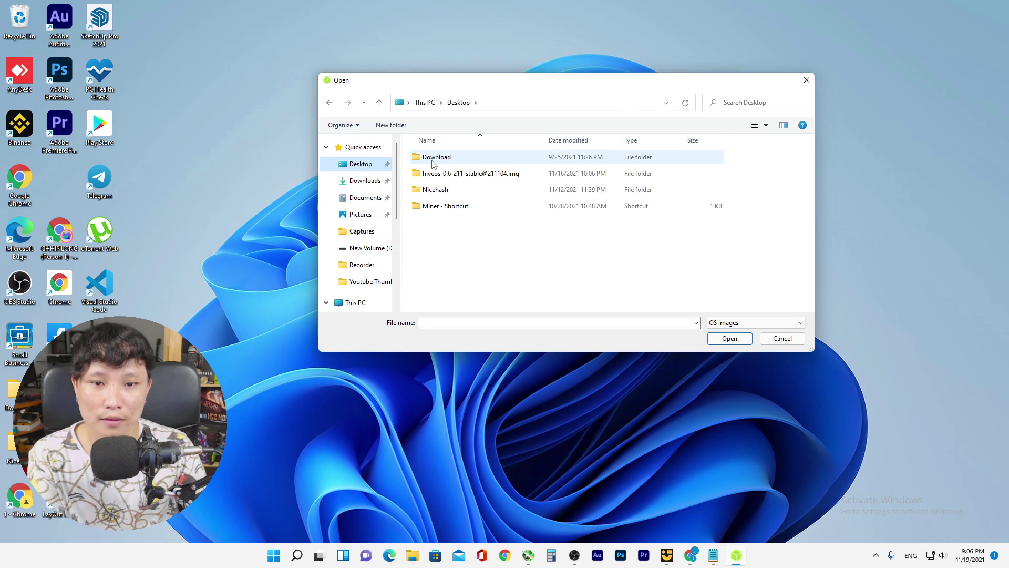
{"action": "left_click", "coordinate": [476, 177]}
{"action": "double_click", "coordinate": [476, 176]}
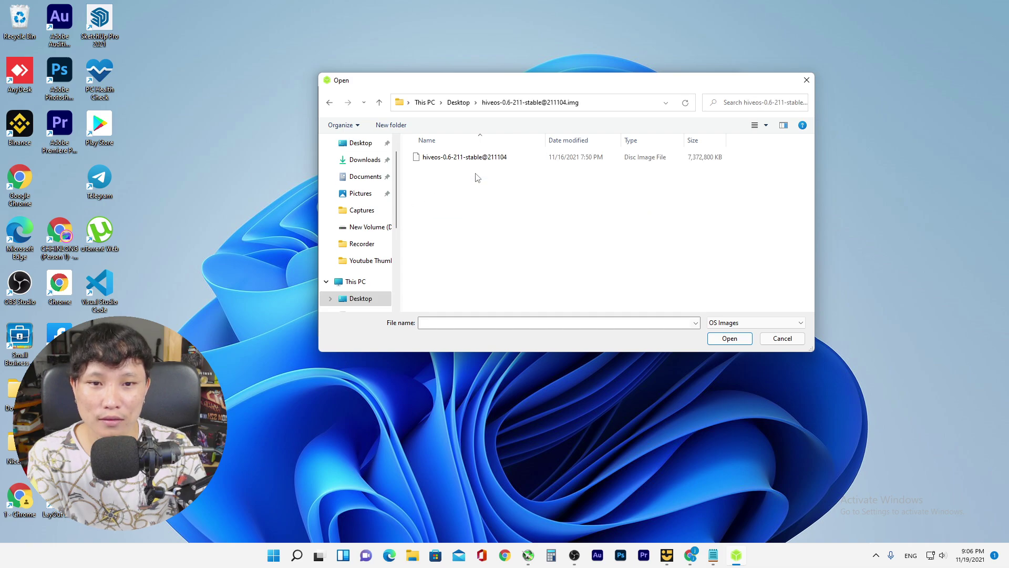
{"action": "left_click", "coordinate": [434, 159]}
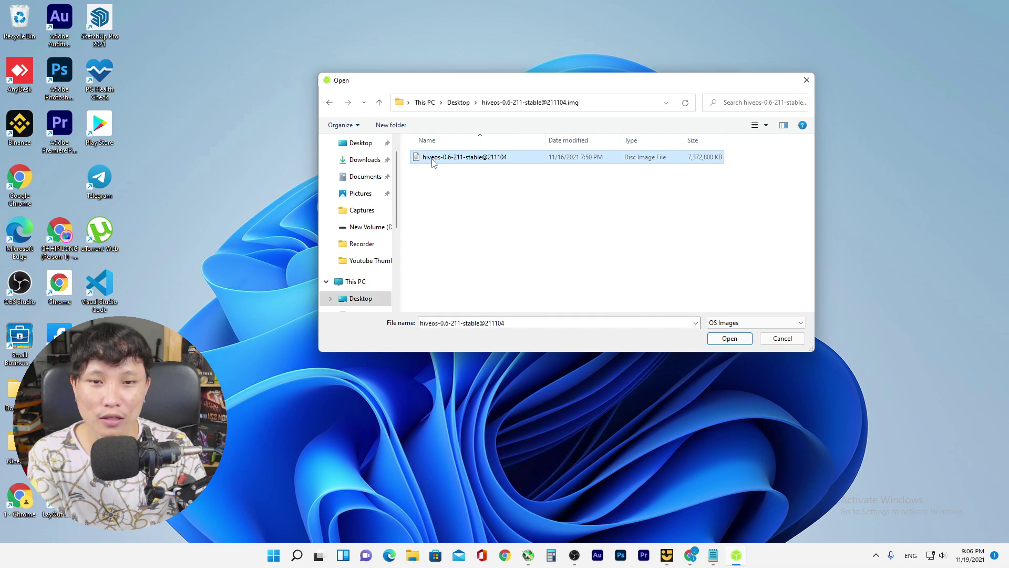
{"action": "left_click", "coordinate": [725, 339]}
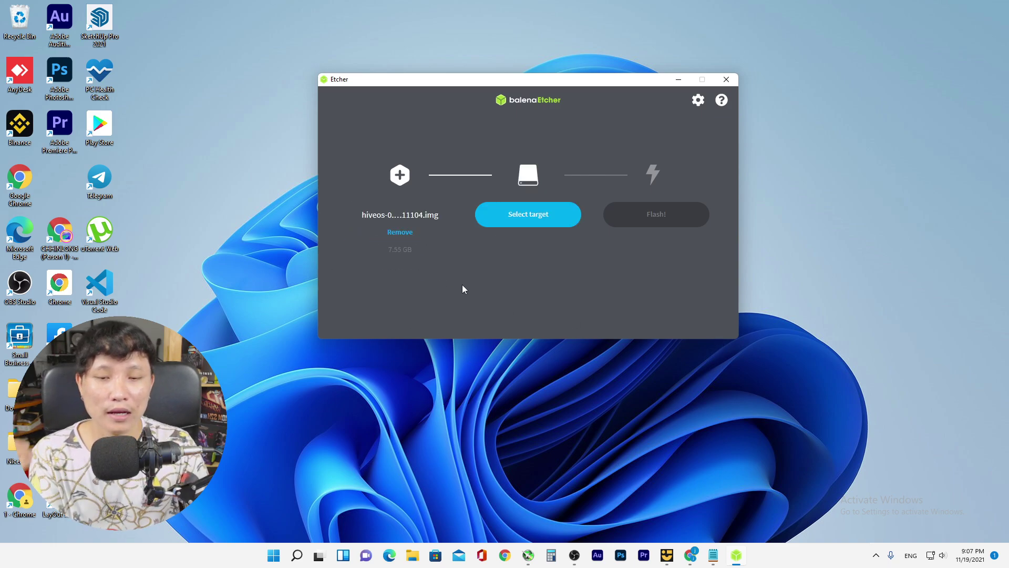
Pick the hidden 240 GB JMicron Tech SCSI Disk Device (E:) as the flash target
{"action": "left_click", "coordinate": [536, 223]}
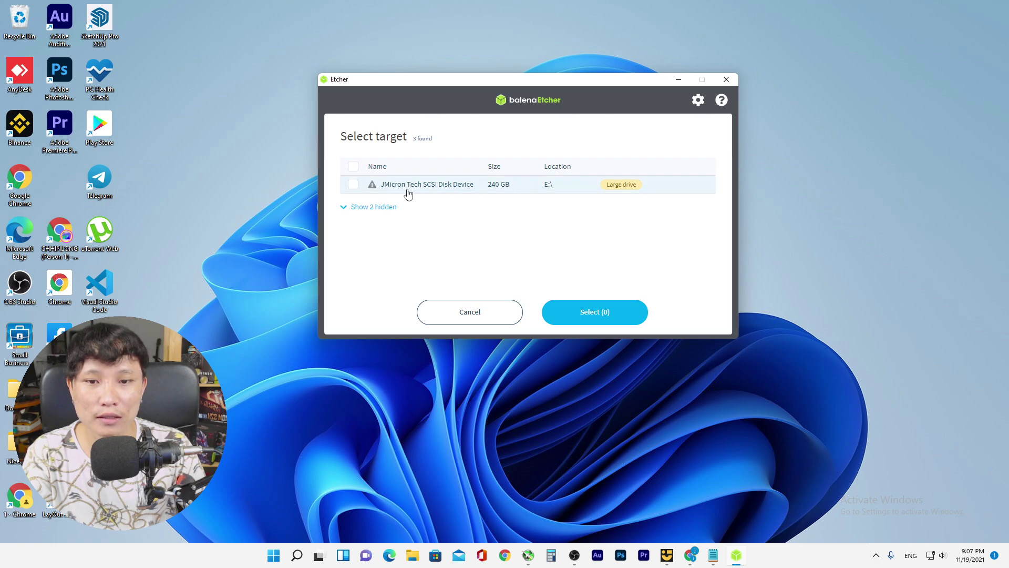
{"action": "left_click", "coordinate": [381, 209]}
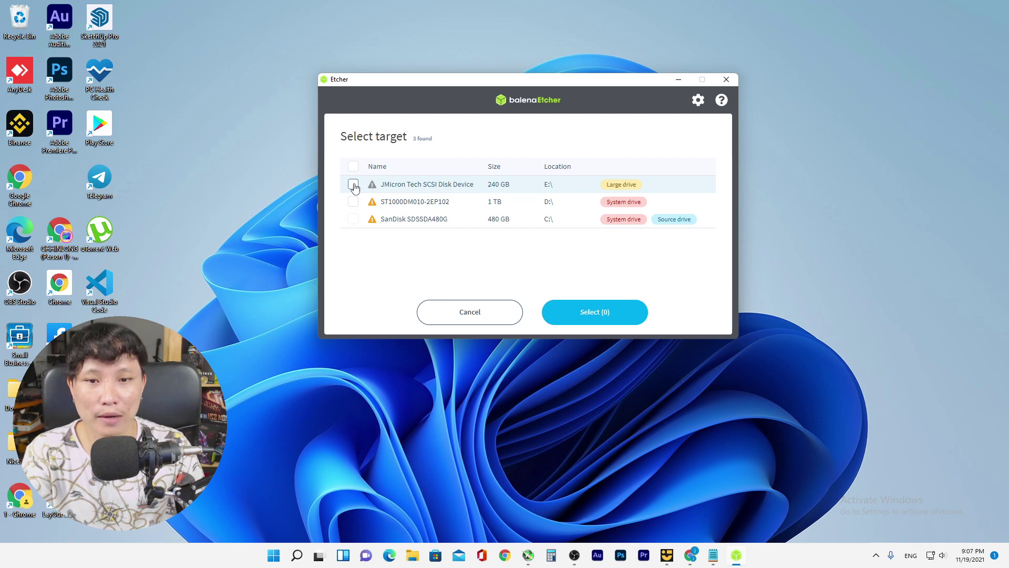
{"action": "left_click", "coordinate": [353, 185]}
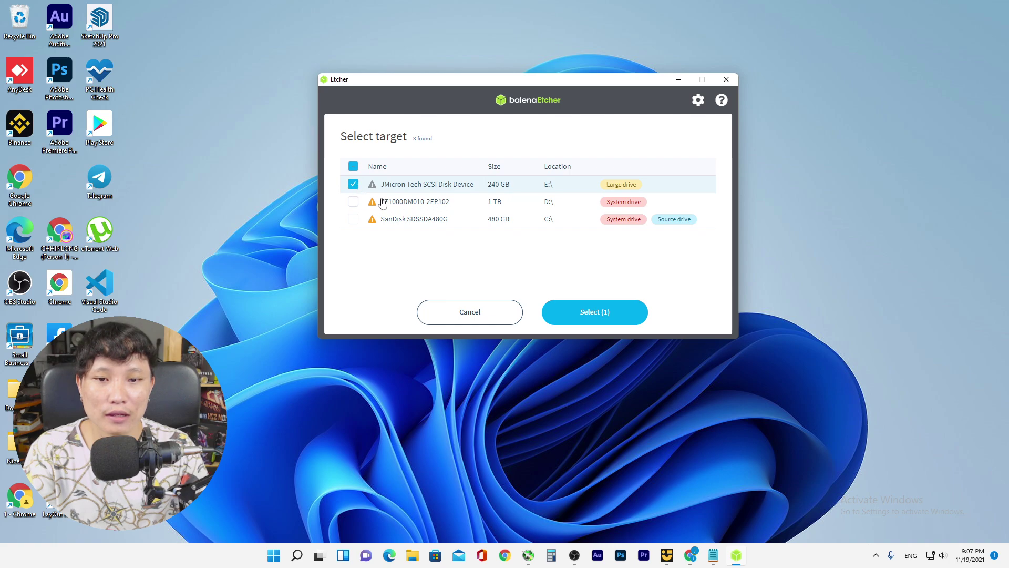
{"action": "left_click", "coordinate": [608, 314]}
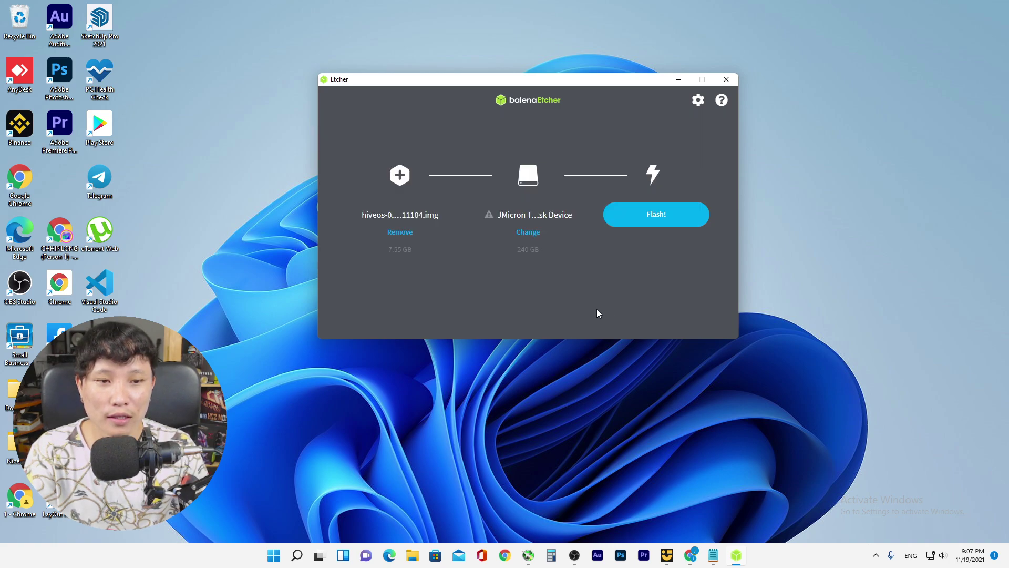
Flash the hiveos image onto the JMicron drive, confirm the erase, and close balenaEtcher
{"action": "left_click", "coordinate": [659, 221]}
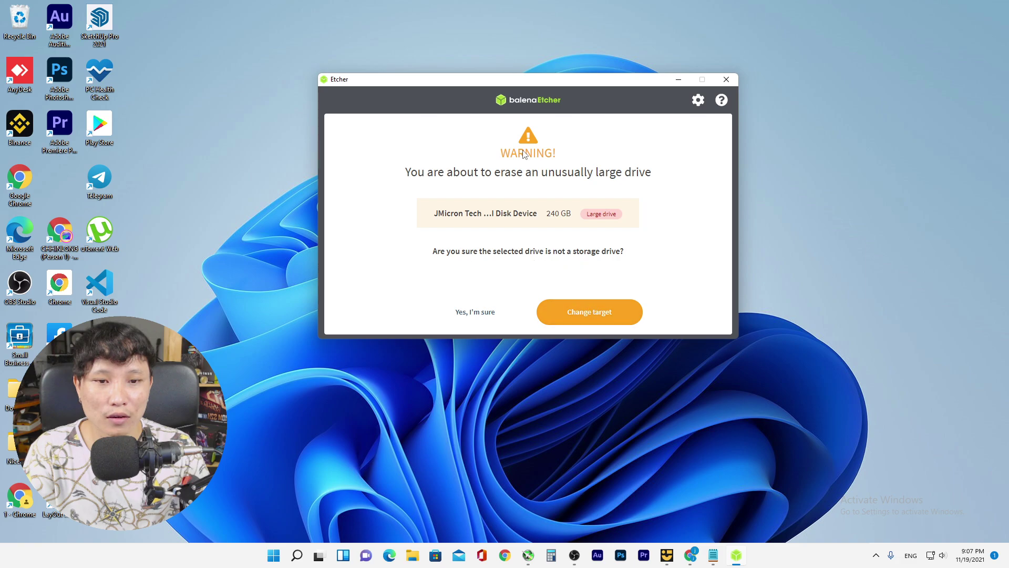
{"action": "left_click", "coordinate": [472, 314]}
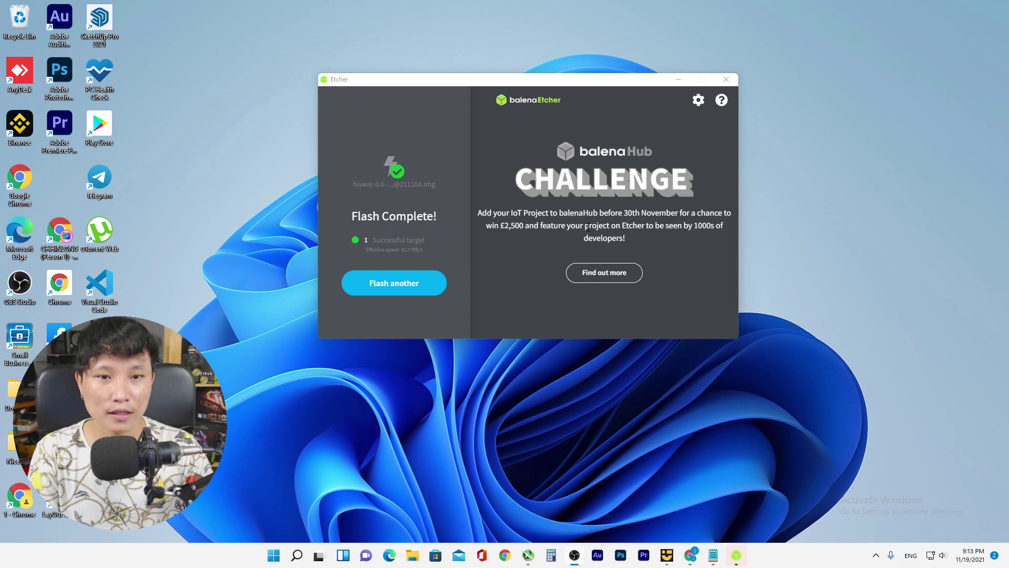
{"action": "left_click_drag", "start_coordinate": [585, 82], "coordinate": [539, 80]}
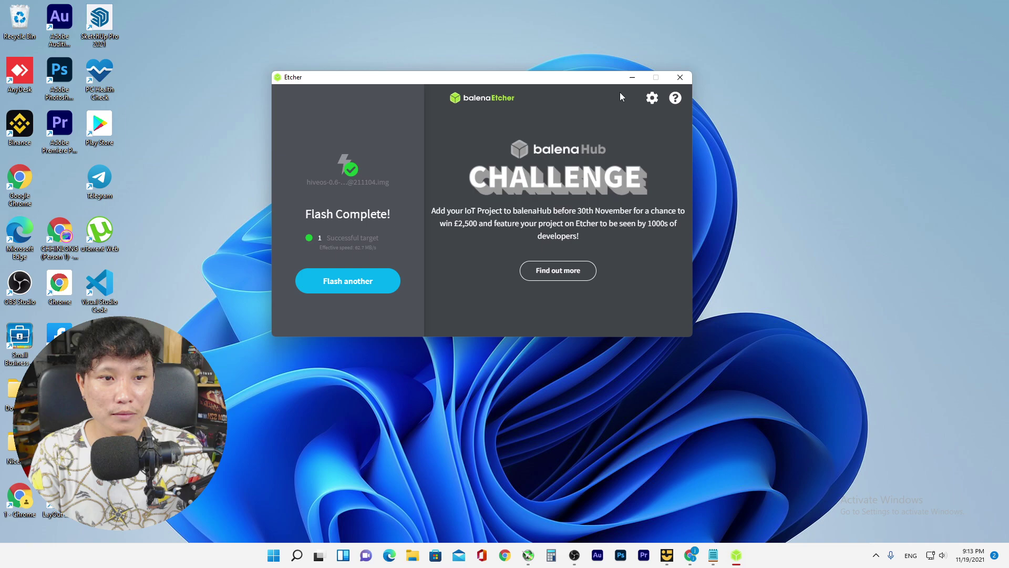
{"action": "left_click", "coordinate": [680, 77]}
{"action": "right_click", "coordinate": [544, 163]}
Refresh the desktop, open File Explorer maximized, and show This PC's drives
{"action": "left_click", "coordinate": [576, 208]}
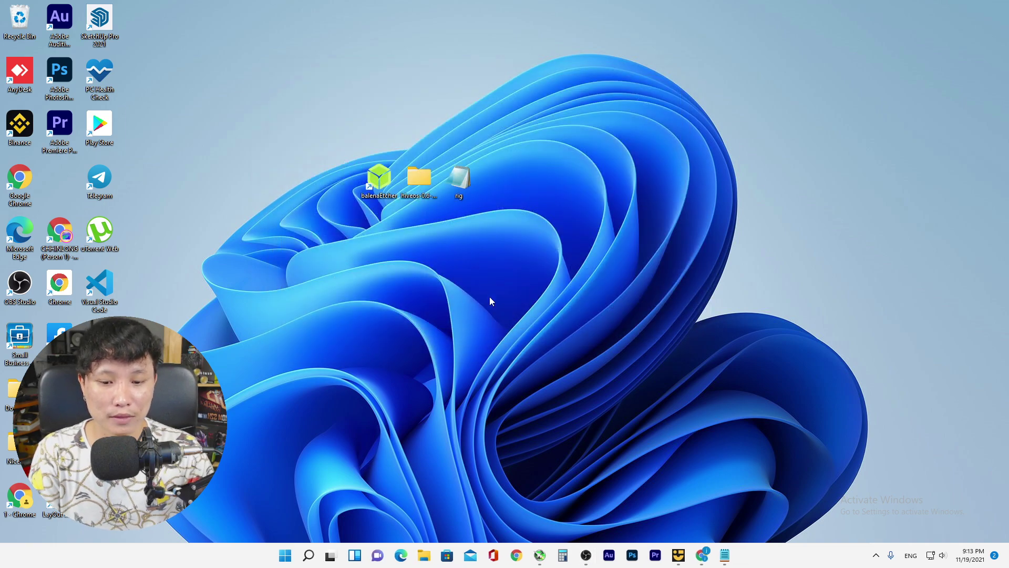
{"action": "left_click", "coordinate": [424, 555]}
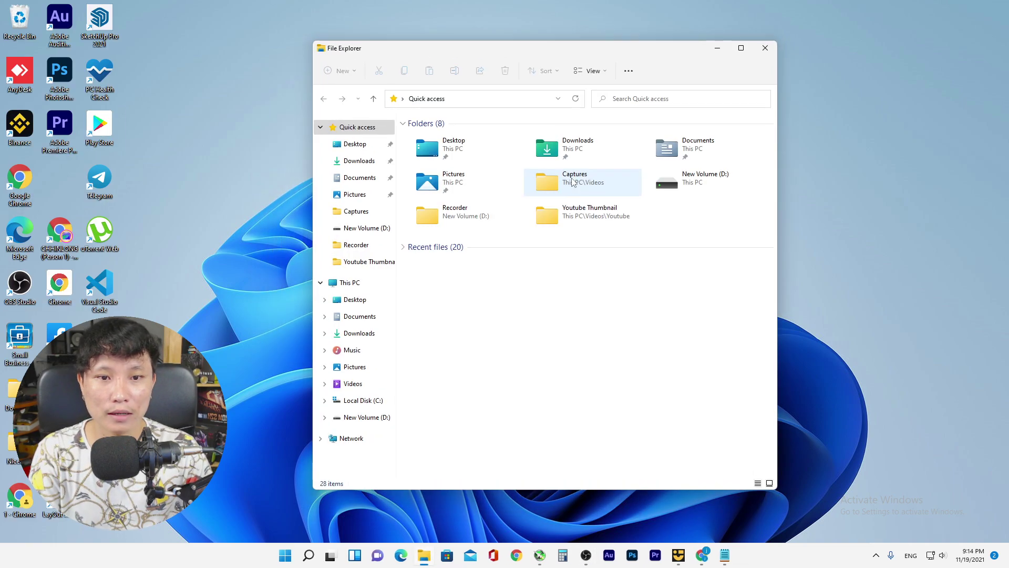
{"action": "left_click", "coordinate": [742, 47]}
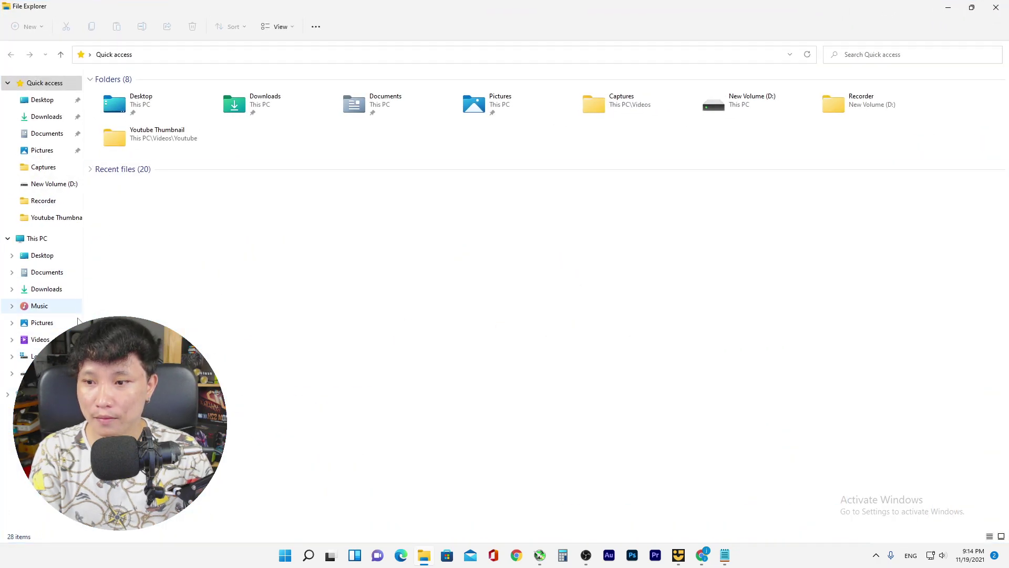
{"action": "left_click", "coordinate": [27, 239]}
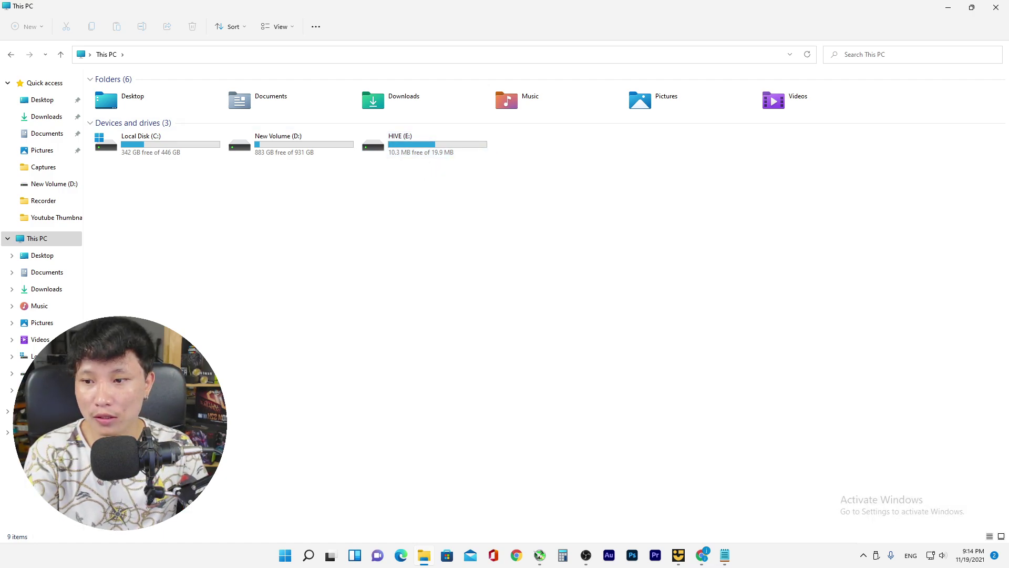
Bring up This PC's context menu and expand it to the full option list
{"action": "right_click", "coordinate": [57, 241]}
{"action": "left_click", "coordinate": [23, 245]}
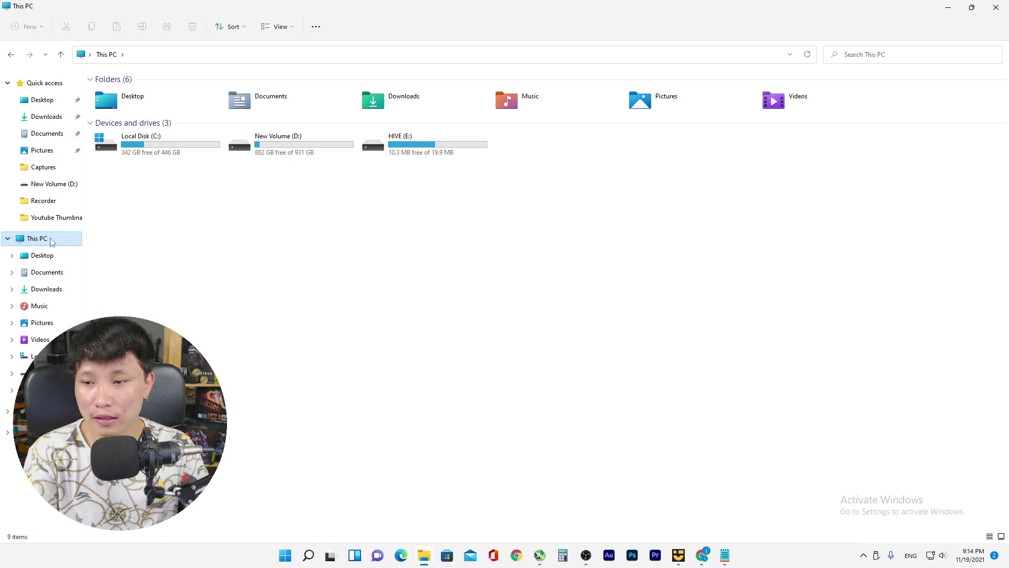
{"action": "right_click", "coordinate": [52, 240]}
{"action": "left_click", "coordinate": [43, 243]}
{"action": "right_click", "coordinate": [36, 242]}
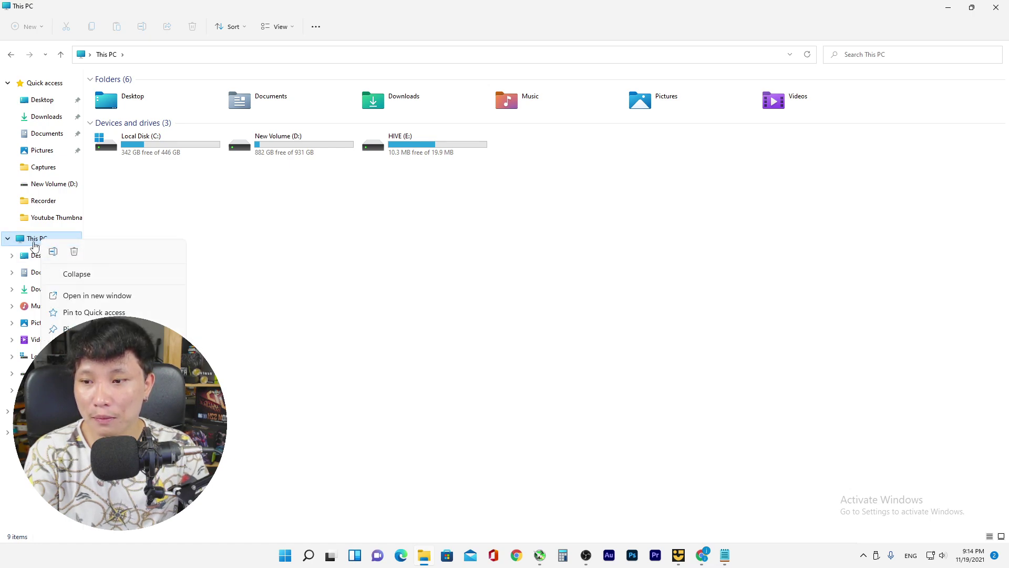
{"action": "left_click", "coordinate": [34, 245]}
{"action": "right_click", "coordinate": [35, 245]}
{"action": "left_click", "coordinate": [437, 372]}
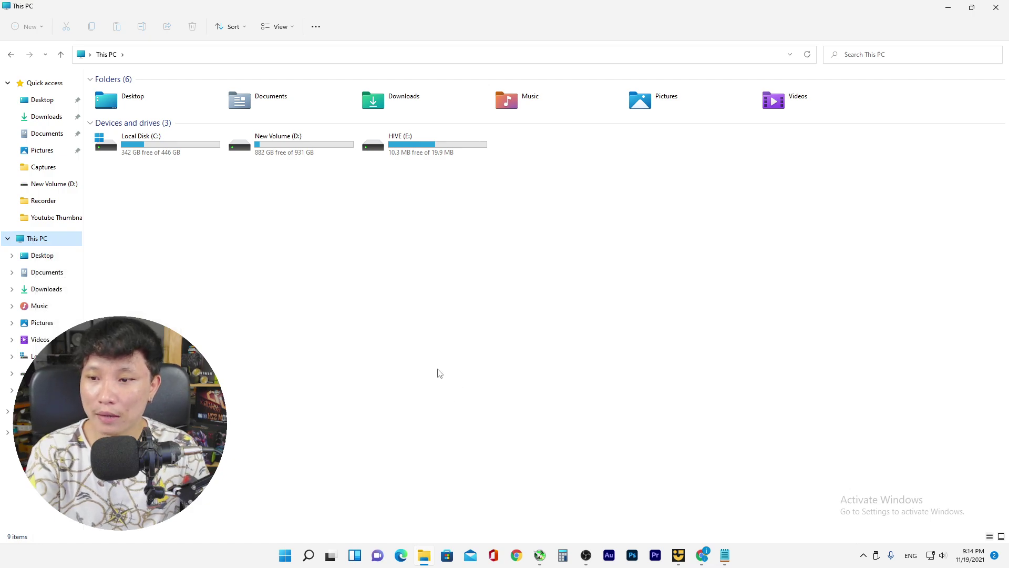
{"action": "right_click", "coordinate": [59, 239]}
{"action": "left_click", "coordinate": [179, 368]}
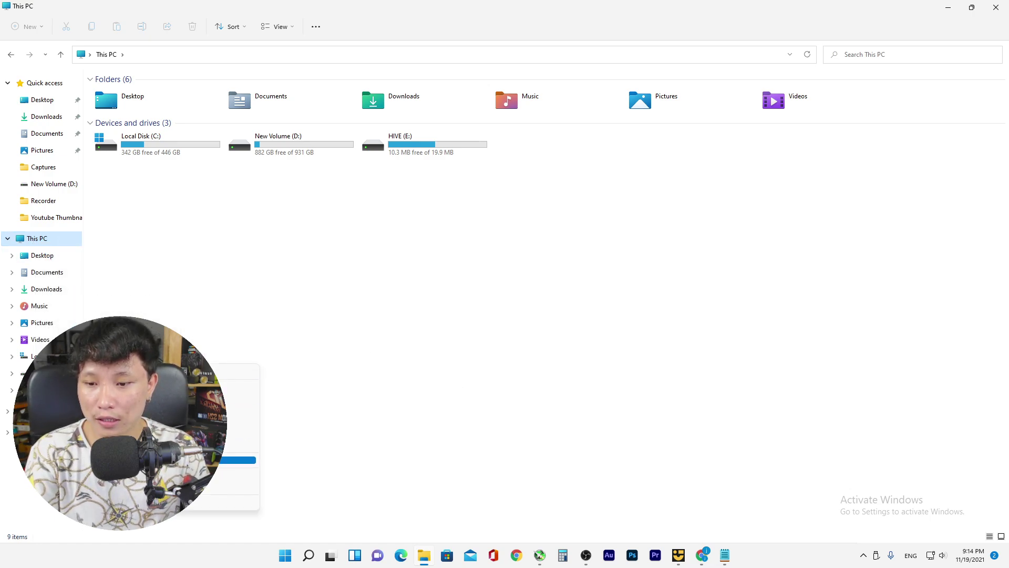
{"action": "left_click", "coordinate": [210, 387]}
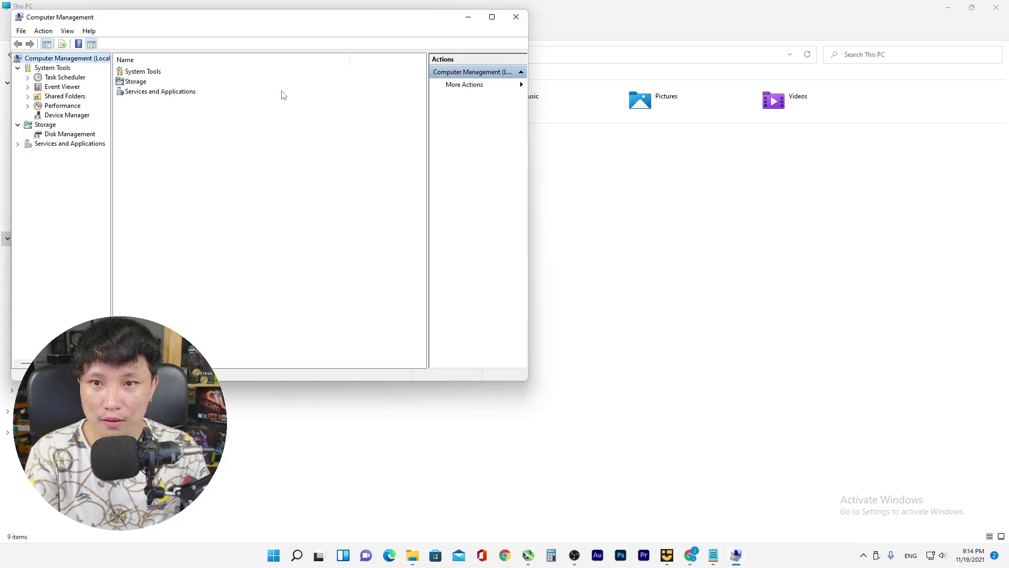
{"action": "left_click_drag", "start_coordinate": [281, 25], "coordinate": [504, 34]}
{"action": "left_click", "coordinate": [305, 144]}
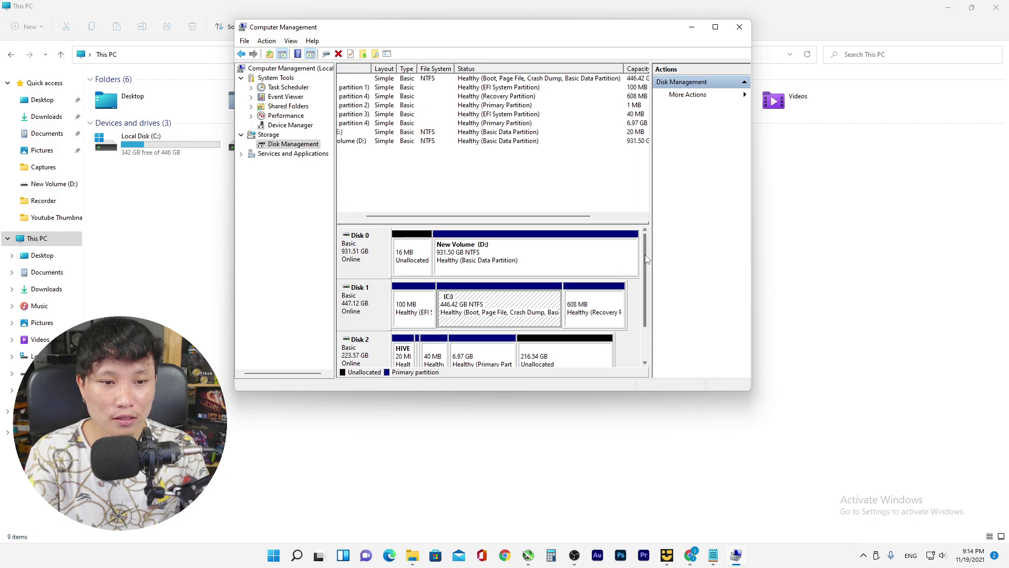
{"action": "left_click_drag", "start_coordinate": [646, 258], "coordinate": [656, 300]}
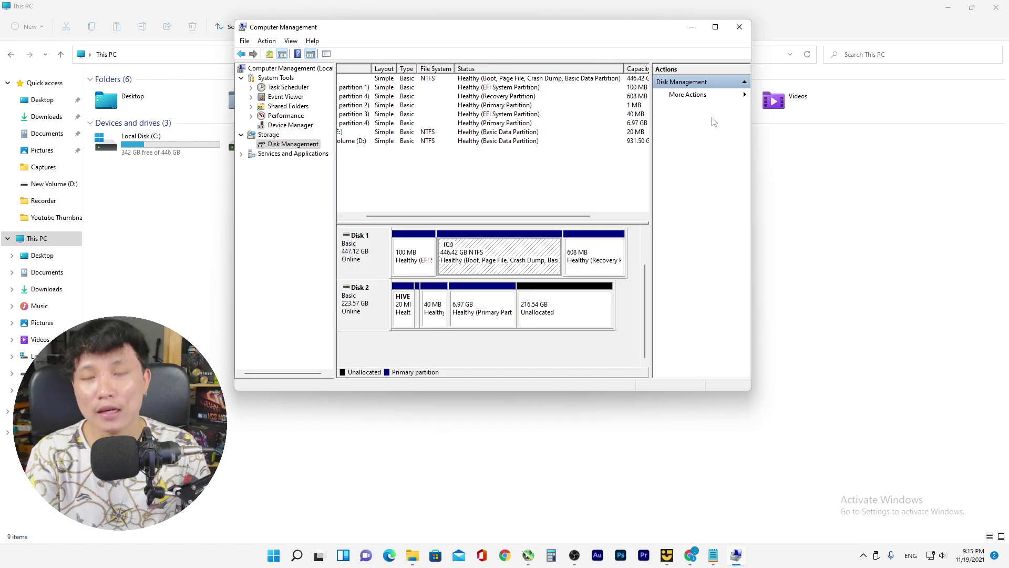
{"action": "left_click", "coordinate": [740, 26]}
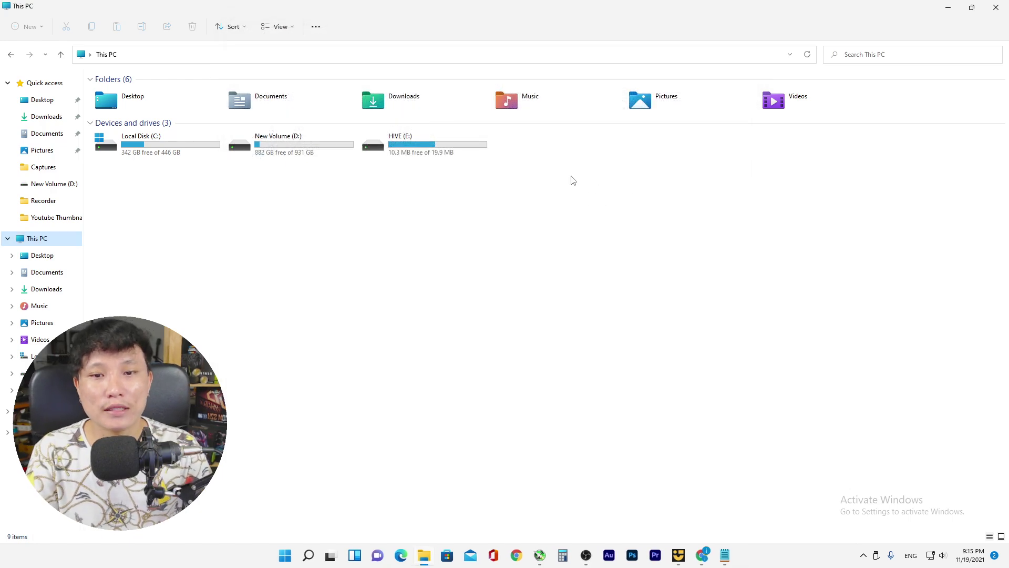
Open the HIVE (E:) drive and cut the rig file from the desktop
{"action": "left_click_drag", "start_coordinate": [591, 17], "coordinate": [753, 23]}
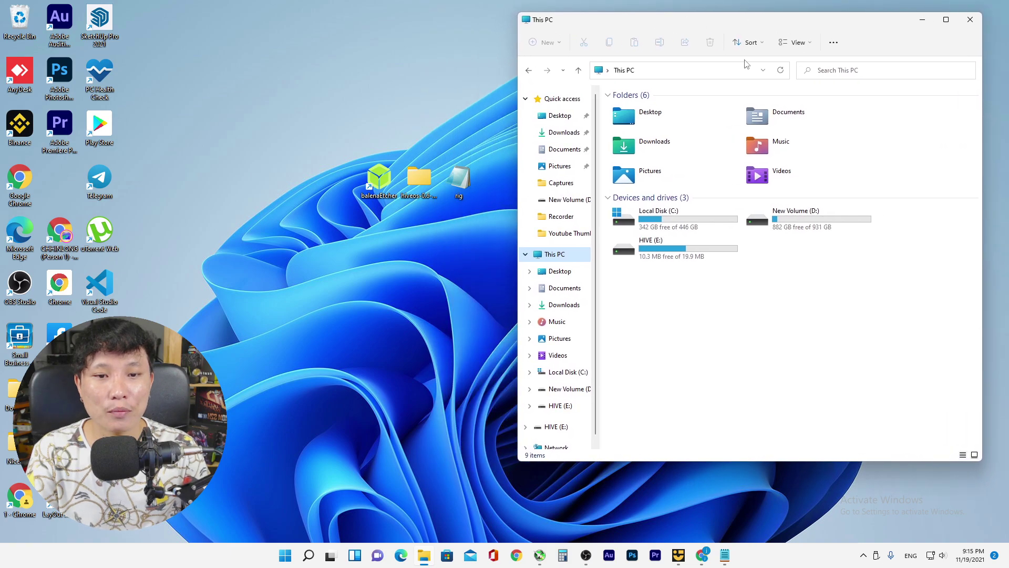
{"action": "double_click", "coordinate": [673, 254]}
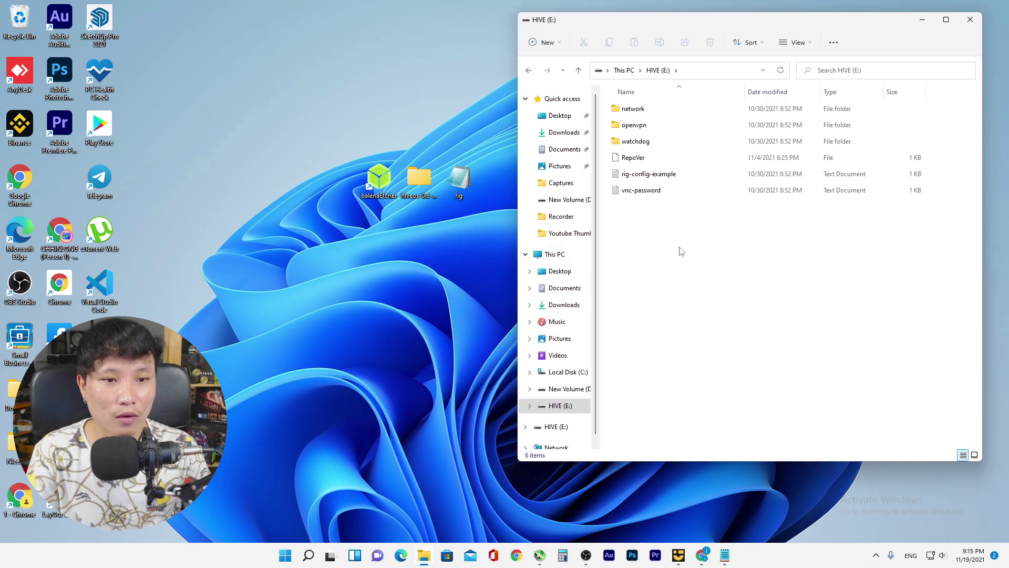
{"action": "right_click", "coordinate": [462, 179]}
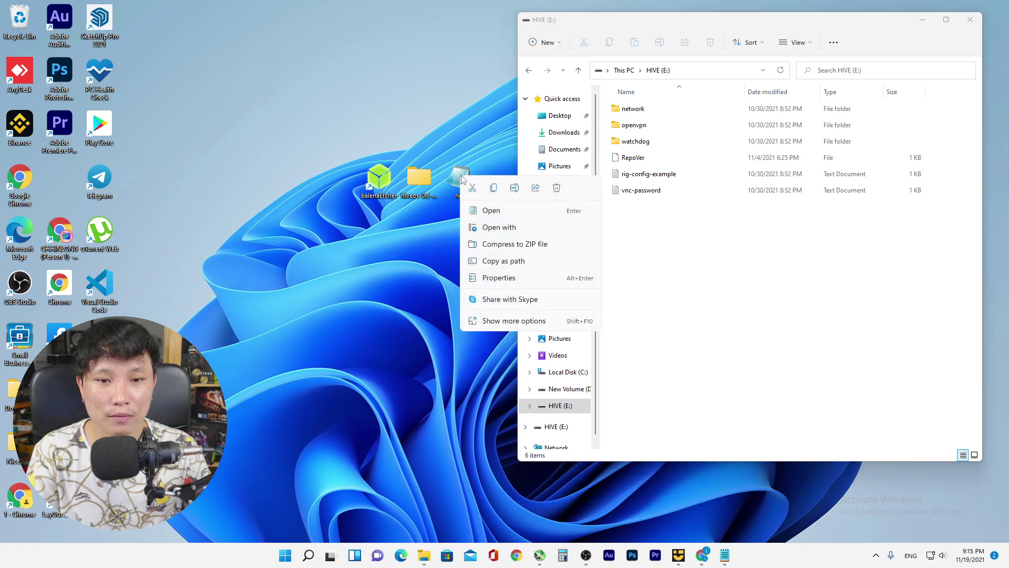
{"action": "left_click", "coordinate": [483, 322]}
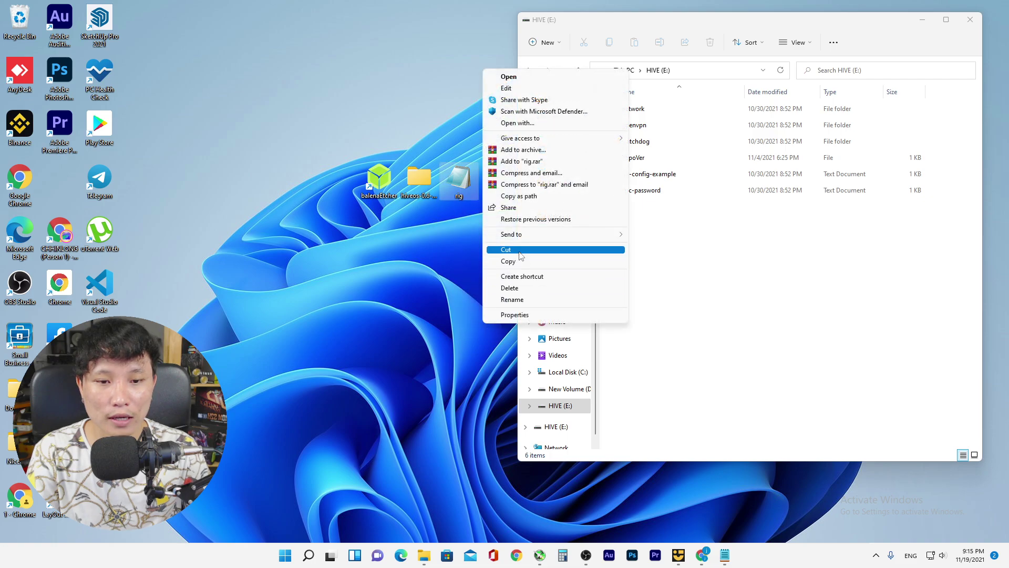
{"action": "left_click", "coordinate": [501, 249]}
{"action": "left_click", "coordinate": [644, 247]}
Paste the rig file into the root of HIVE (E:), then return to This PC
{"action": "right_click", "coordinate": [646, 246]}
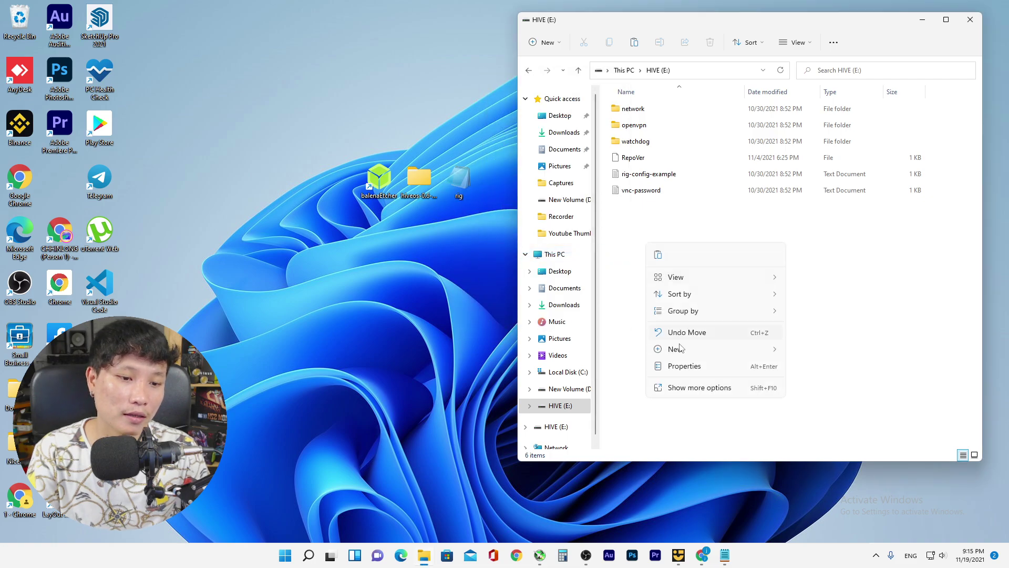
{"action": "left_click", "coordinate": [686, 389]}
{"action": "left_click", "coordinate": [720, 463]}
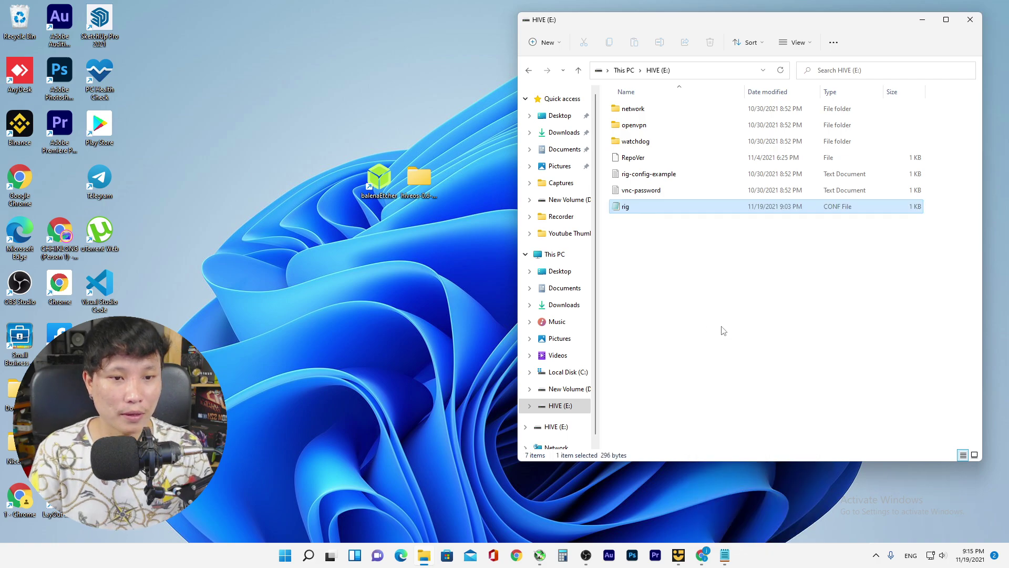
{"action": "left_click", "coordinate": [947, 20]}
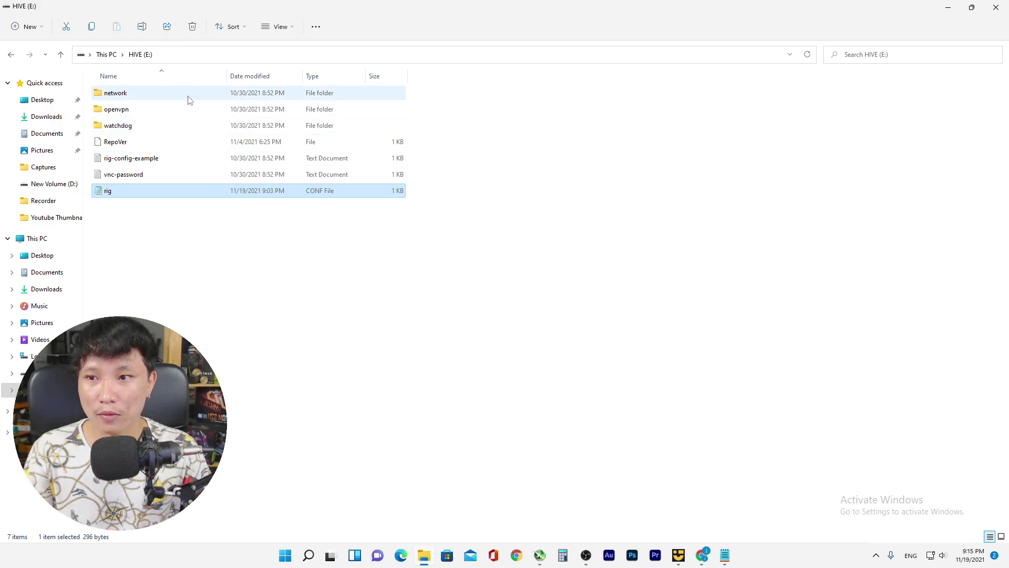
{"action": "left_click", "coordinate": [11, 56]}
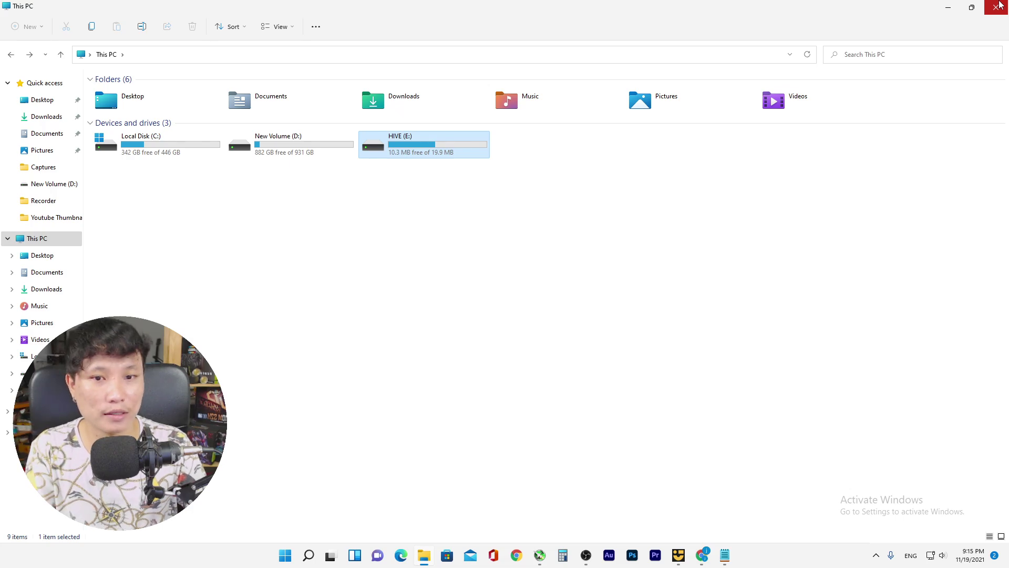
Close File Explorer and bring Chrome's Downloads page back to the front
{"action": "left_click", "coordinate": [999, 5]}
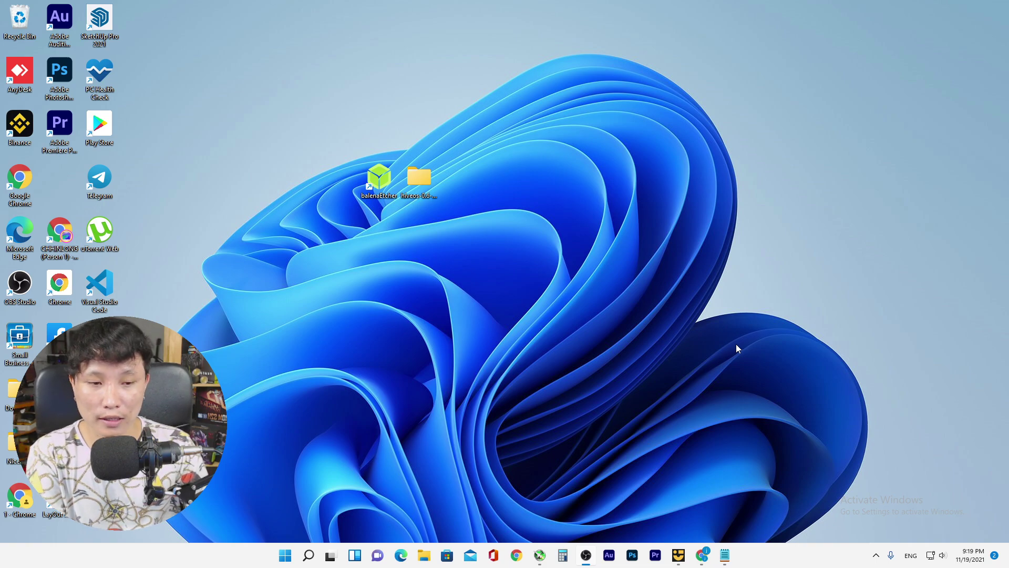
{"action": "left_click", "coordinate": [702, 555]}
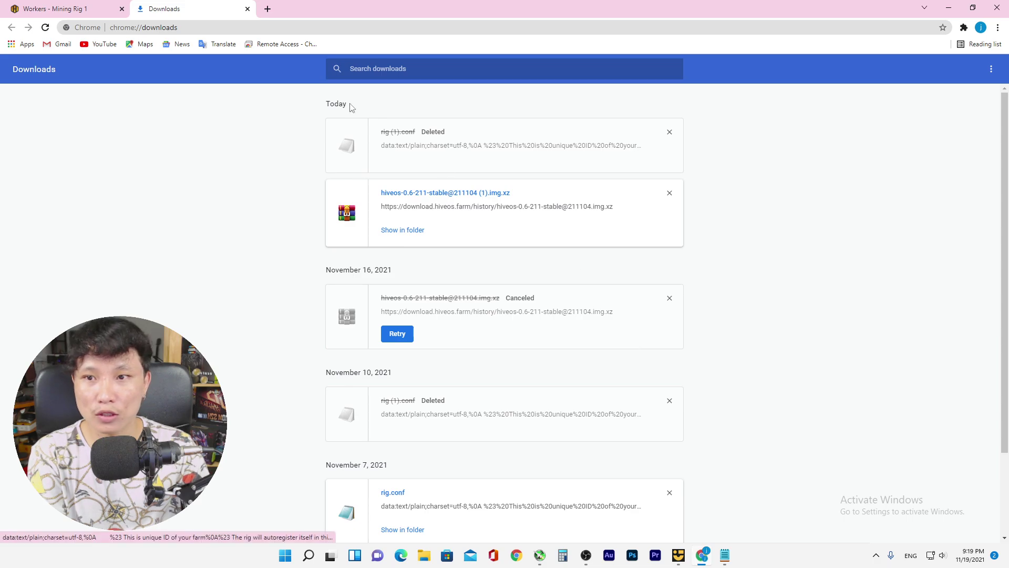
Close the Downloads tab and install guide, then reload the Hive OS workers page
{"action": "left_click", "coordinate": [247, 9]}
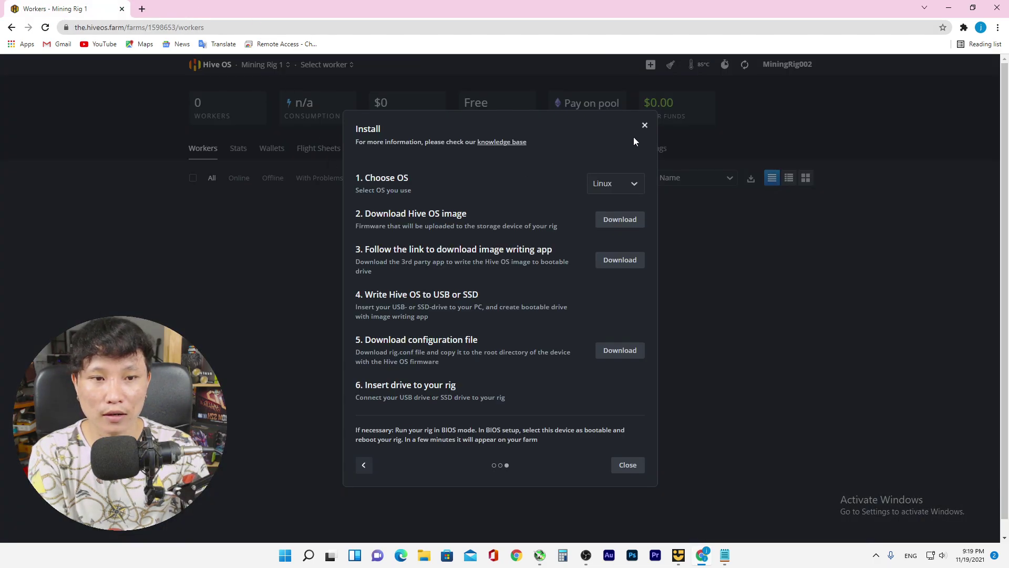
{"action": "left_click", "coordinate": [644, 124]}
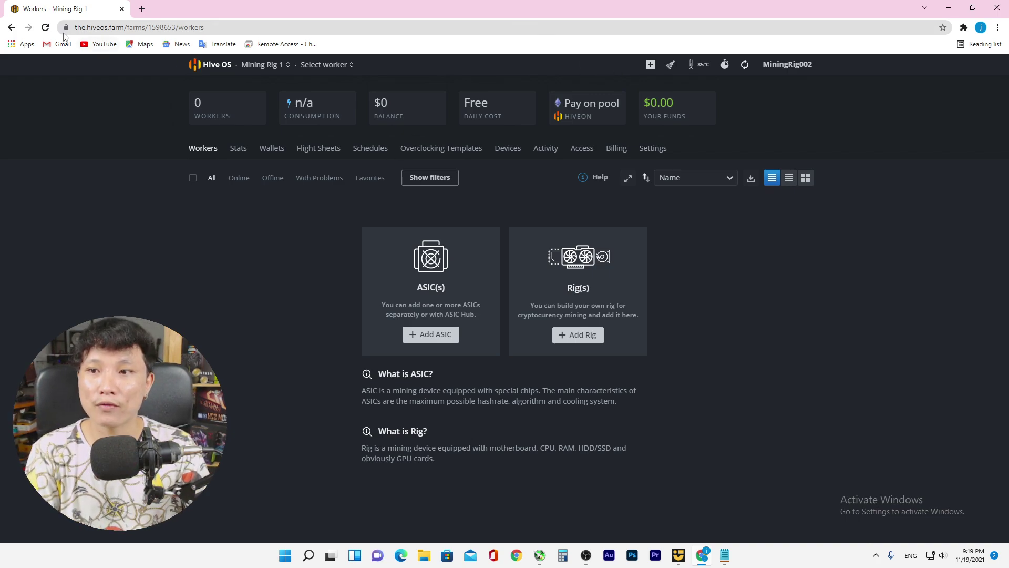
{"action": "left_click", "coordinate": [47, 28]}
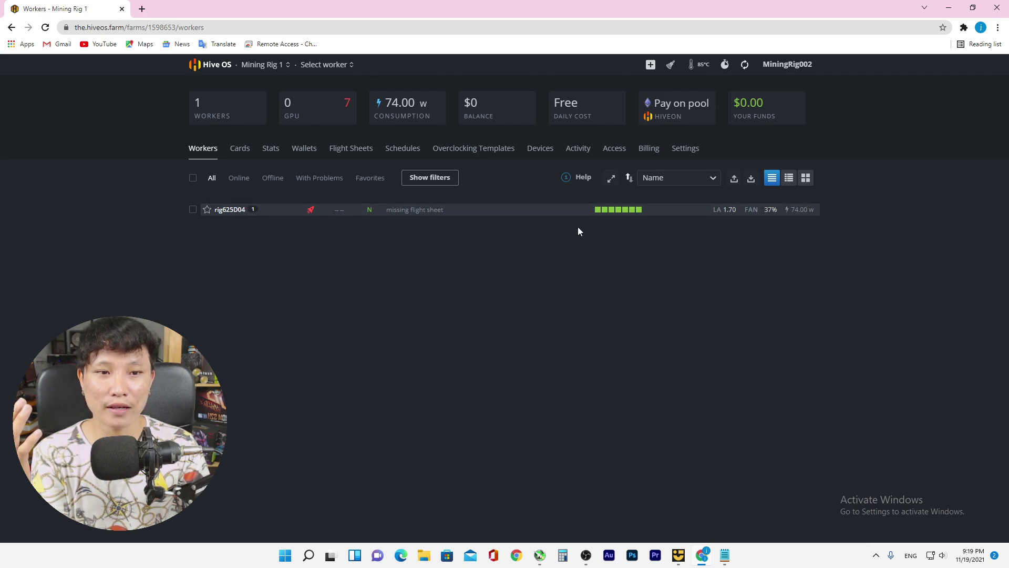
Select worker rig625D04 and open its Settings tab
{"action": "left_click", "coordinate": [313, 65]}
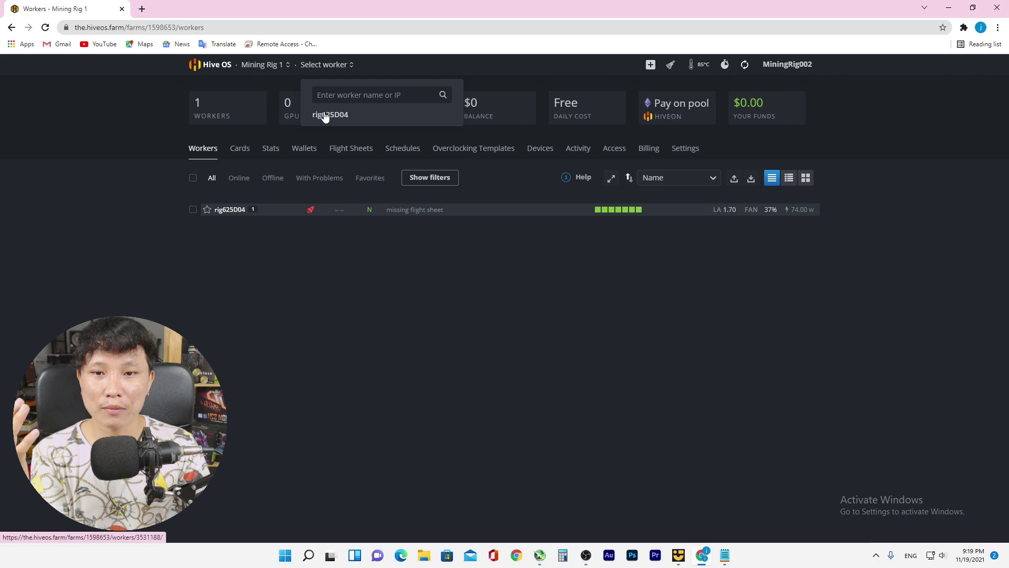
{"action": "left_click", "coordinate": [325, 115]}
{"action": "left_click", "coordinate": [313, 66]}
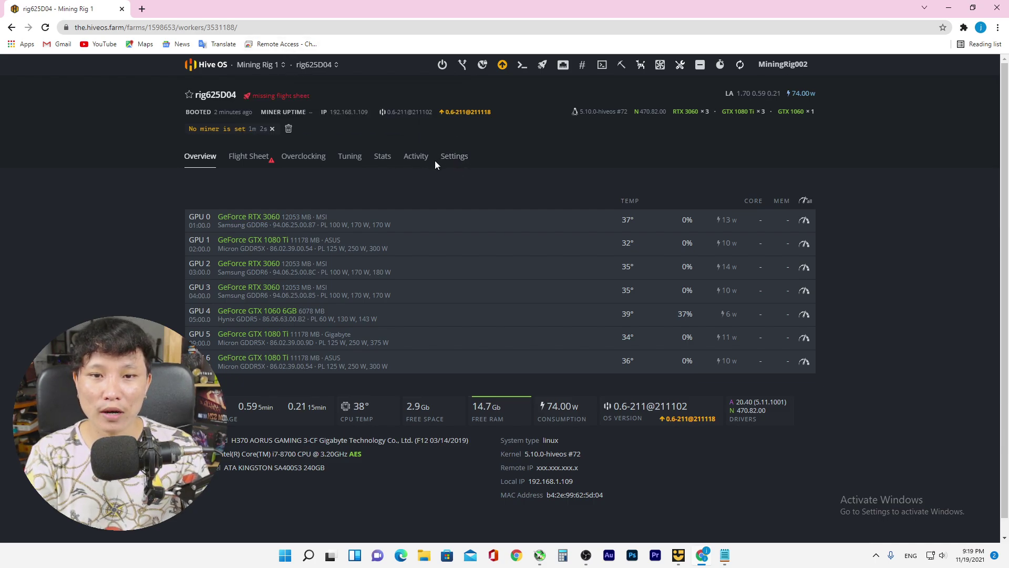
{"action": "left_click", "coordinate": [453, 158]}
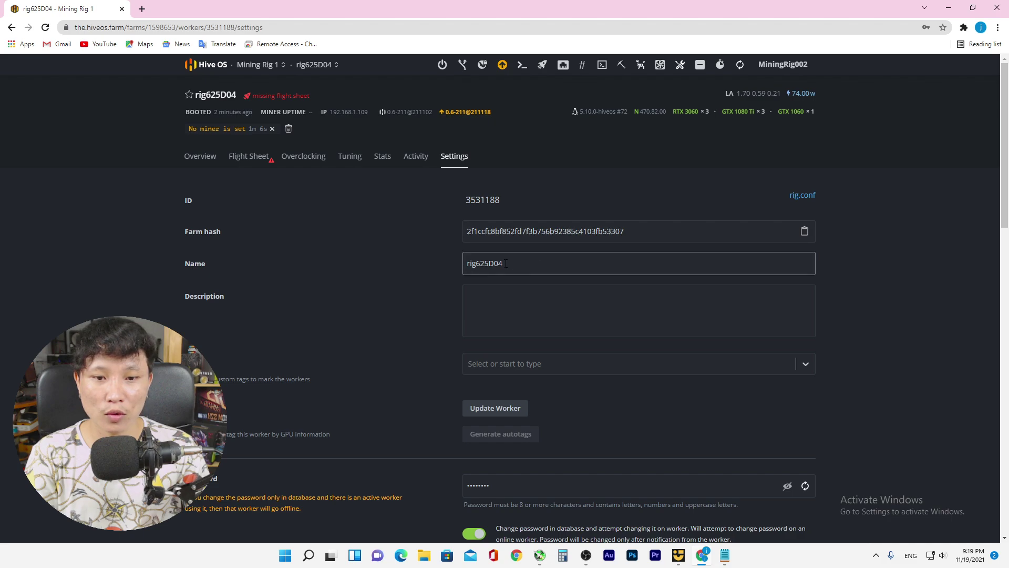
Replace the worker name rig625D04 with 'Mining Rig'
{"action": "double_click", "coordinate": [520, 263]}
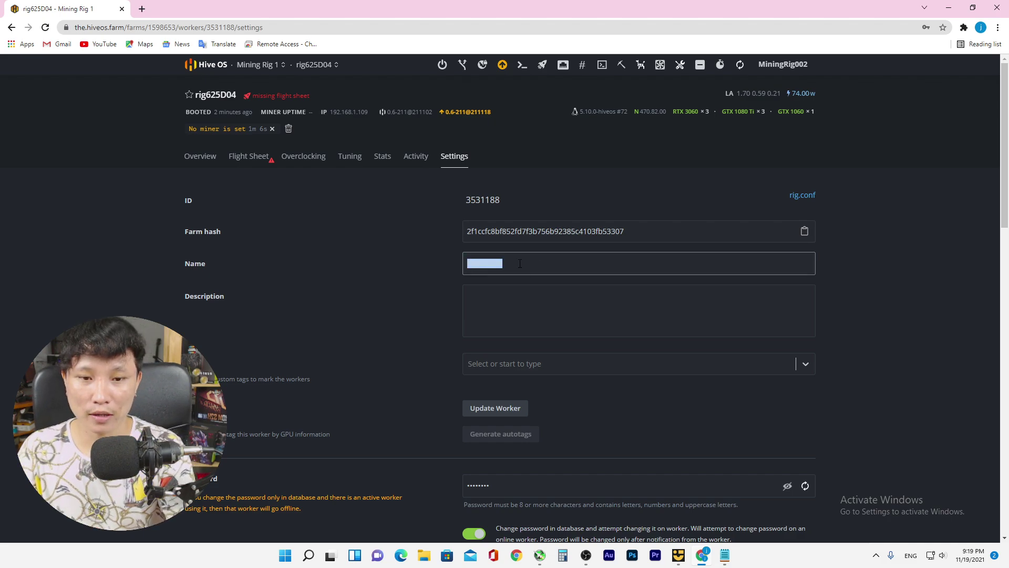
{"action": "key", "text": "BackSpace"}
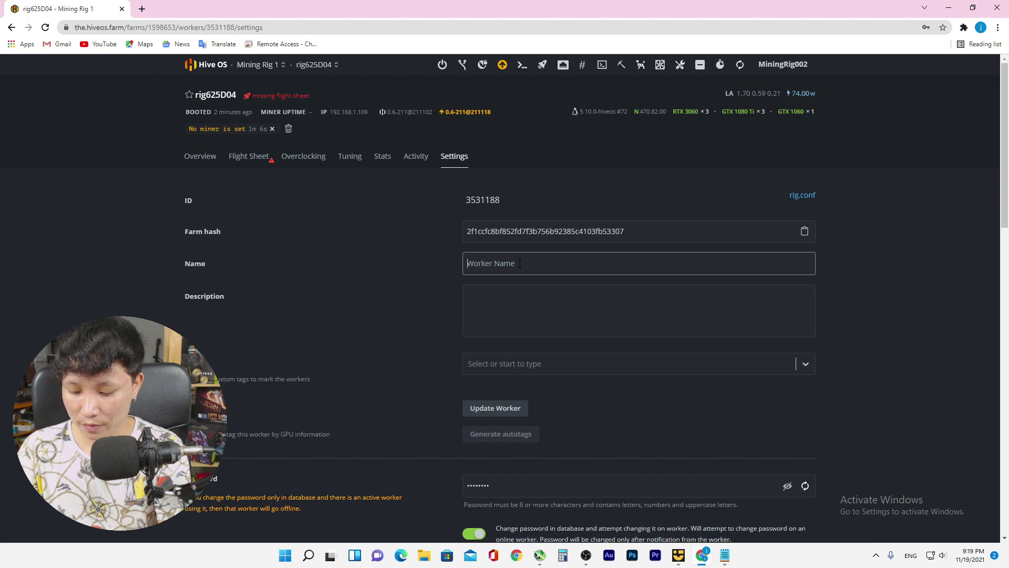
{"action": "type", "text": "Min"}
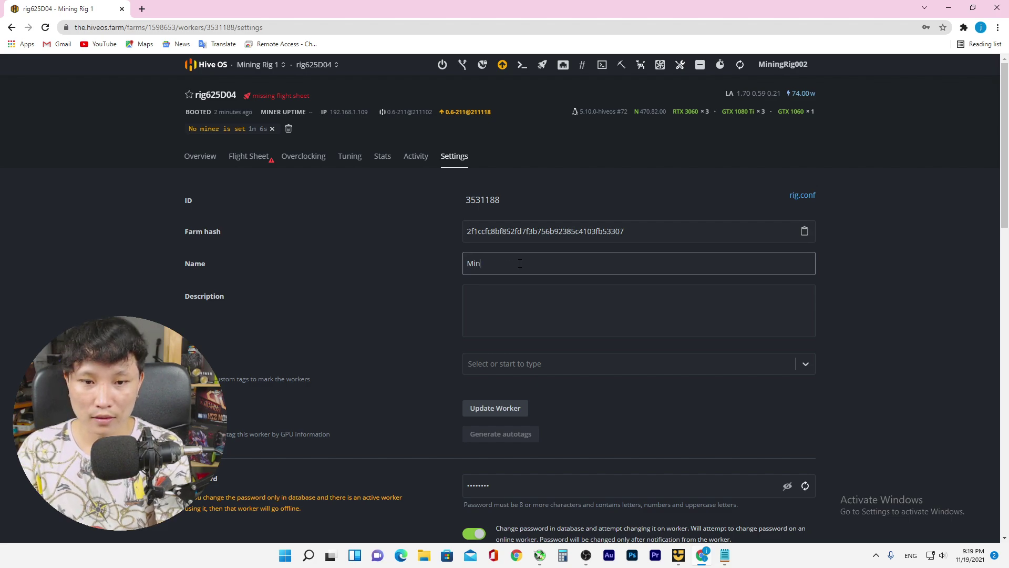
{"action": "type", "text": "ing"}
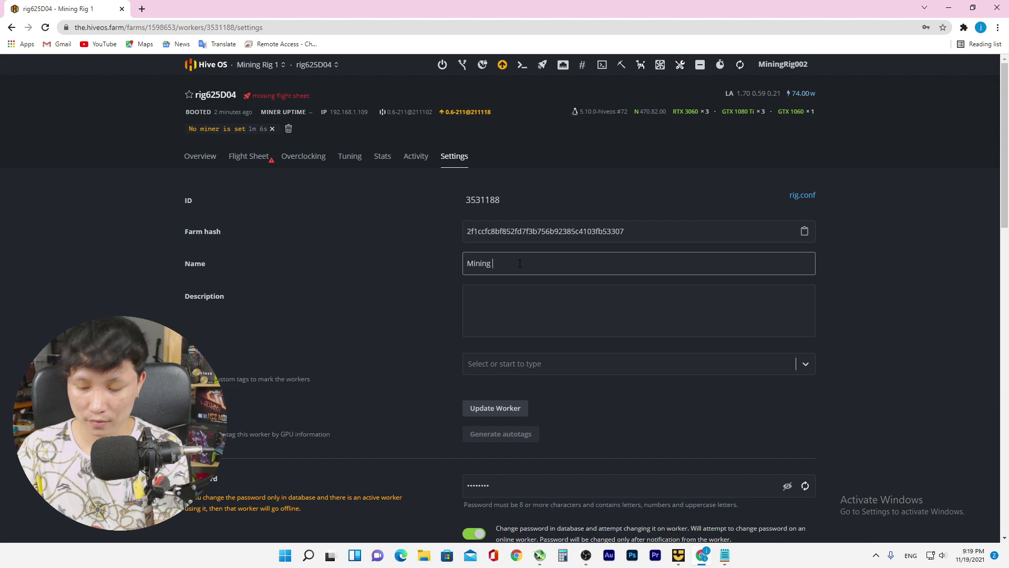
{"action": "type", "text": " Rig"}
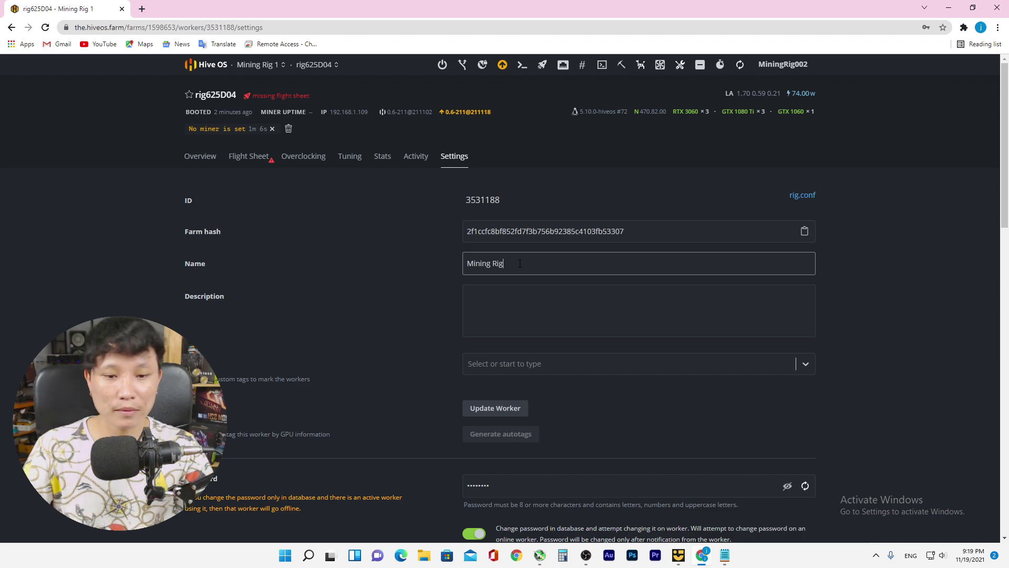
Review the worker settings including the advanced section, then switch to the Overview tab
{"action": "scroll", "coordinate": [829, 343], "scroll_direction": "down", "scroll_amount": 10}
{"action": "scroll", "coordinate": [685, 471], "scroll_direction": "down", "scroll_amount": 6}
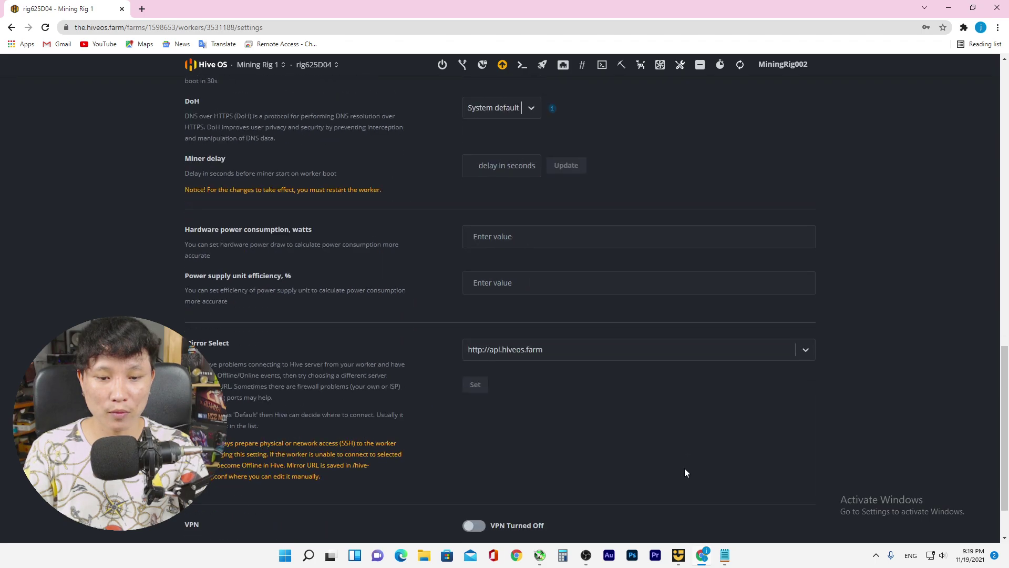
{"action": "scroll", "coordinate": [684, 471], "scroll_direction": "up", "scroll_amount": 2}
{"action": "scroll", "coordinate": [685, 468], "scroll_direction": "up", "scroll_amount": 12}
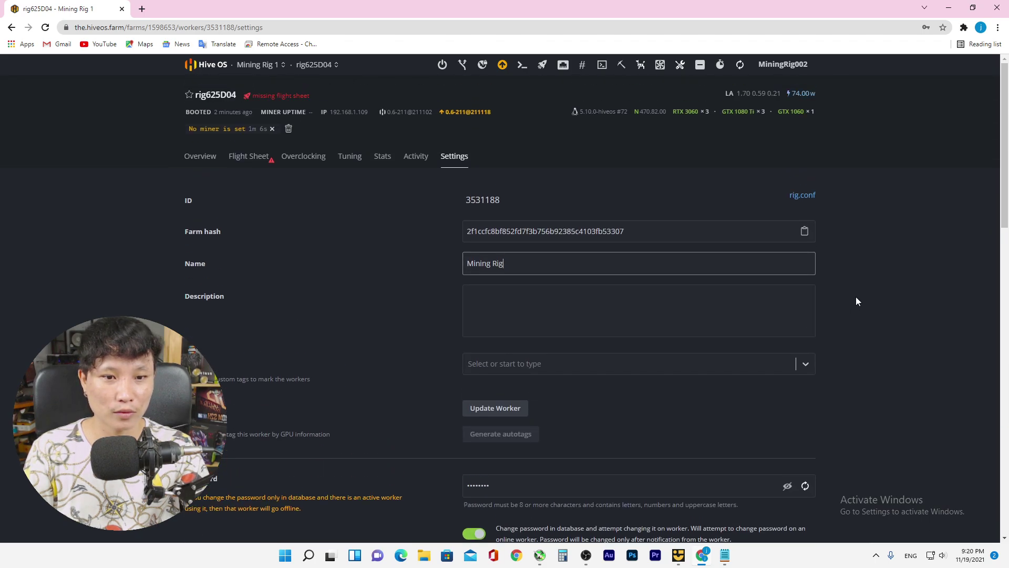
{"action": "scroll", "coordinate": [856, 298], "scroll_direction": "down", "scroll_amount": 12}
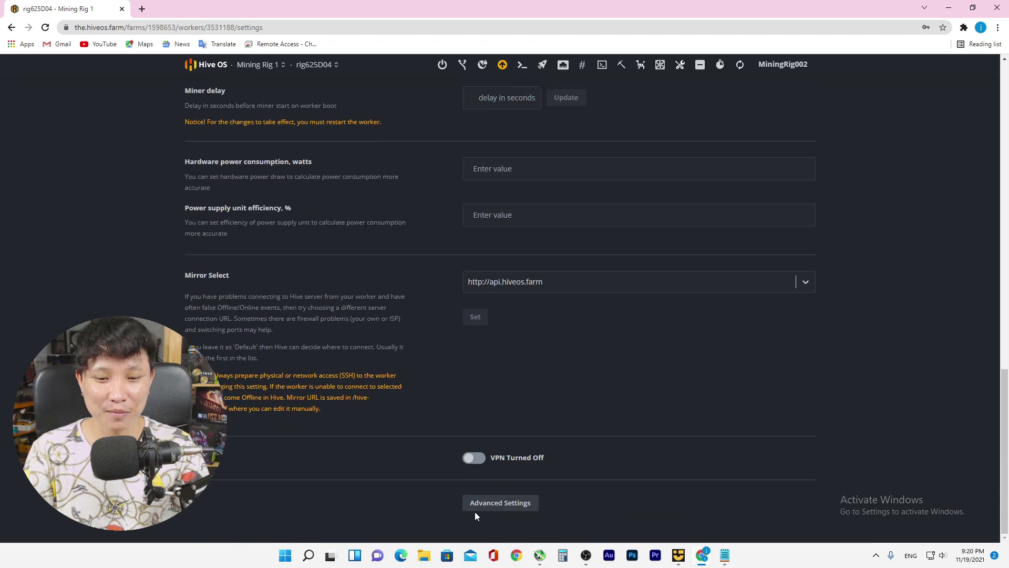
{"action": "left_click", "coordinate": [476, 507]}
{"action": "scroll", "coordinate": [733, 375], "scroll_direction": "down", "scroll_amount": 2}
{"action": "scroll", "coordinate": [735, 372], "scroll_direction": "up", "scroll_amount": 5}
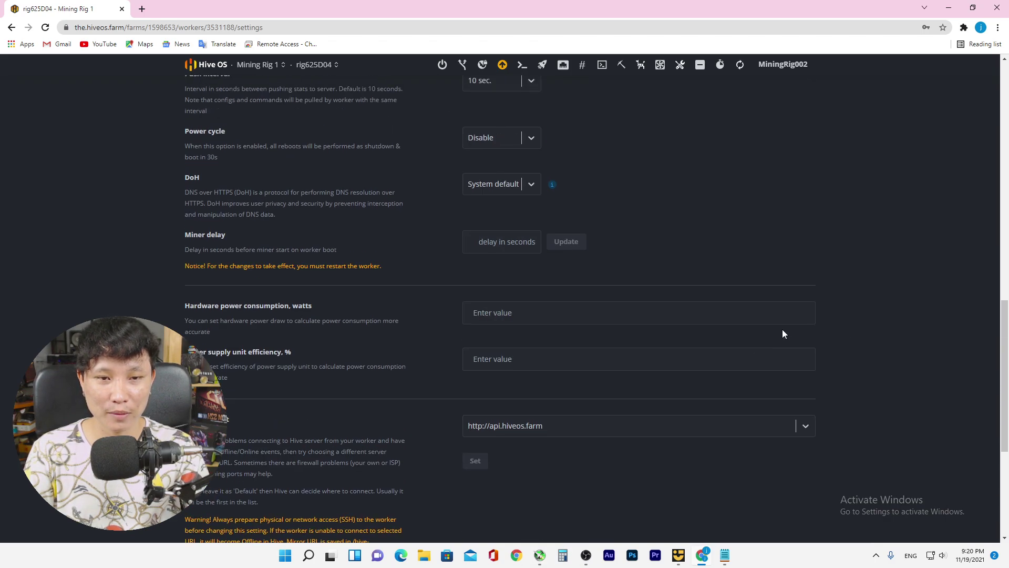
{"action": "scroll", "coordinate": [782, 331], "scroll_direction": "up", "scroll_amount": 8}
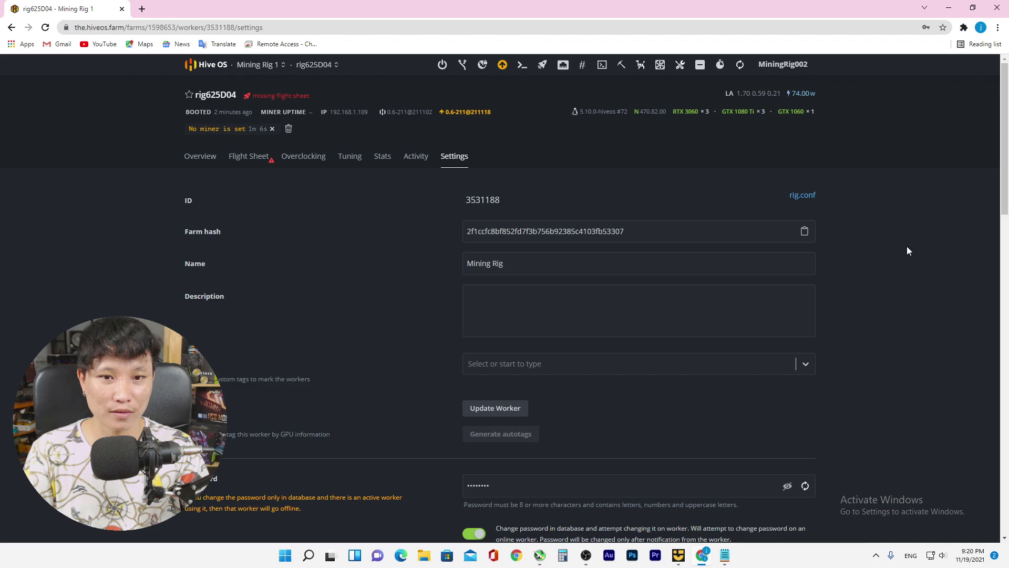
{"action": "left_click", "coordinate": [194, 158]}
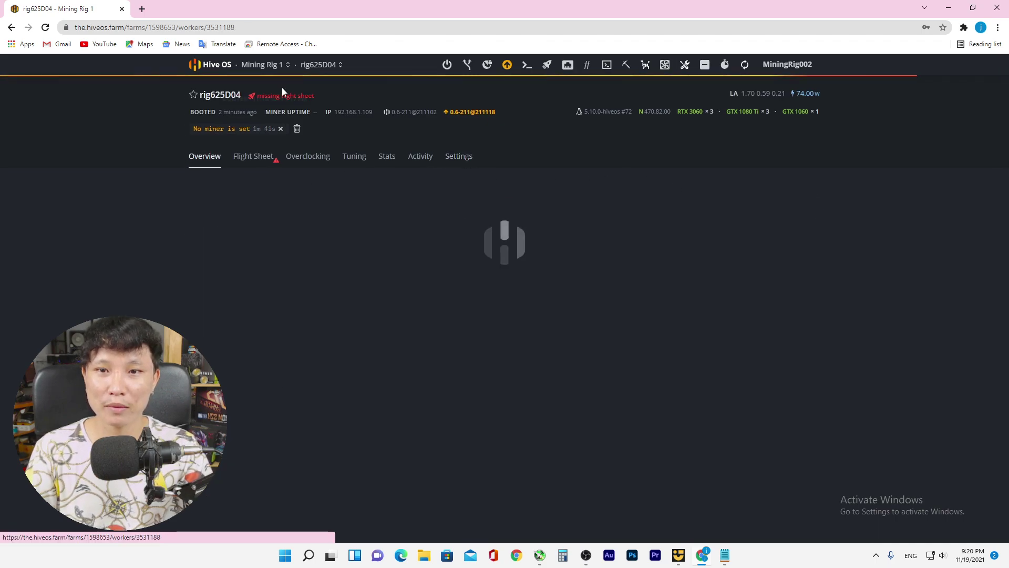
Reopen rig625D04's Settings, clear the Name field and type 'Mining R', then review settings
{"action": "left_click", "coordinate": [305, 65]}
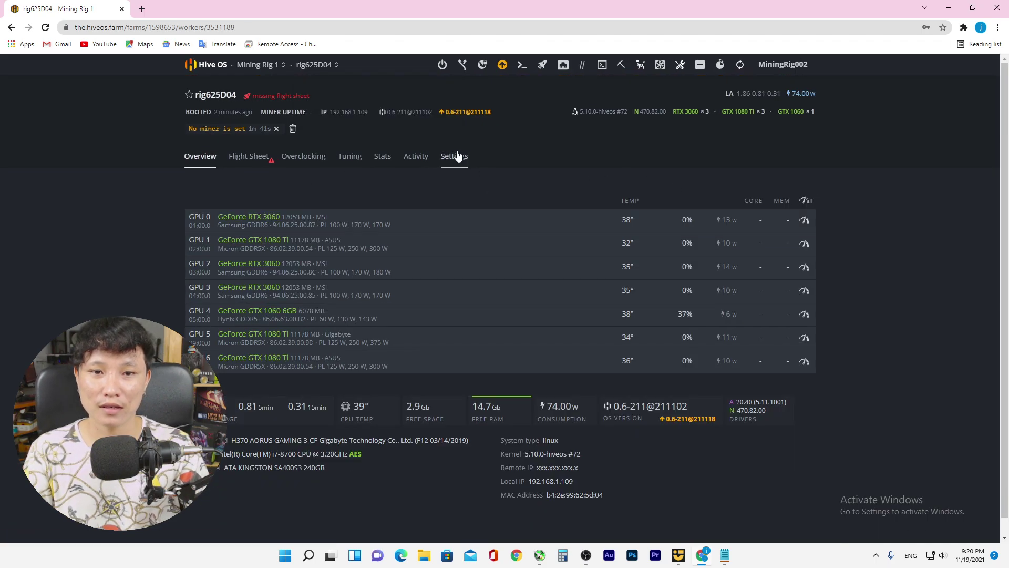
{"action": "left_click", "coordinate": [458, 156]}
{"action": "left_click", "coordinate": [543, 265]}
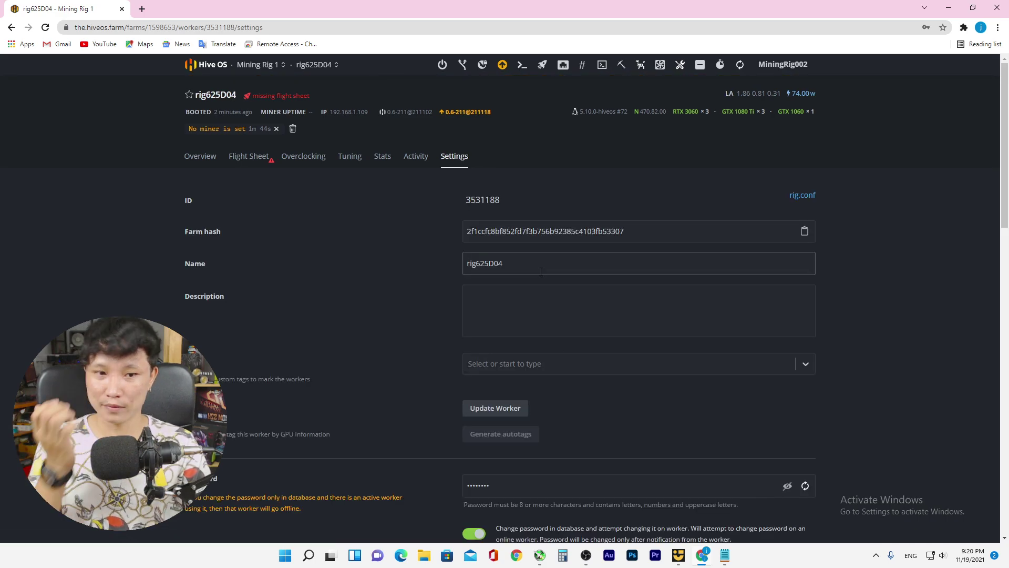
{"action": "key", "text": "BackSpace"}
{"action": "key", "text": "BackSpace"}
{"action": "key", "text": "BackSpace"}
{"action": "key", "text": "BackSpace"}
{"action": "key", "text": "BackSpace"}
{"action": "key", "text": "BackSpace"}
{"action": "key", "text": "BackSpace"}
{"action": "key", "text": "BackSpace"}
{"action": "key", "text": "BackSpace"}
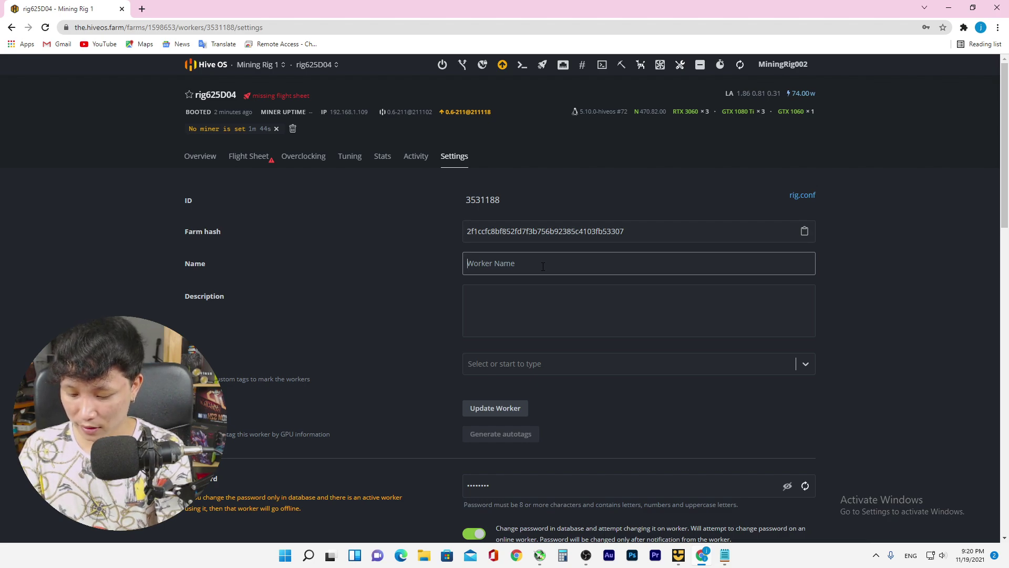
{"action": "type", "text": "Minin"}
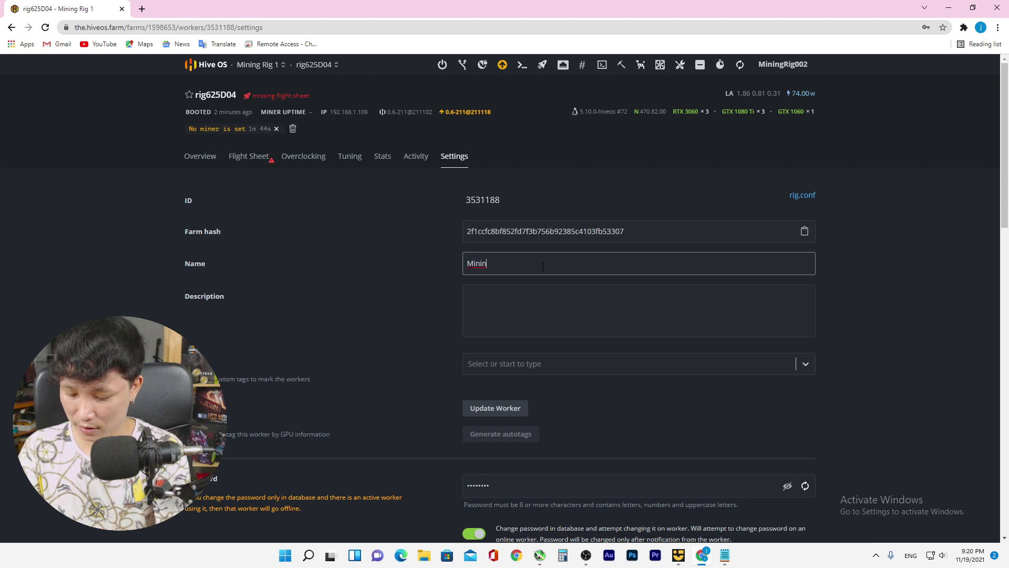
{"action": "type", "text": "g Rig 1"}
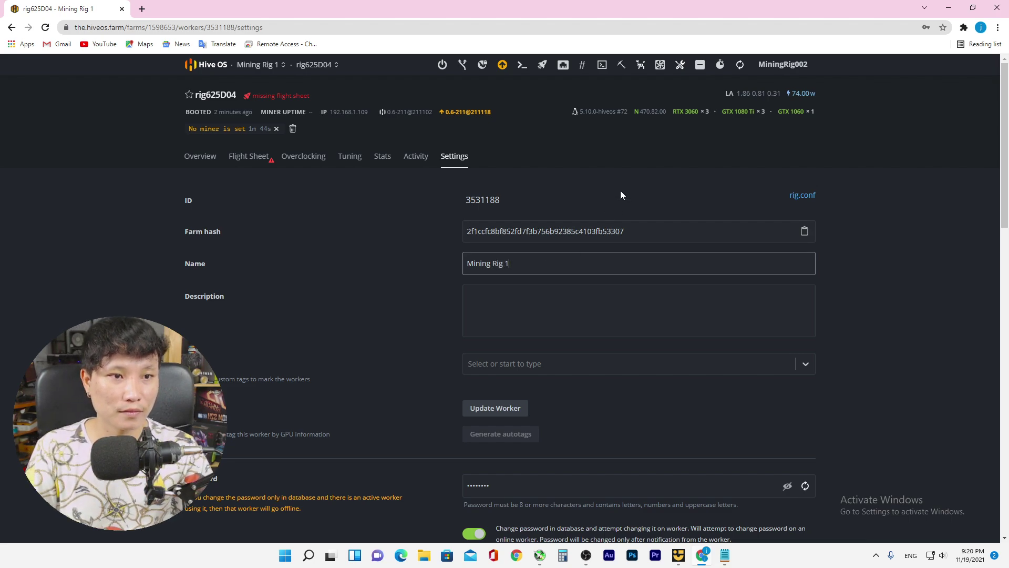
{"action": "scroll", "coordinate": [835, 273], "scroll_direction": "down", "scroll_amount": 7}
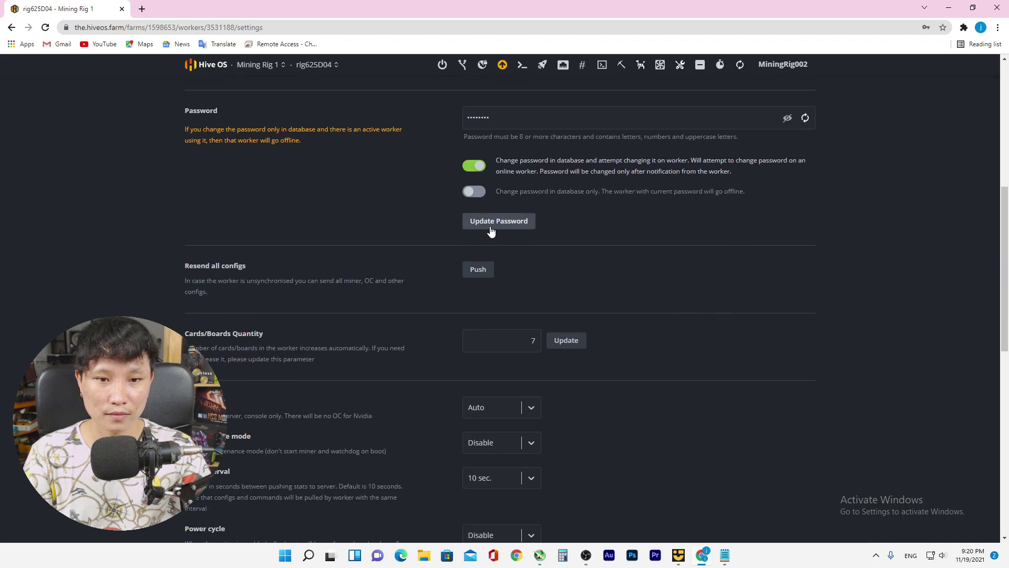
{"action": "scroll", "coordinate": [751, 324], "scroll_direction": "down", "scroll_amount": 10}
{"action": "scroll", "coordinate": [740, 345], "scroll_direction": "down", "scroll_amount": 2}
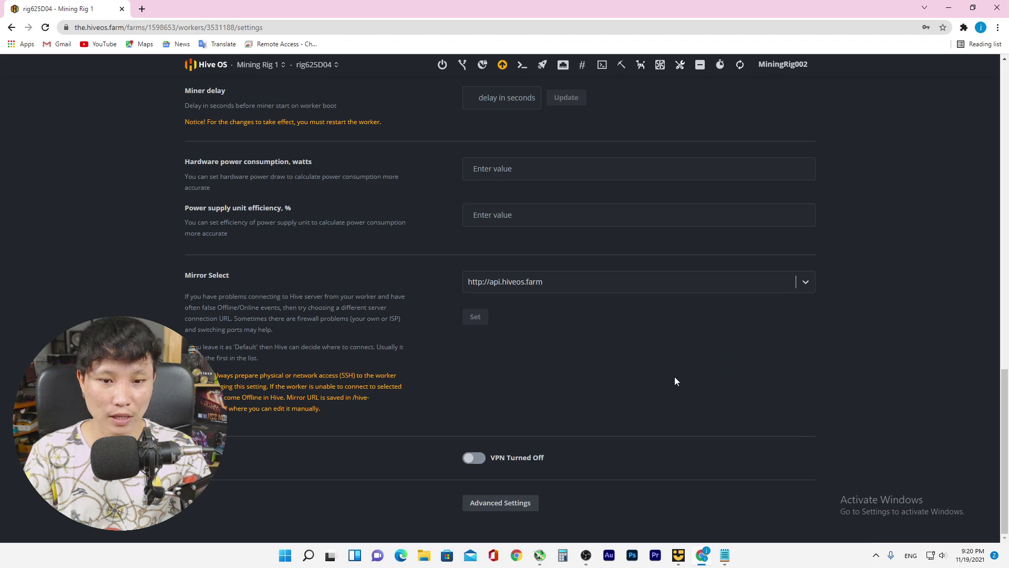
{"action": "scroll", "coordinate": [675, 382], "scroll_direction": "up", "scroll_amount": 3}
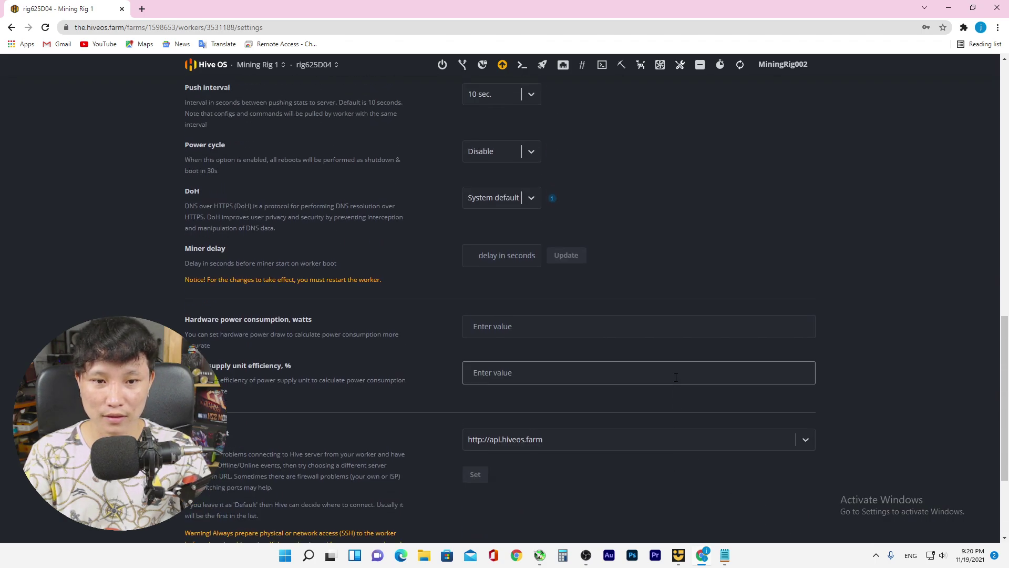
{"action": "scroll", "coordinate": [676, 376], "scroll_direction": "up", "scroll_amount": 9}
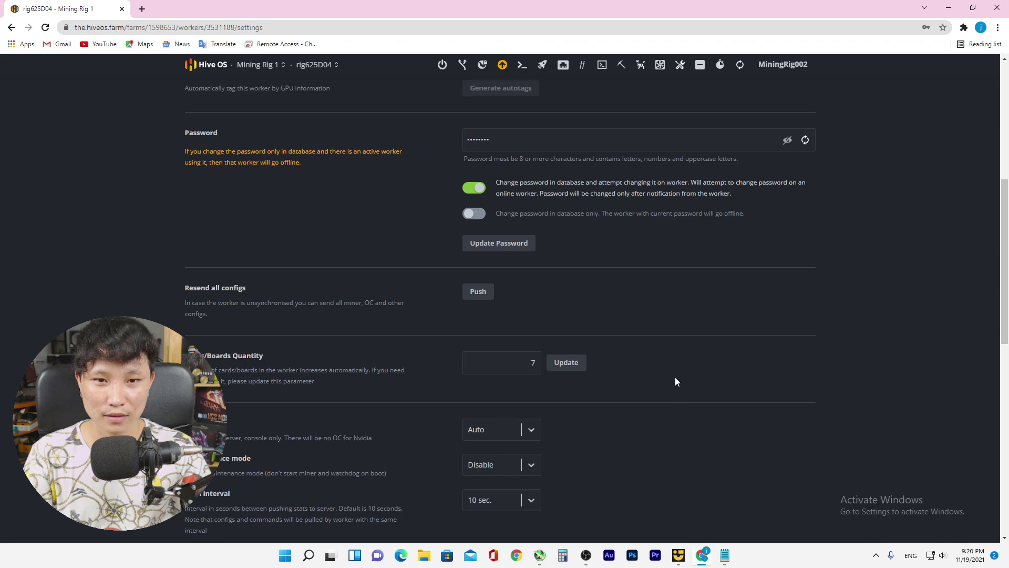
{"action": "scroll", "coordinate": [675, 378], "scroll_direction": "up", "scroll_amount": 5}
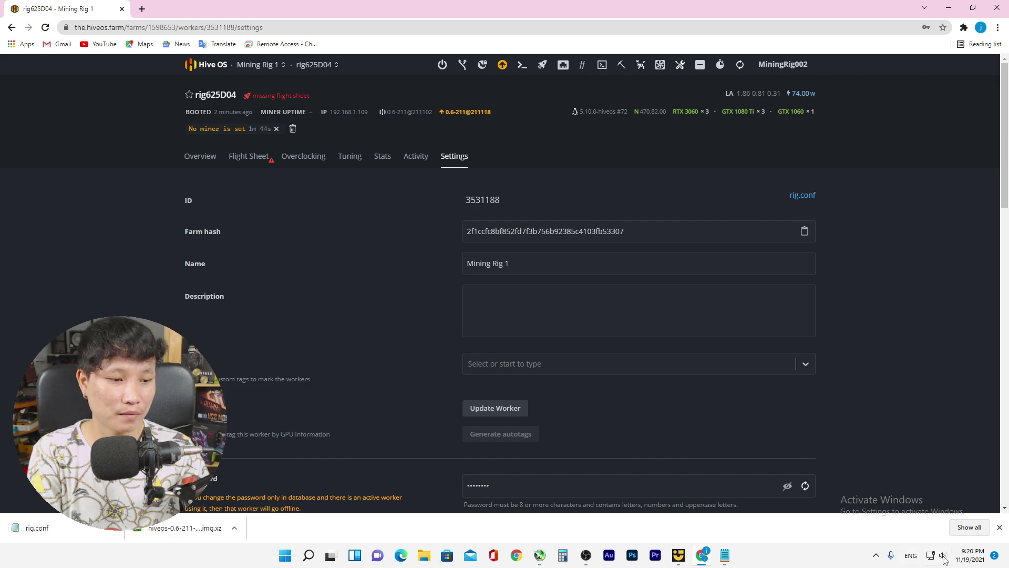
Dismiss the download bar and return to editing the worker's Name field
{"action": "left_click", "coordinate": [1000, 527]}
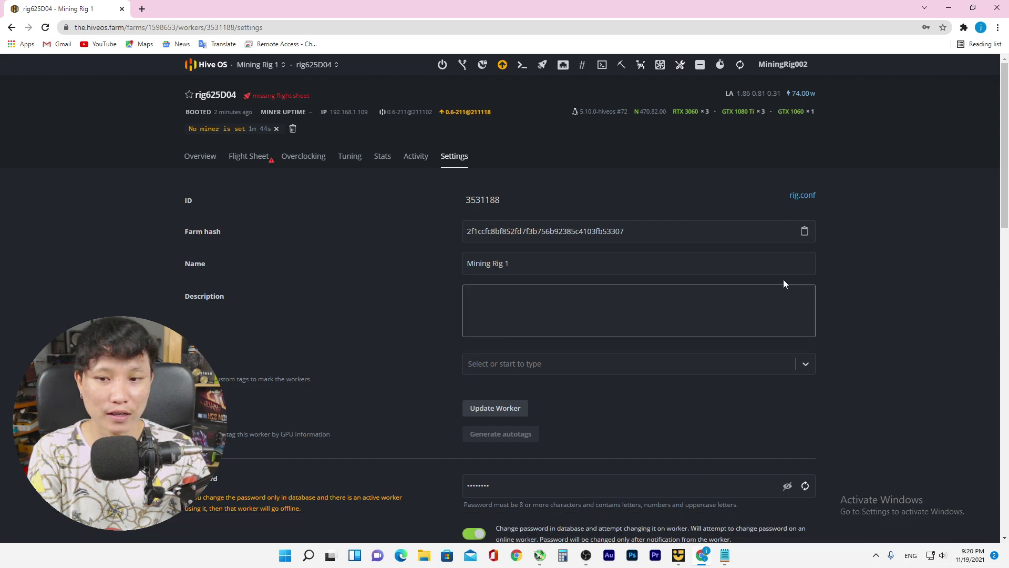
{"action": "left_click", "coordinate": [316, 64]}
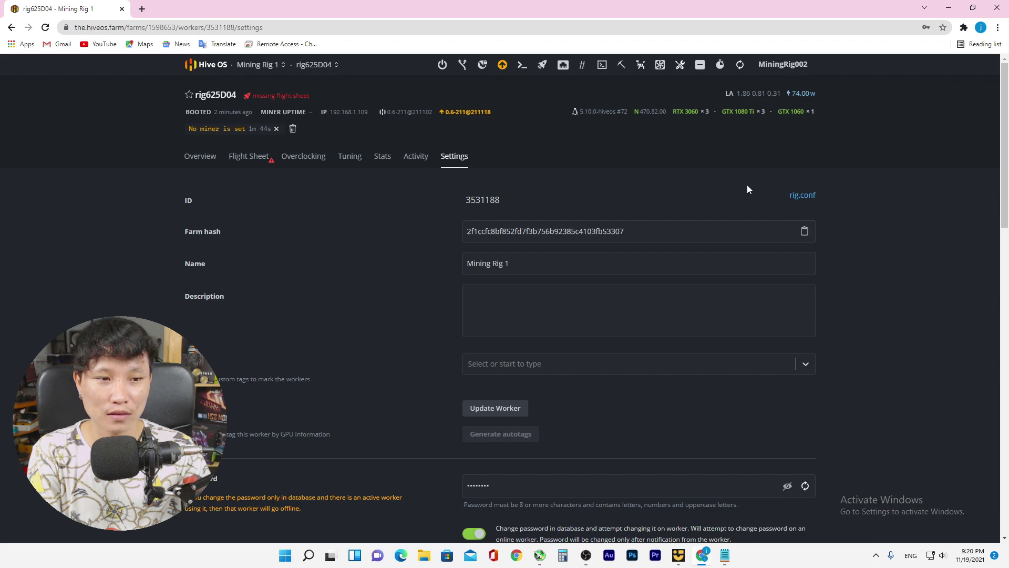
{"action": "scroll", "coordinate": [778, 205], "scroll_direction": "down", "scroll_amount": 4}
{"action": "scroll", "coordinate": [818, 234], "scroll_direction": "up", "scroll_amount": 4}
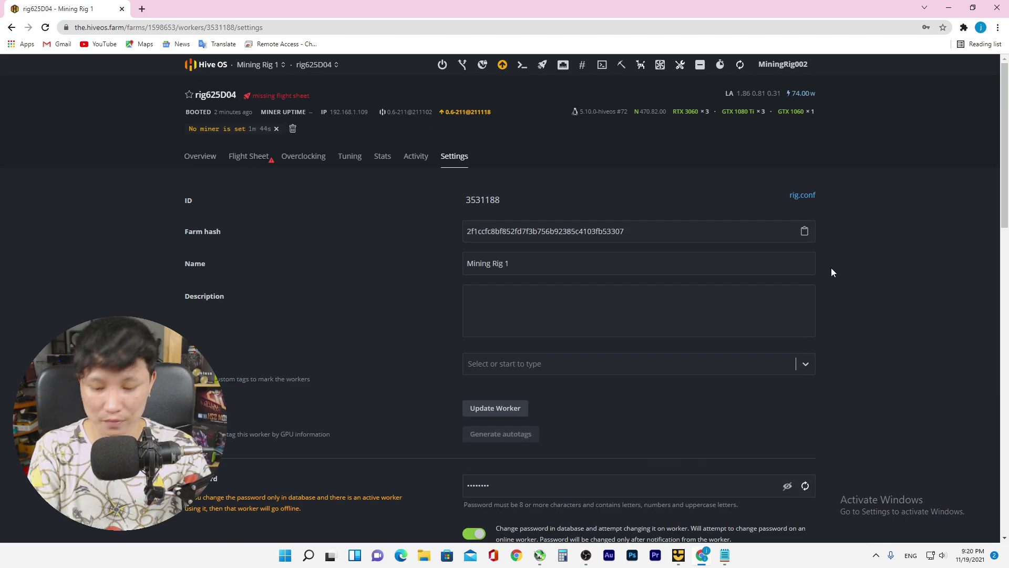
{"action": "left_click", "coordinate": [590, 264]}
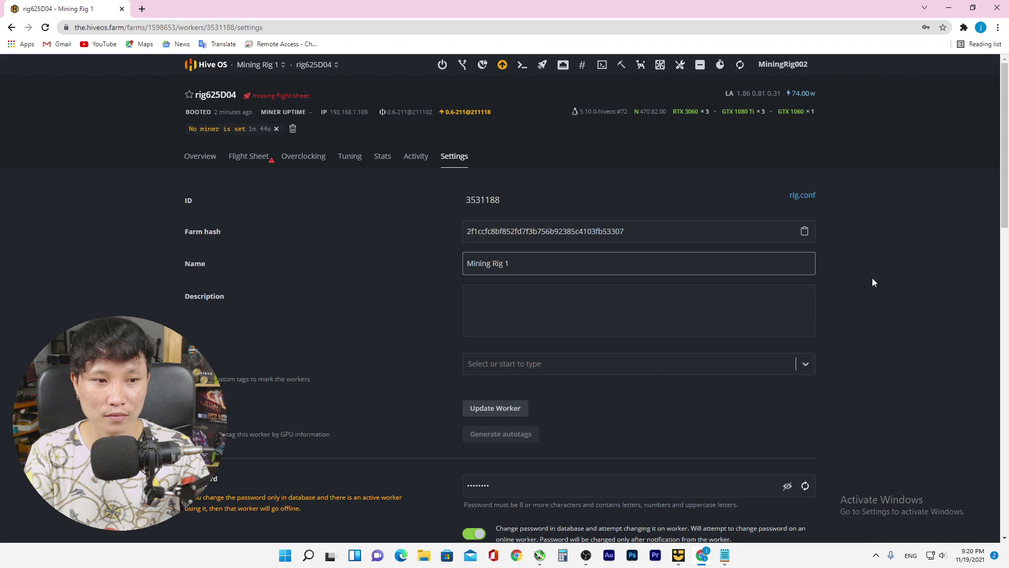
Look through the worker settings, then return to rig625D04's Overview of GPUs
{"action": "scroll", "coordinate": [878, 310], "scroll_direction": "down", "scroll_amount": 4}
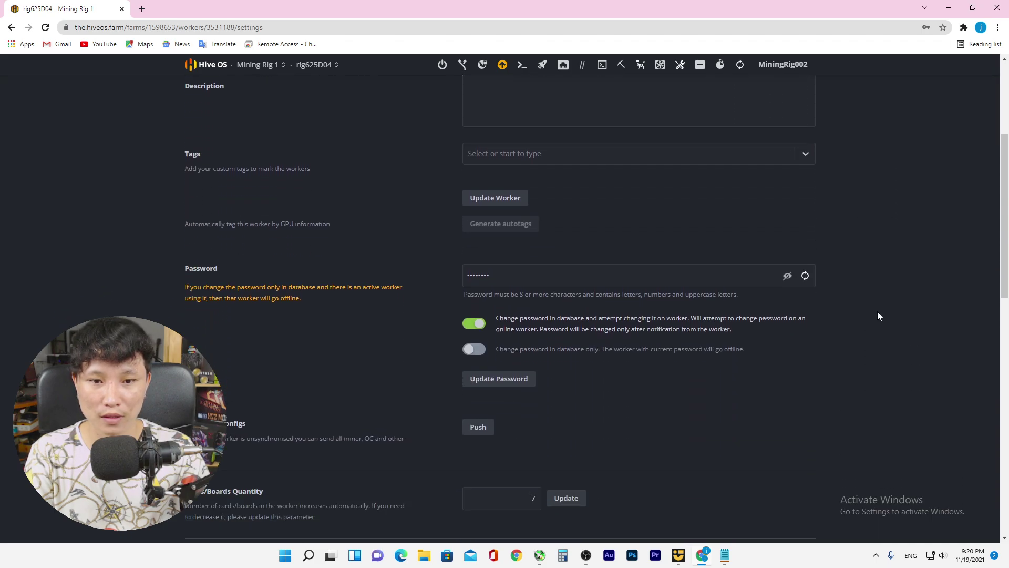
{"action": "scroll", "coordinate": [842, 315], "scroll_direction": "down", "scroll_amount": 4}
{"action": "scroll", "coordinate": [738, 284], "scroll_direction": "down", "scroll_amount": 4}
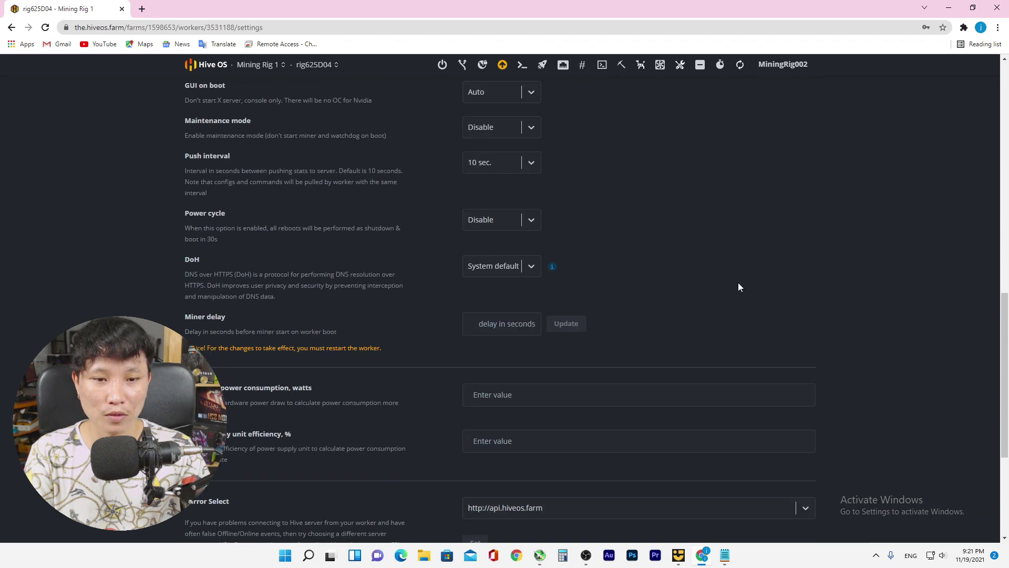
{"action": "scroll", "coordinate": [738, 287], "scroll_direction": "down", "scroll_amount": 4}
{"action": "scroll", "coordinate": [736, 288], "scroll_direction": "down", "scroll_amount": 1}
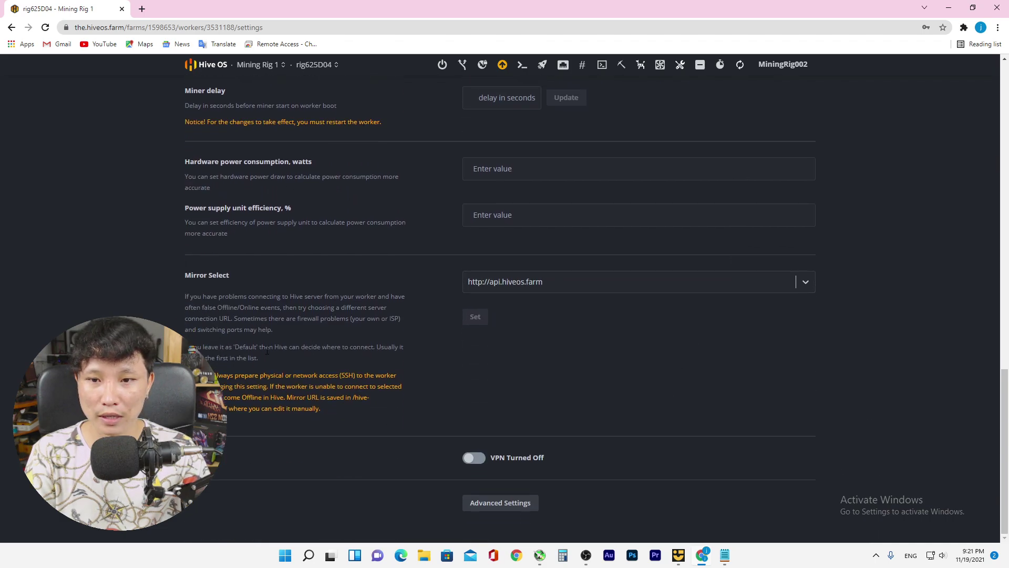
{"action": "scroll", "coordinate": [267, 349], "scroll_direction": "up", "scroll_amount": 15}
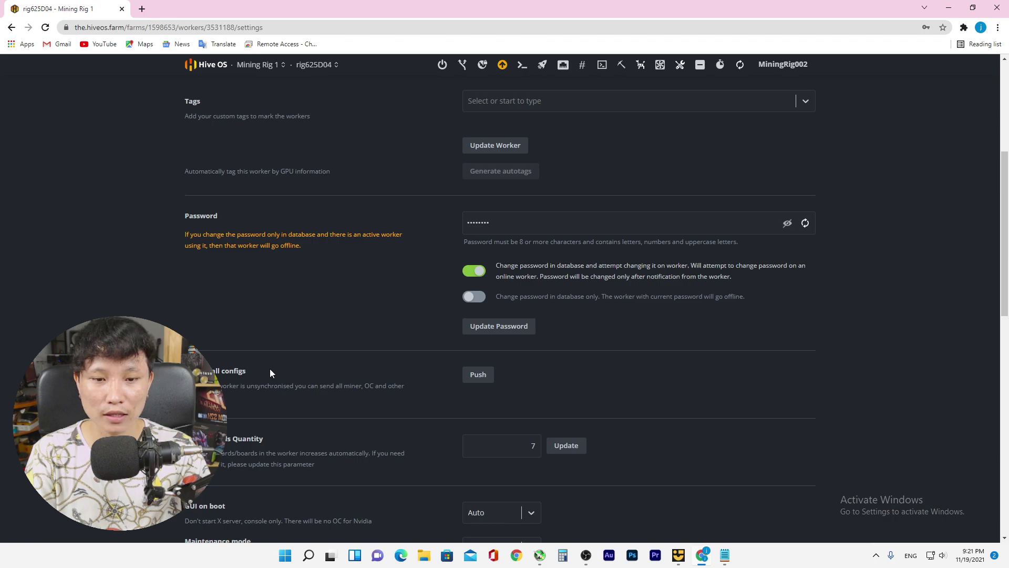
{"action": "scroll", "coordinate": [527, 373], "scroll_direction": "up", "scroll_amount": 5}
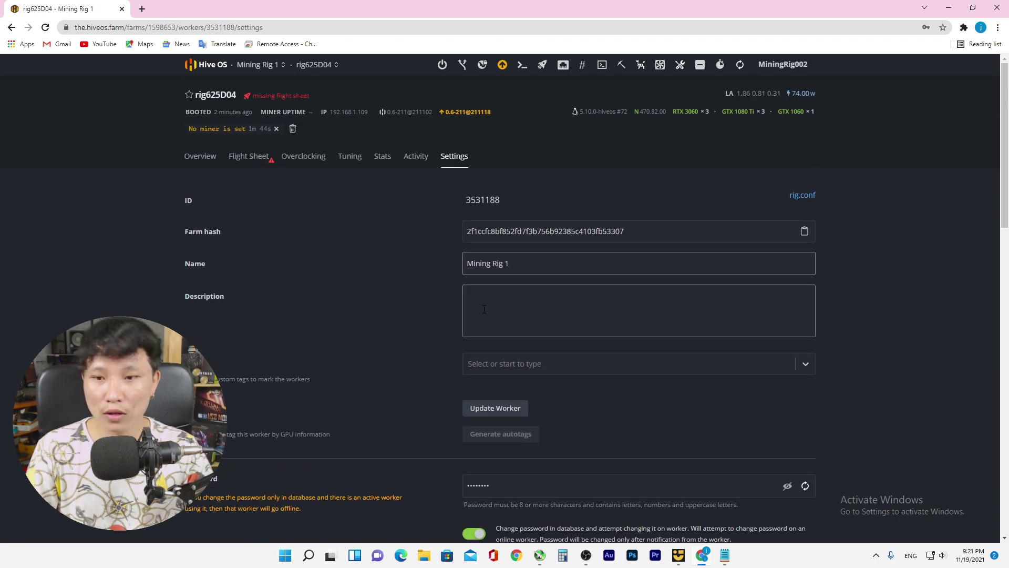
{"action": "scroll", "coordinate": [555, 358], "scroll_direction": "down", "scroll_amount": 15}
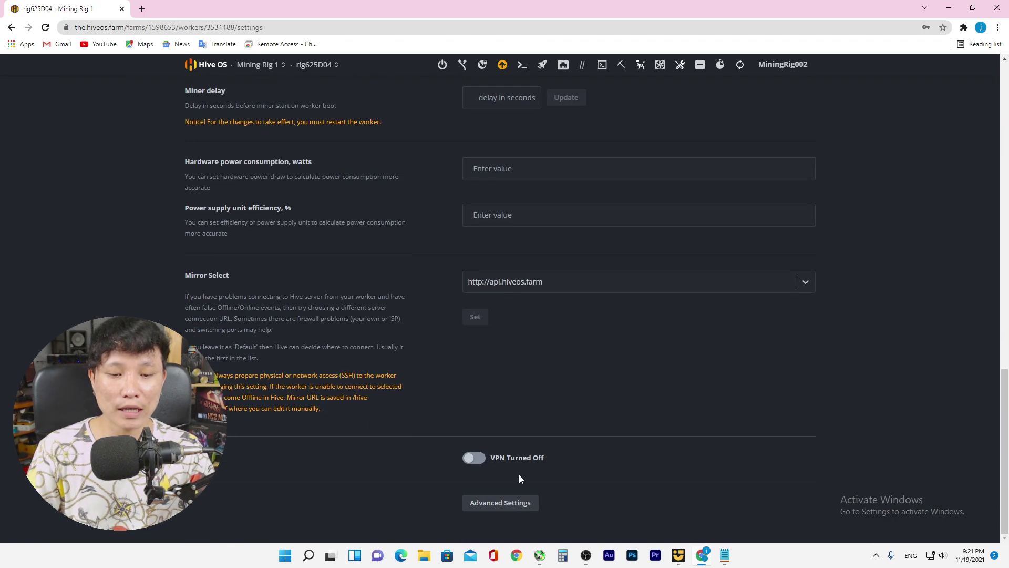
{"action": "scroll", "coordinate": [675, 196], "scroll_direction": "up", "scroll_amount": 15}
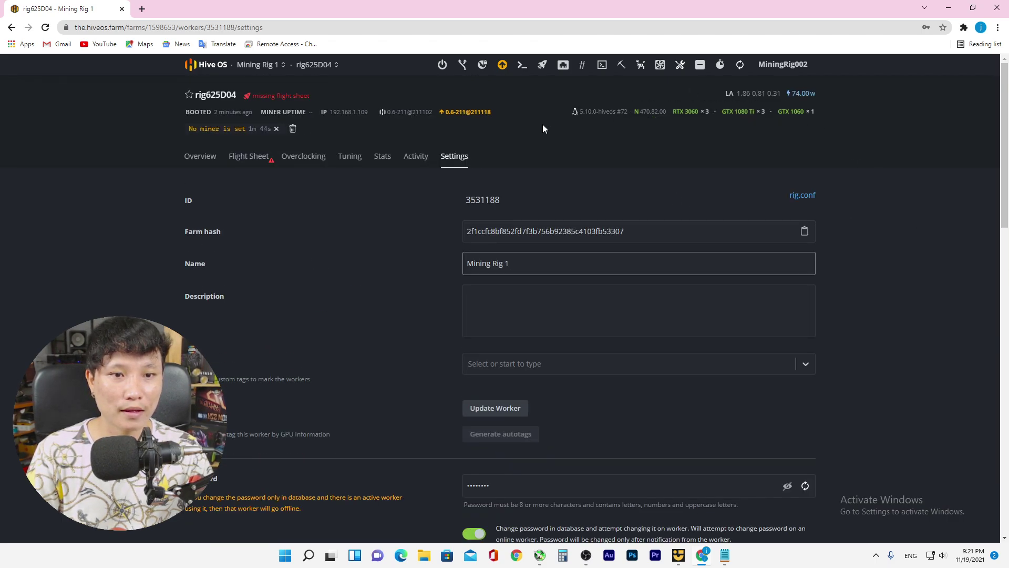
{"action": "left_click", "coordinate": [200, 158]}
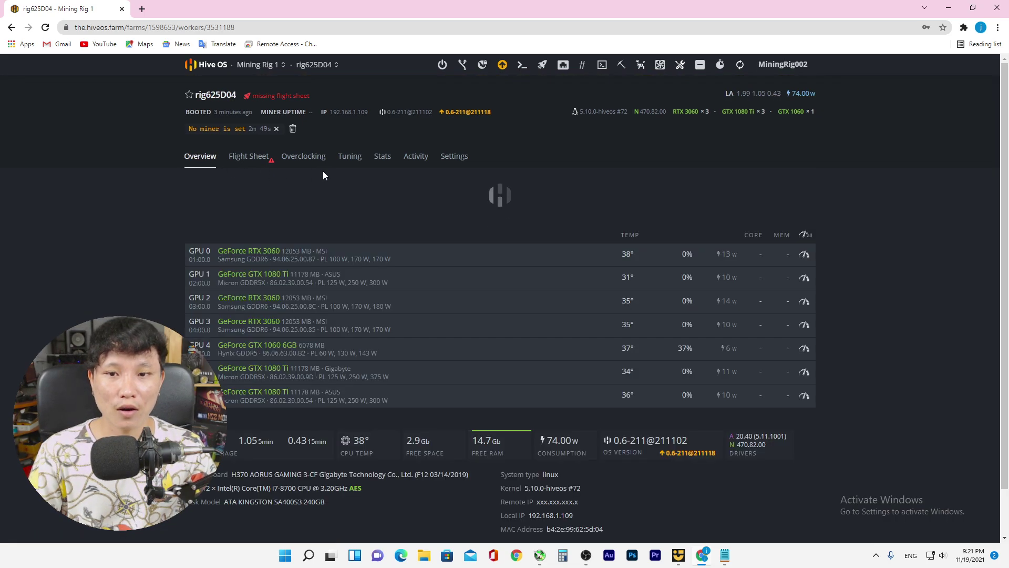
Upgrade rig625D04 to Hive OS 0.6-211@211118 and return to the Mining Rig 1 farm's workers
{"action": "left_click", "coordinate": [453, 113]}
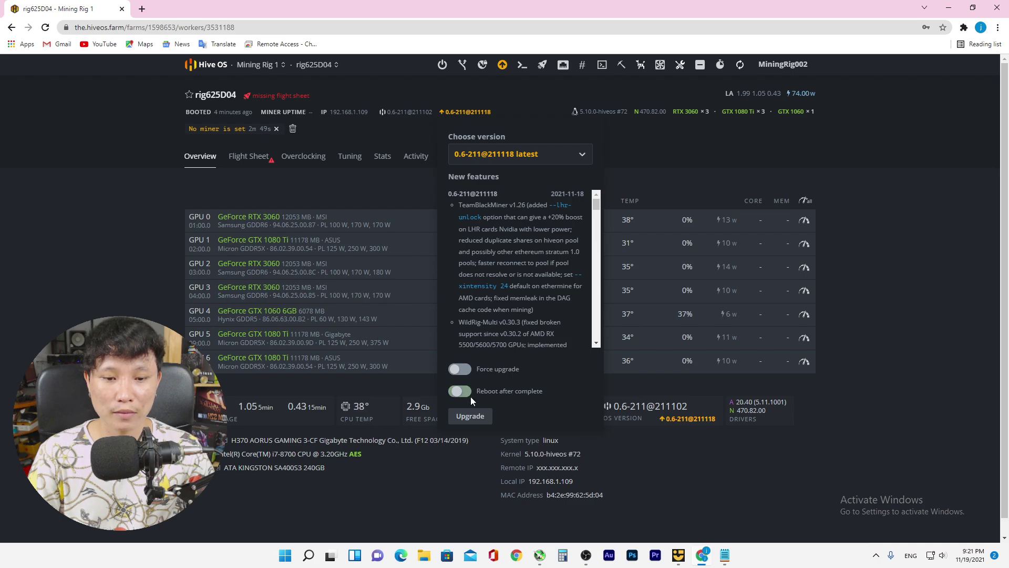
{"action": "left_click", "coordinate": [470, 415]}
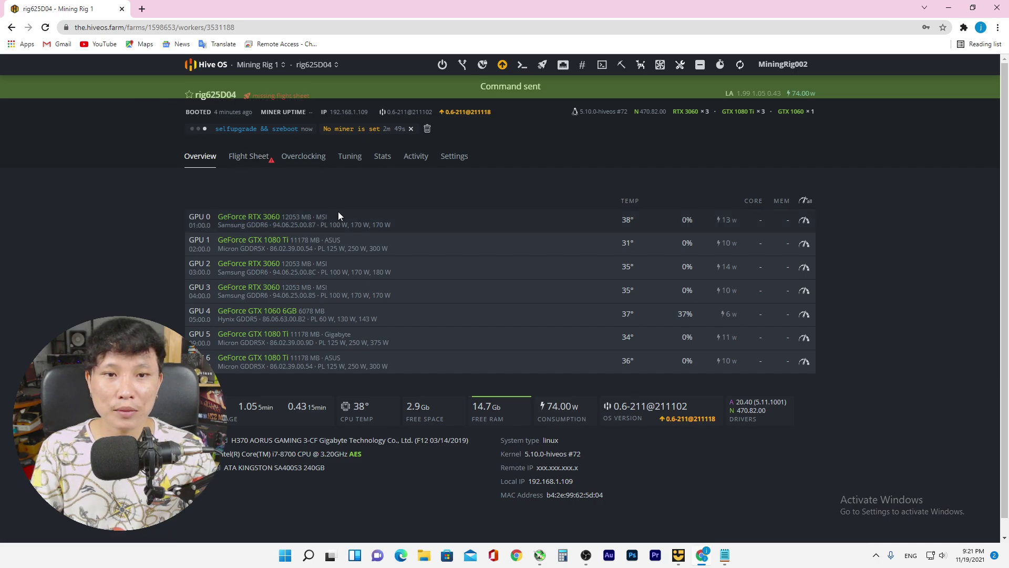
{"action": "left_click", "coordinate": [259, 64]}
{"action": "left_click", "coordinate": [270, 113]}
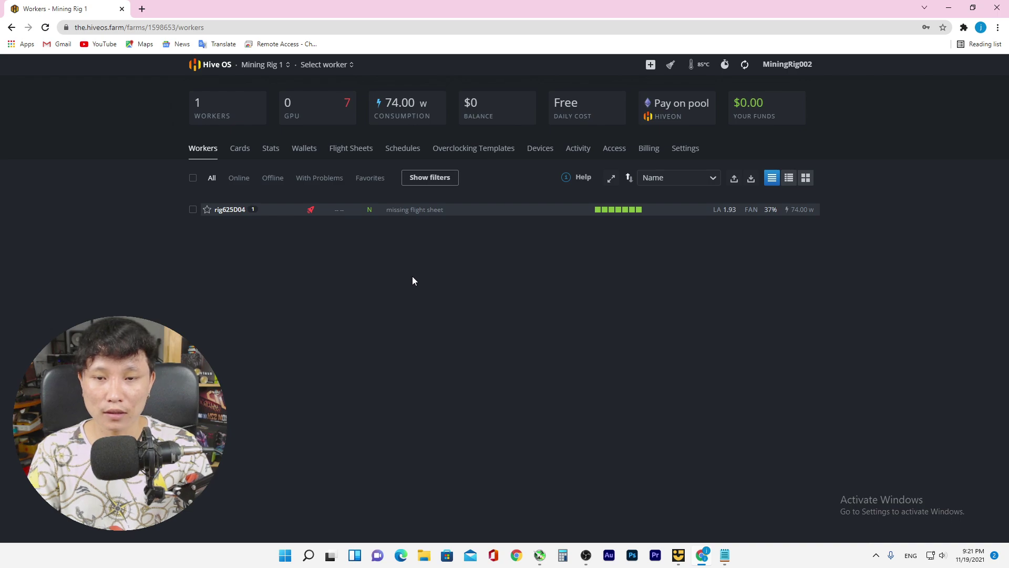
{"action": "left_click", "coordinate": [311, 150]}
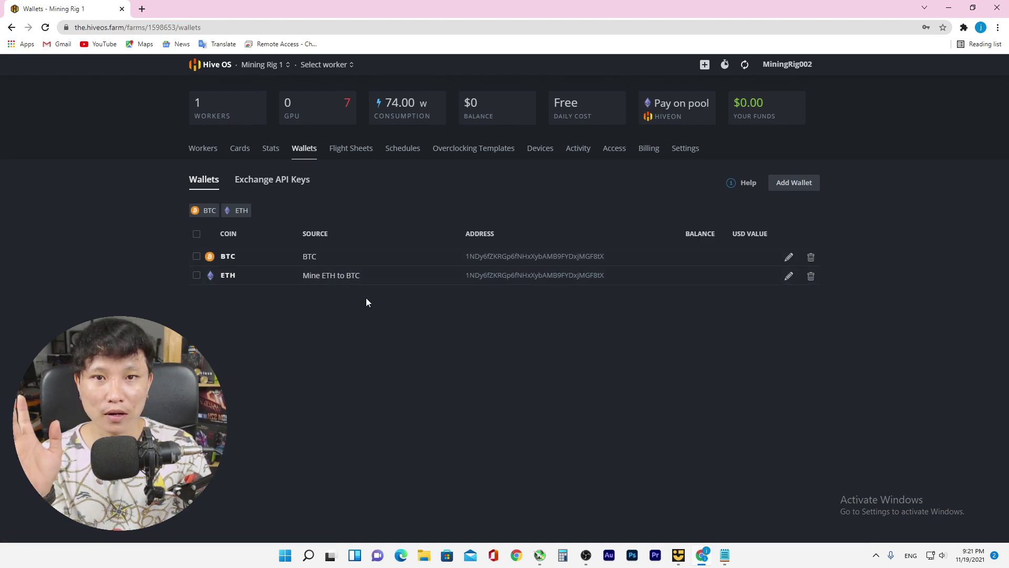
{"action": "left_click", "coordinate": [197, 275]}
{"action": "left_click", "coordinate": [196, 256]}
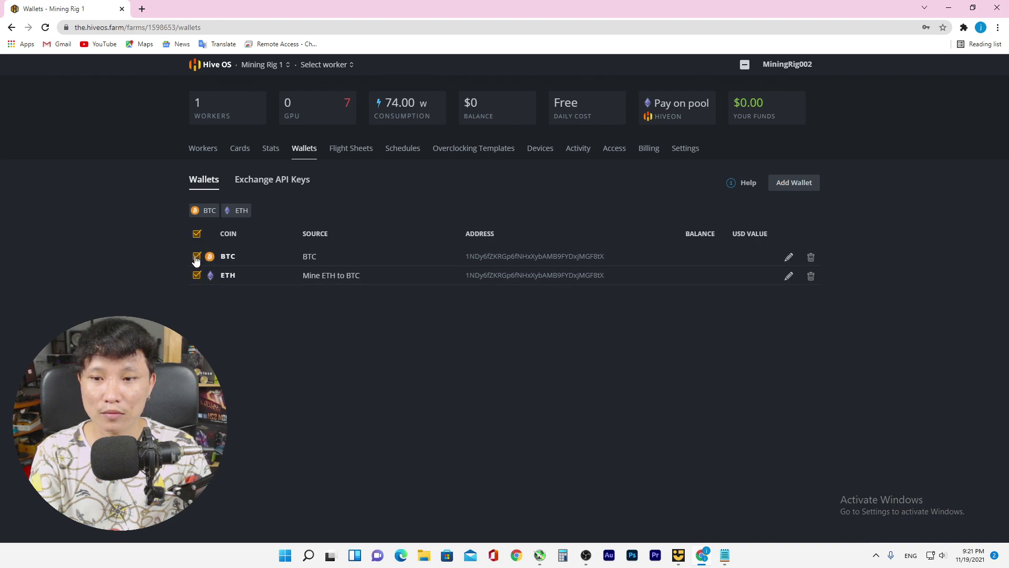
{"action": "left_click", "coordinate": [745, 64]}
{"action": "left_click", "coordinate": [723, 127]}
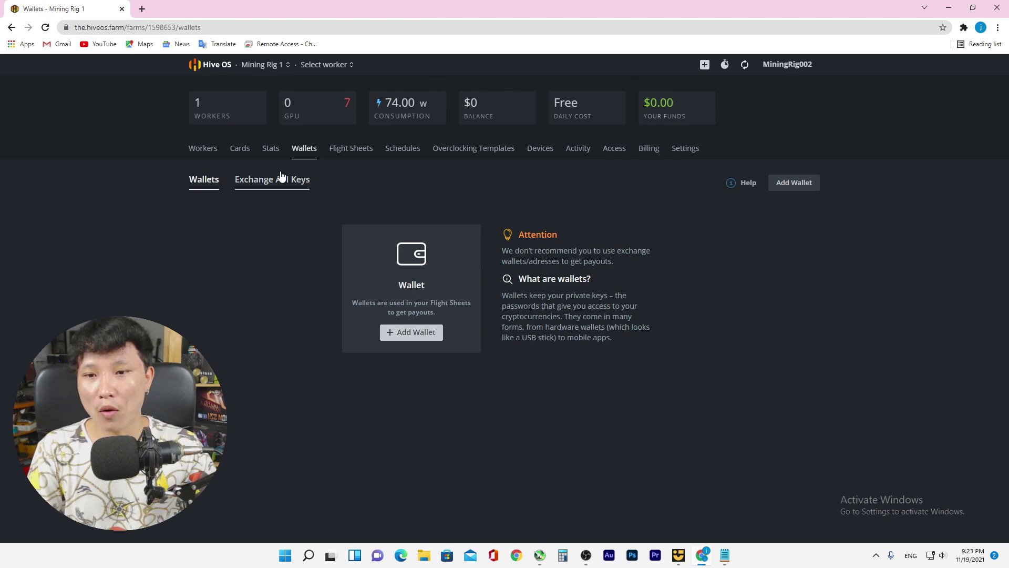
{"action": "left_click", "coordinate": [205, 149]}
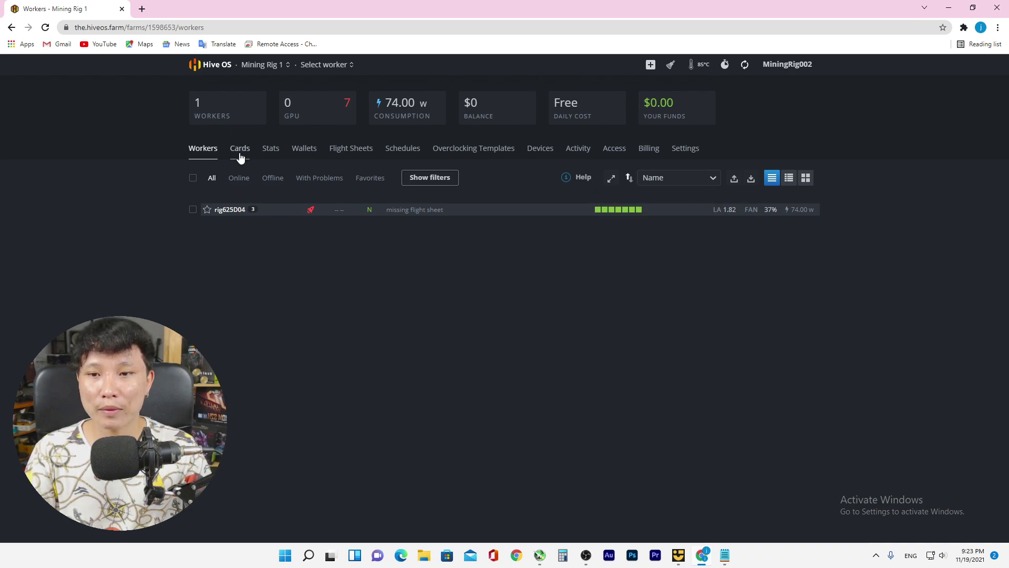
{"action": "left_click", "coordinate": [310, 154]}
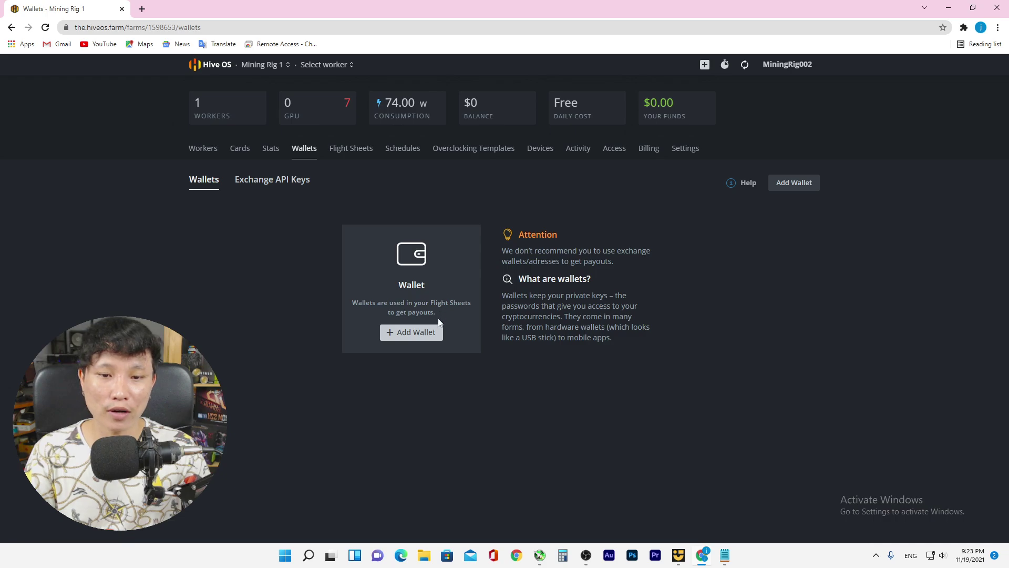
Create an ETH wallet named 'ETH TO BTC' using the pasted payout address
{"action": "left_click", "coordinate": [409, 333]}
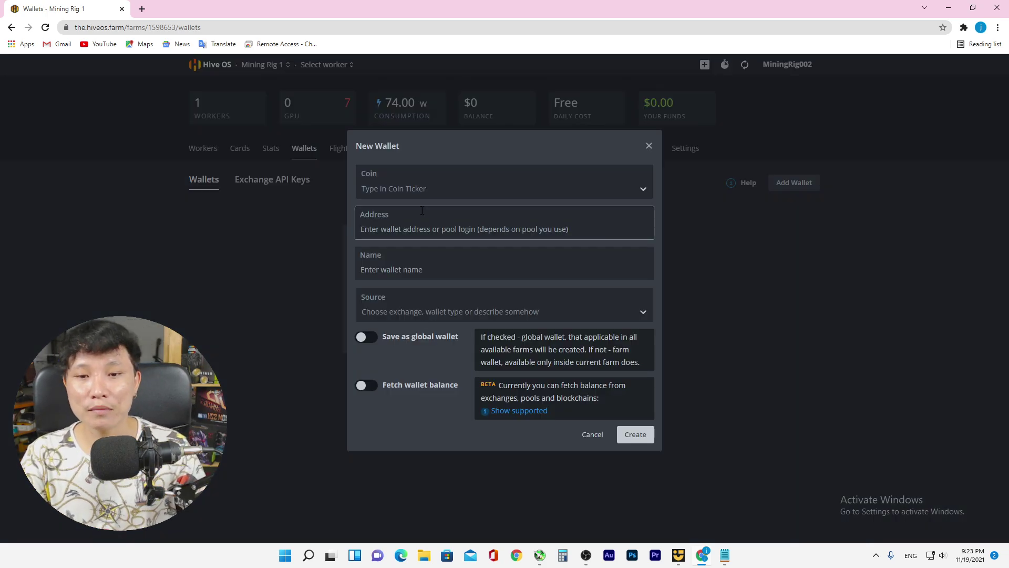
{"action": "left_click", "coordinate": [439, 188]}
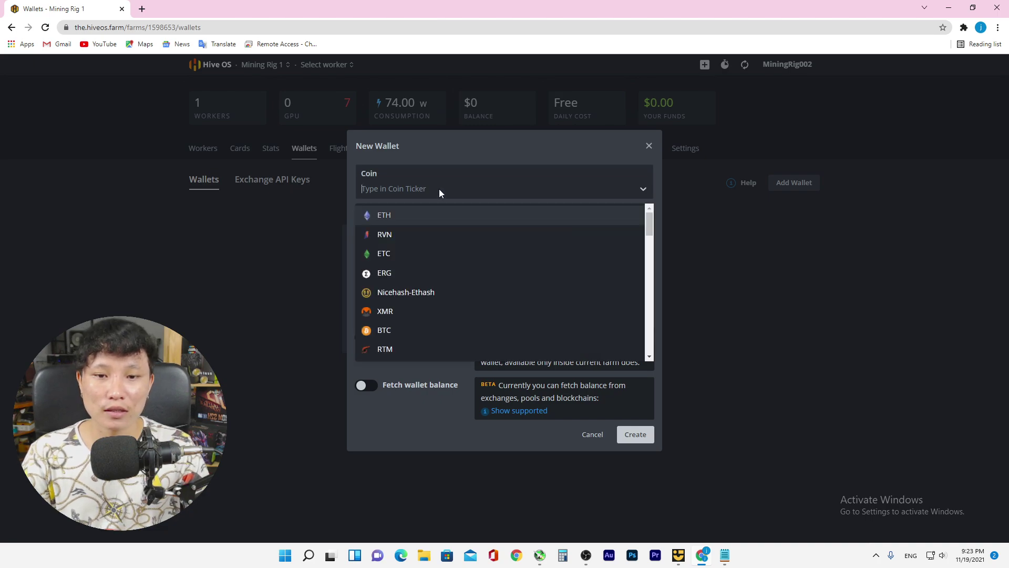
{"action": "left_click", "coordinate": [387, 213]}
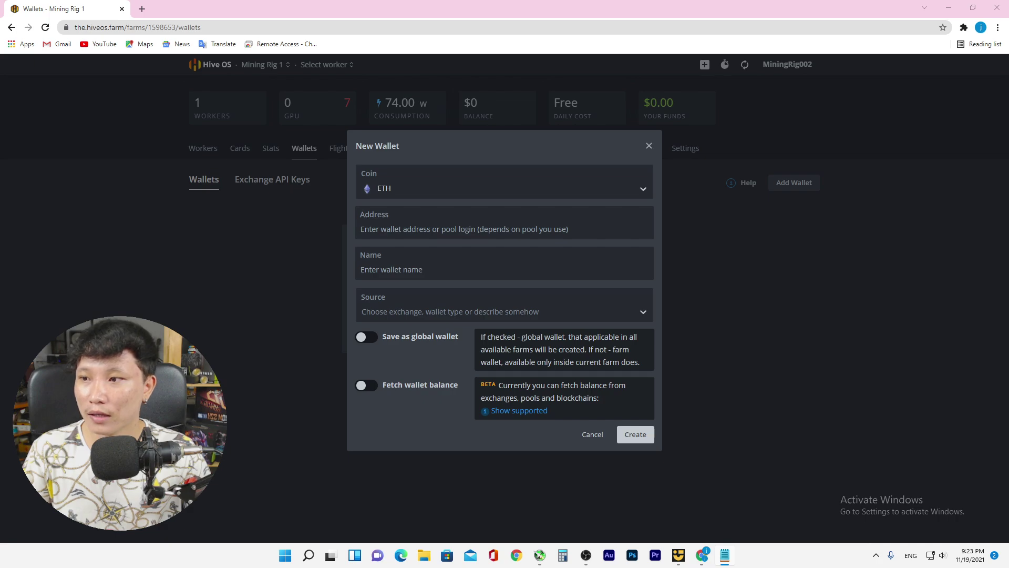
{"action": "left_click", "coordinate": [401, 229]}
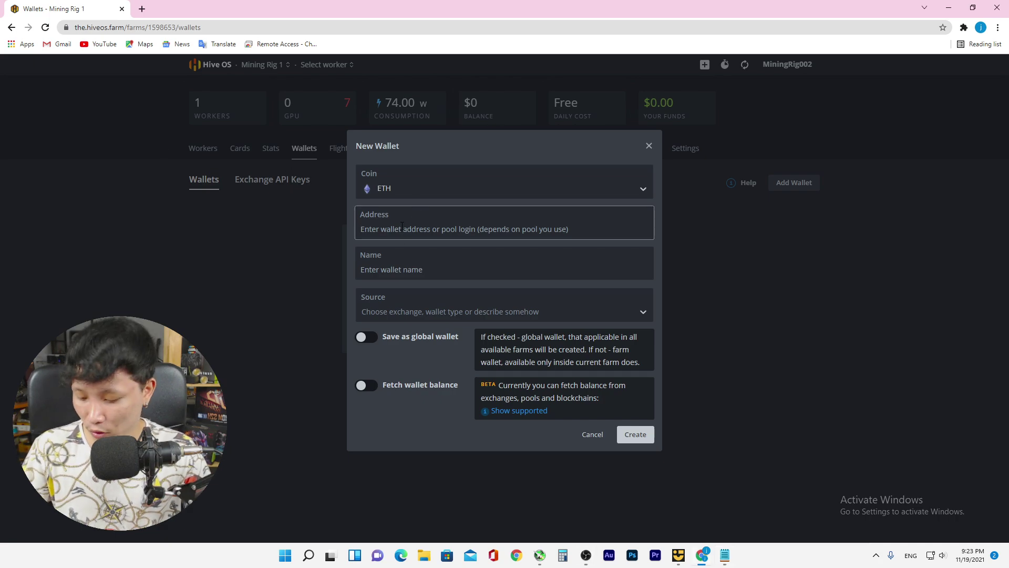
{"action": "type", "text": "1NDy6fZKRGp6fNHxXybAMB9FYDxjMGF8tX"}
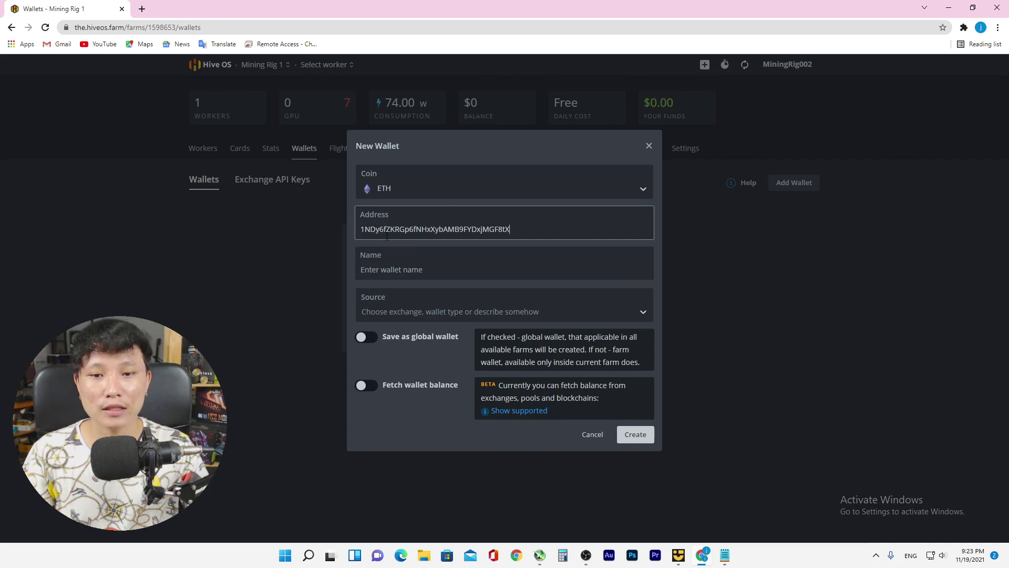
{"action": "left_click_drag", "start_coordinate": [358, 229], "coordinate": [446, 238]}
{"action": "key", "text": "Tab"}
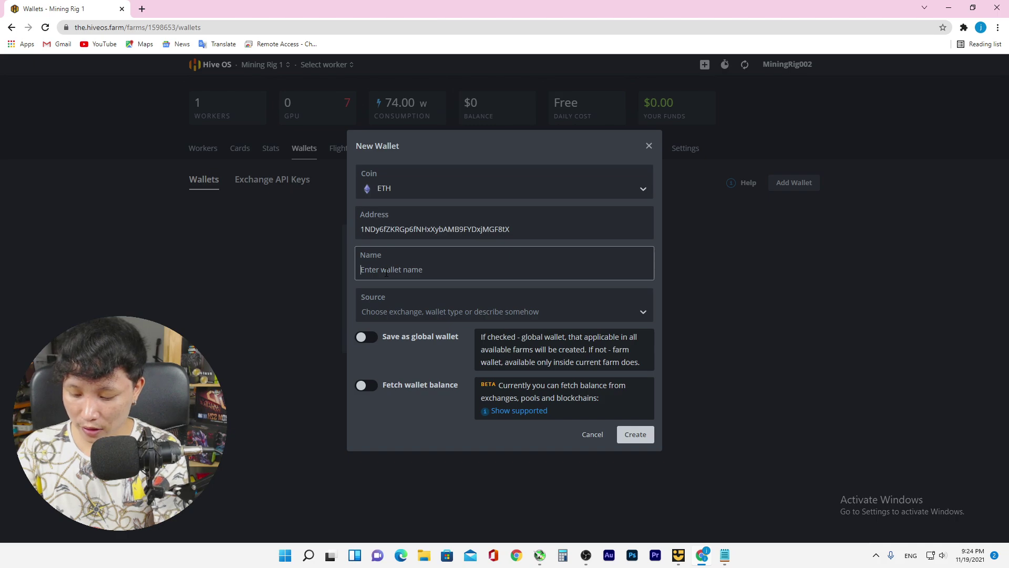
{"action": "type", "text": "ETH TO BTC"}
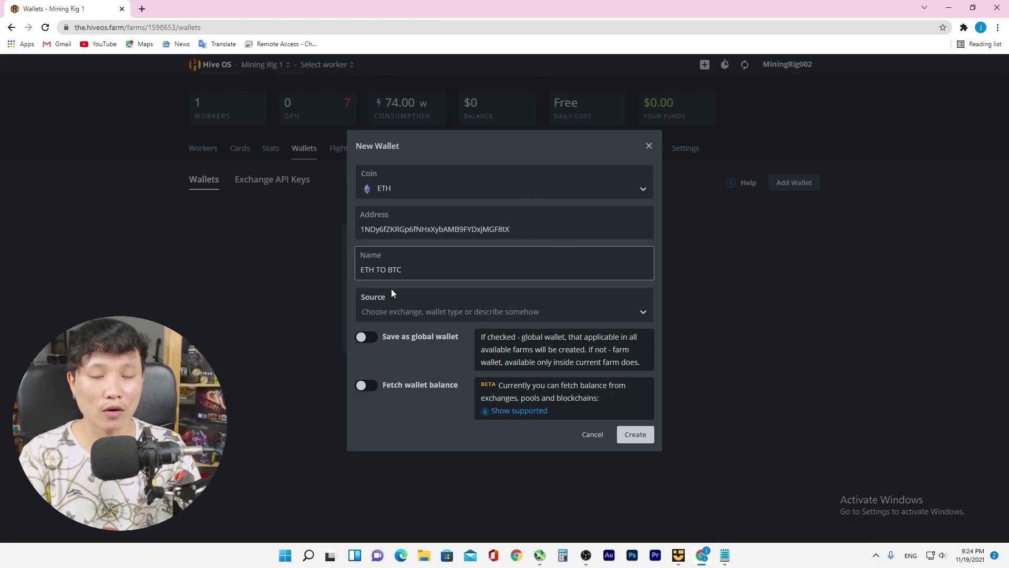
{"action": "left_click", "coordinate": [641, 441]}
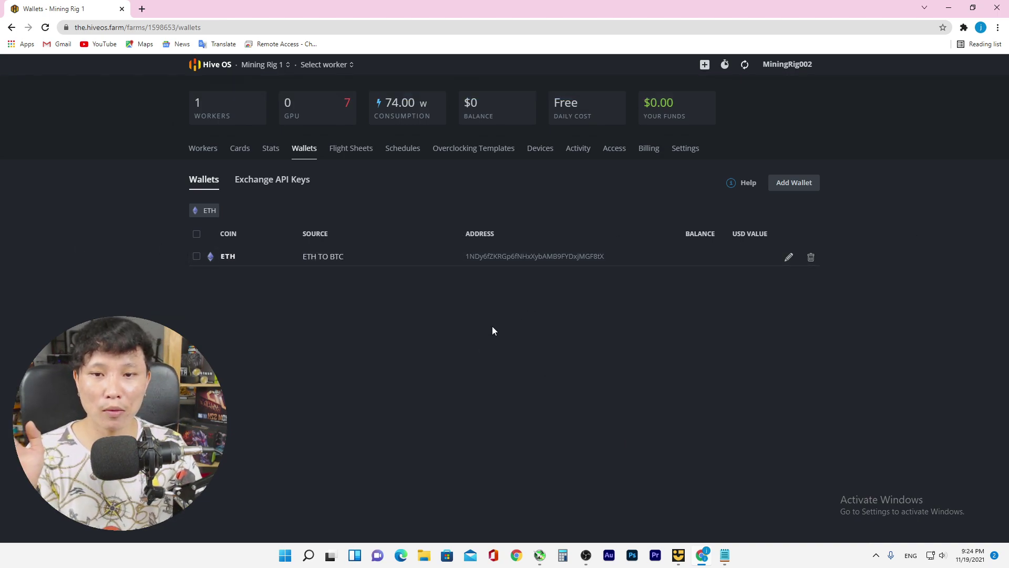
Browse the workers list and view worker rig625D04's flight sheet settings
{"action": "left_click", "coordinate": [203, 149]}
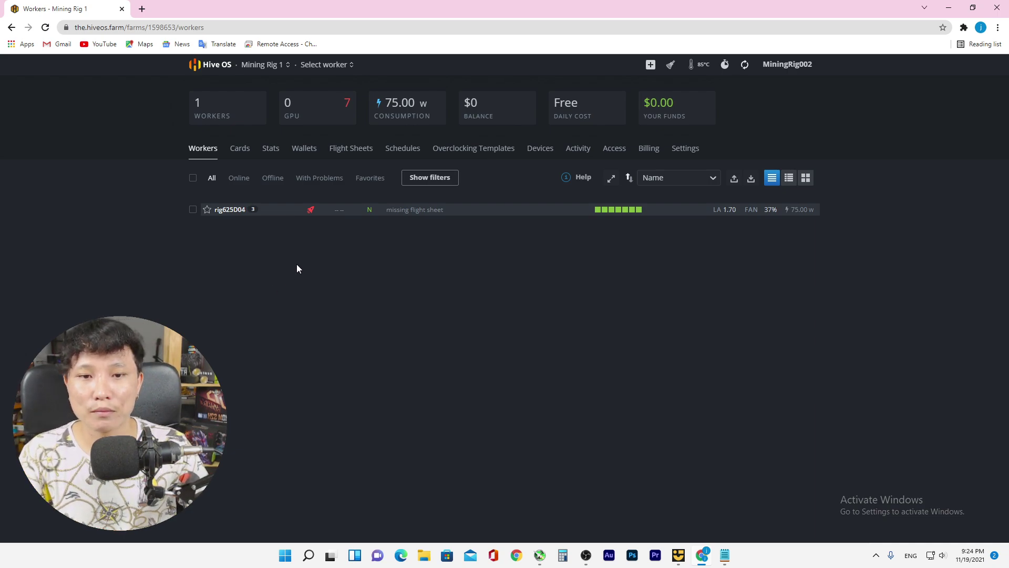
{"action": "left_click", "coordinate": [354, 148]}
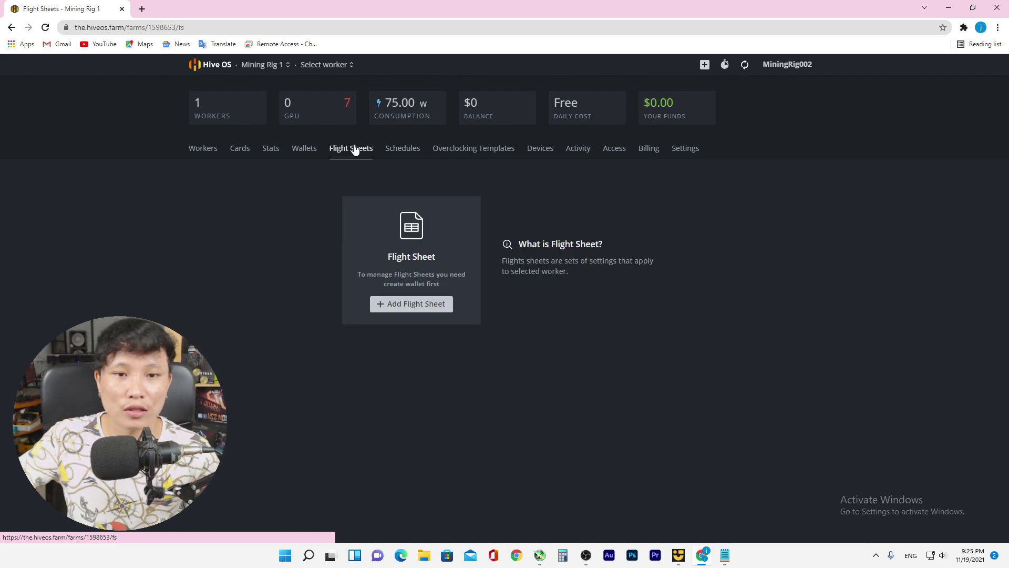
{"action": "left_click", "coordinate": [193, 147]}
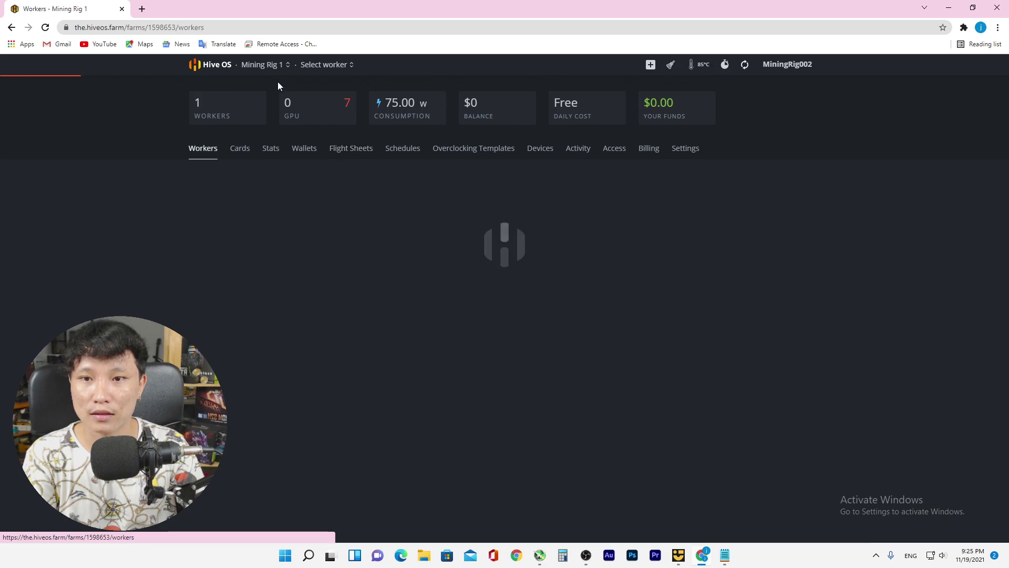
{"action": "left_click", "coordinate": [324, 64]}
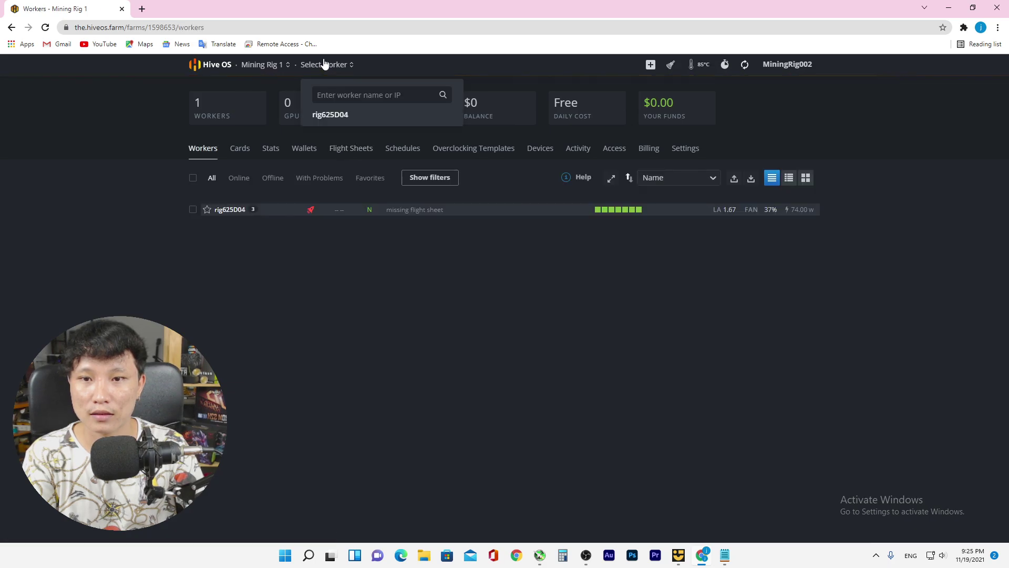
{"action": "left_click", "coordinate": [325, 116]}
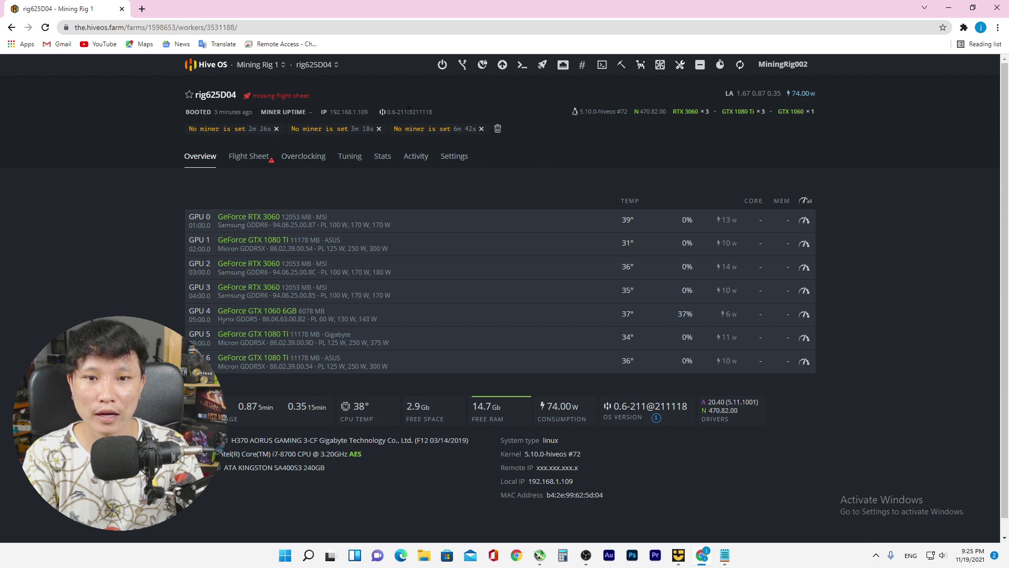
{"action": "left_click", "coordinate": [255, 156]}
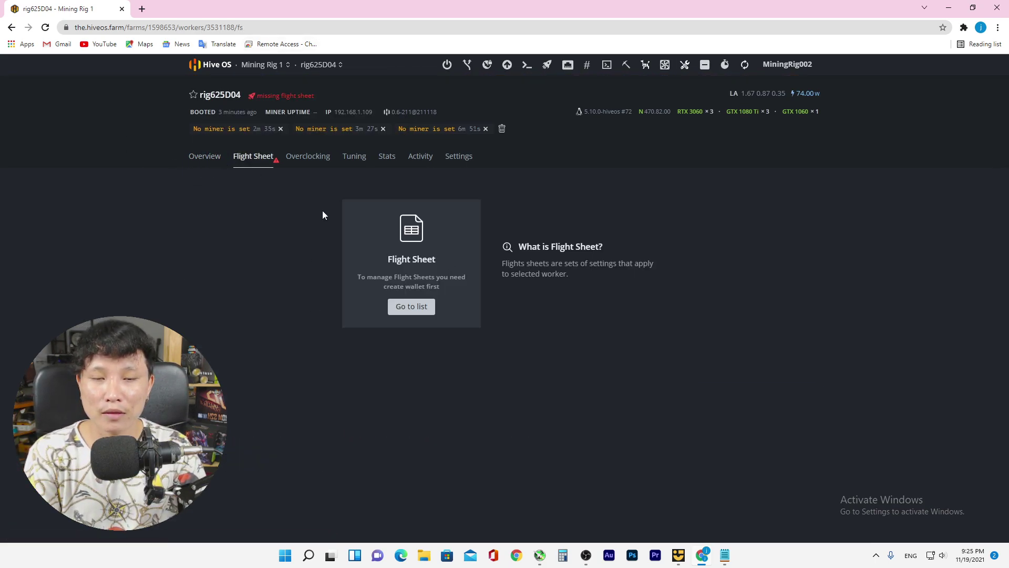
Return through the Farms list to the Mining Rig 1 farm's Flight Sheets page
{"action": "left_click", "coordinate": [410, 308]}
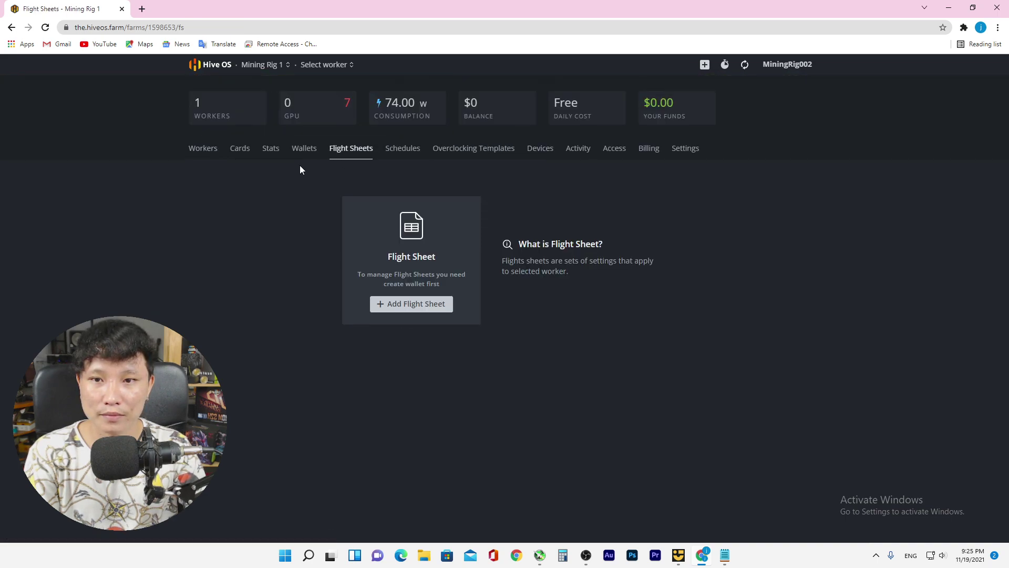
{"action": "left_click", "coordinate": [213, 64]}
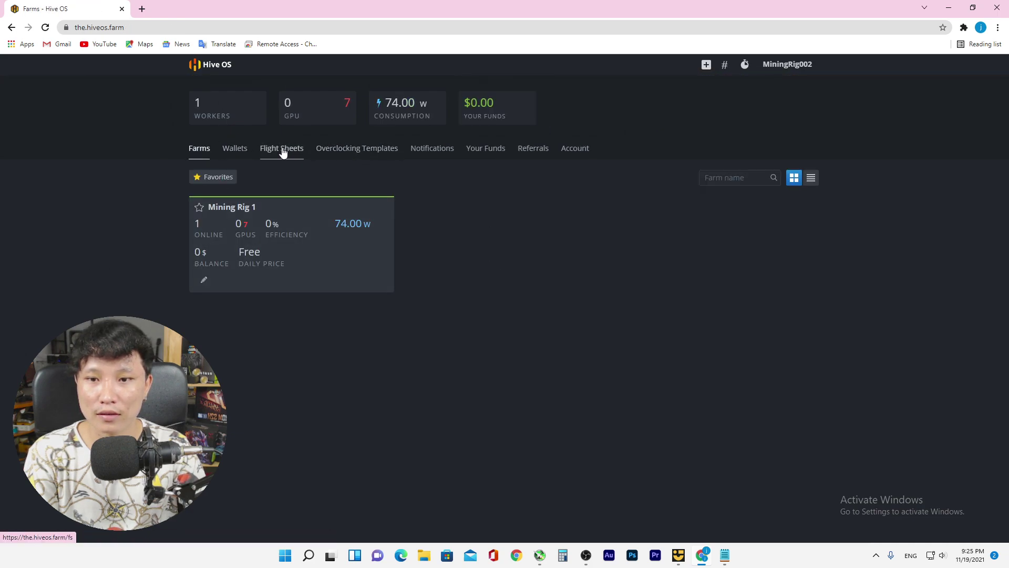
{"action": "left_click", "coordinate": [298, 232]}
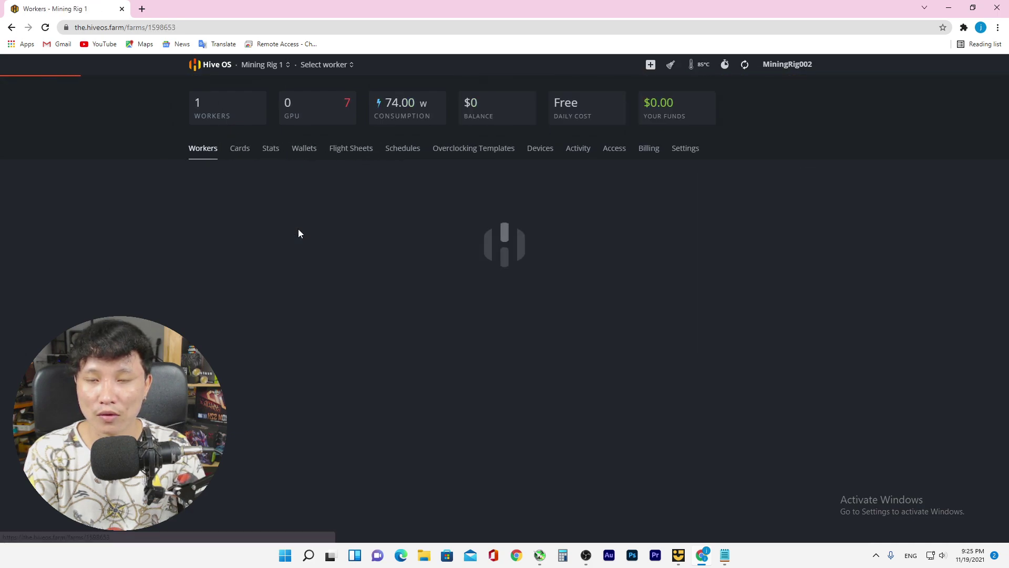
{"action": "left_click", "coordinate": [343, 153]}
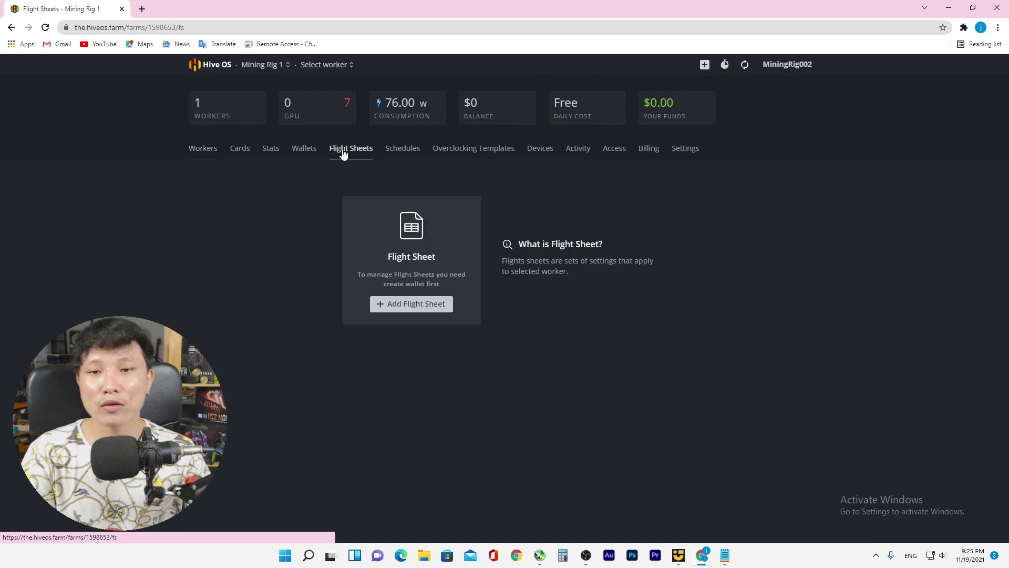
Start a new flight sheet with coin ETH and the ETH TO BTC wallet
{"action": "left_click", "coordinate": [394, 304]}
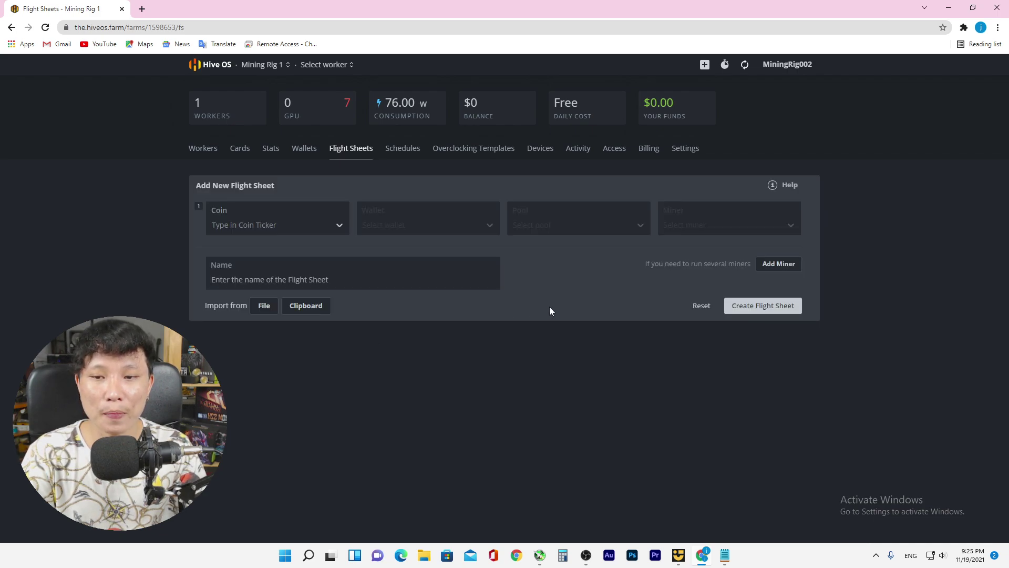
{"action": "left_click", "coordinate": [290, 231]}
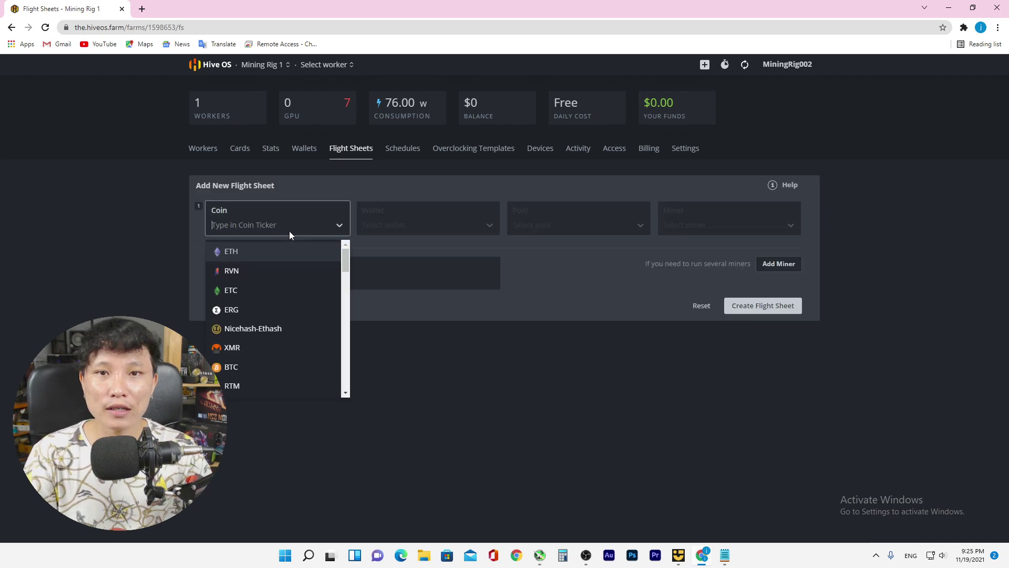
{"action": "left_click", "coordinate": [265, 251]}
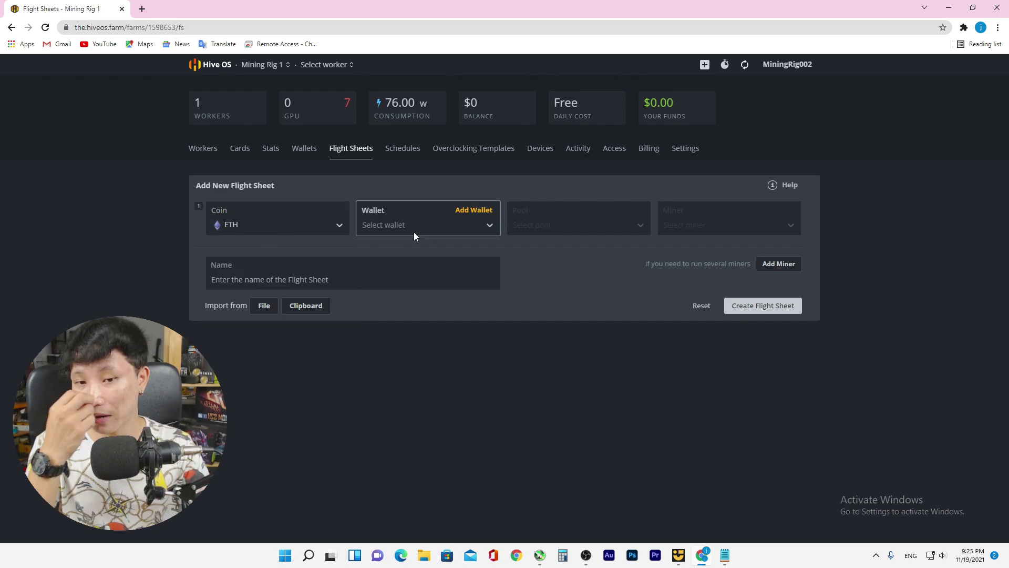
{"action": "left_click", "coordinate": [485, 228]}
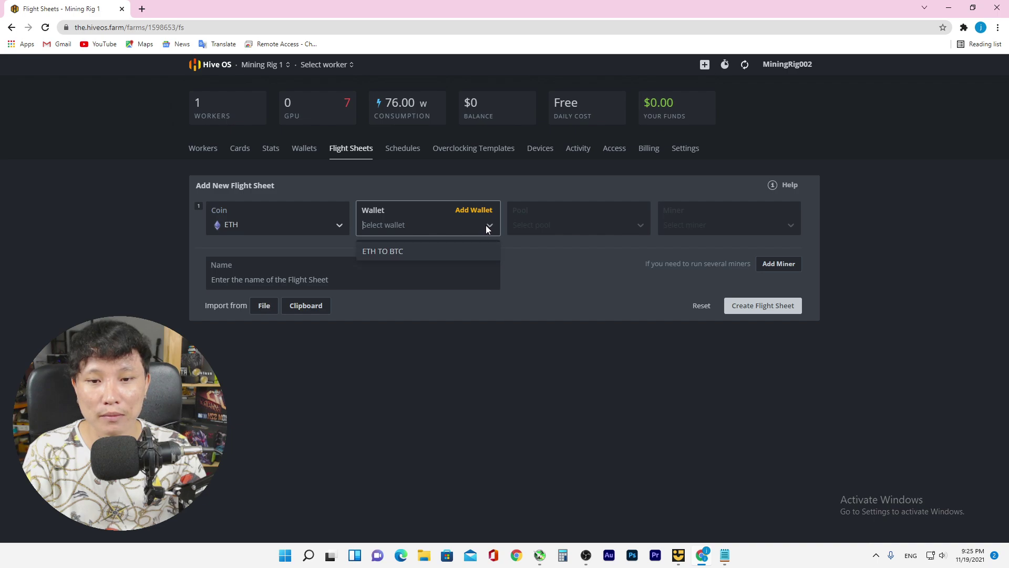
{"action": "left_click", "coordinate": [399, 253]}
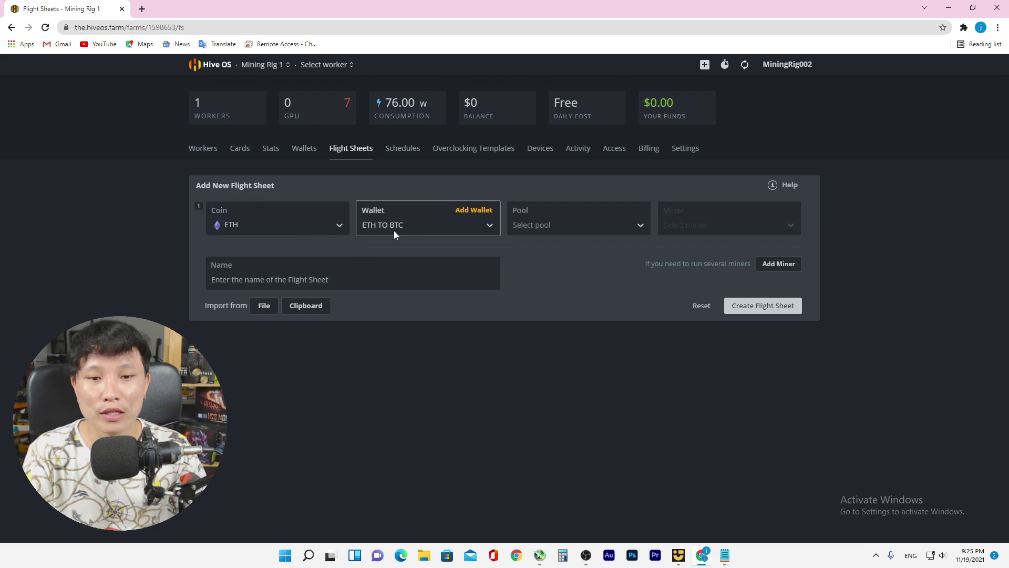
Choose 2miners as the pool with its ASIA server and apply it
{"action": "left_click", "coordinate": [554, 227]}
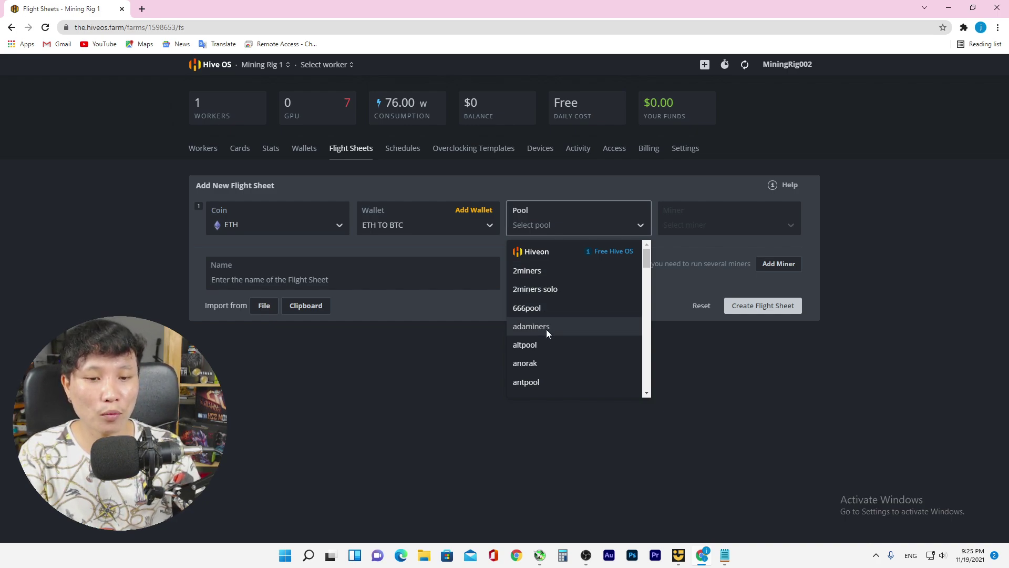
{"action": "scroll", "coordinate": [544, 331], "scroll_direction": "down", "scroll_amount": 2}
{"action": "scroll", "coordinate": [541, 302], "scroll_direction": "down", "scroll_amount": 5}
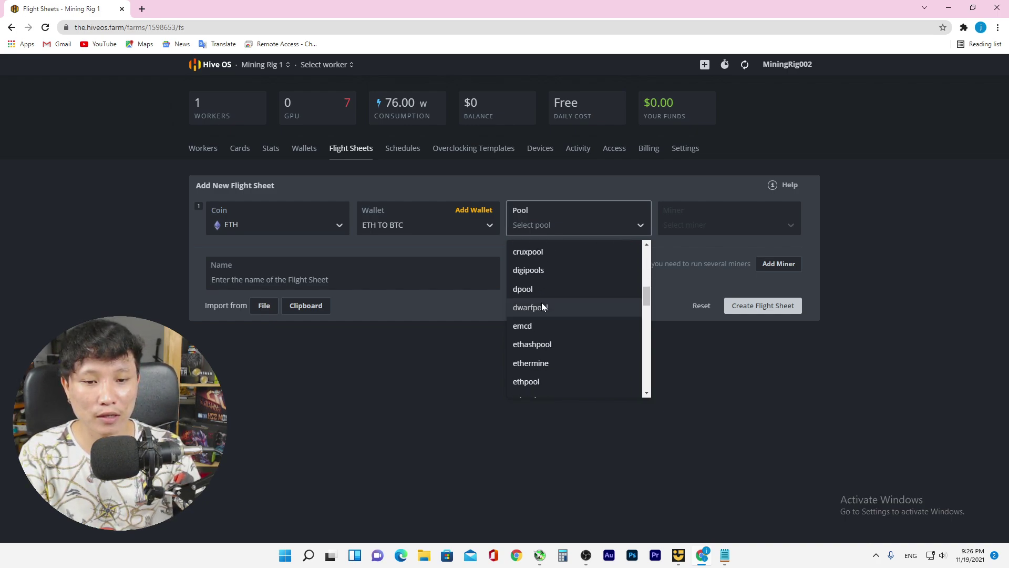
{"action": "scroll", "coordinate": [542, 304], "scroll_direction": "down", "scroll_amount": 10}
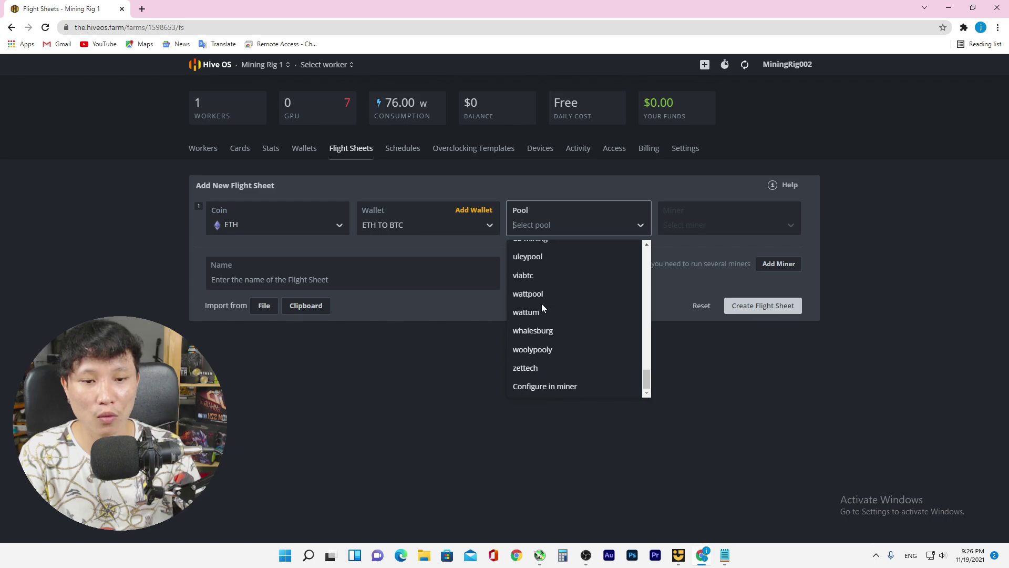
{"action": "scroll", "coordinate": [539, 344], "scroll_direction": "up", "scroll_amount": 15}
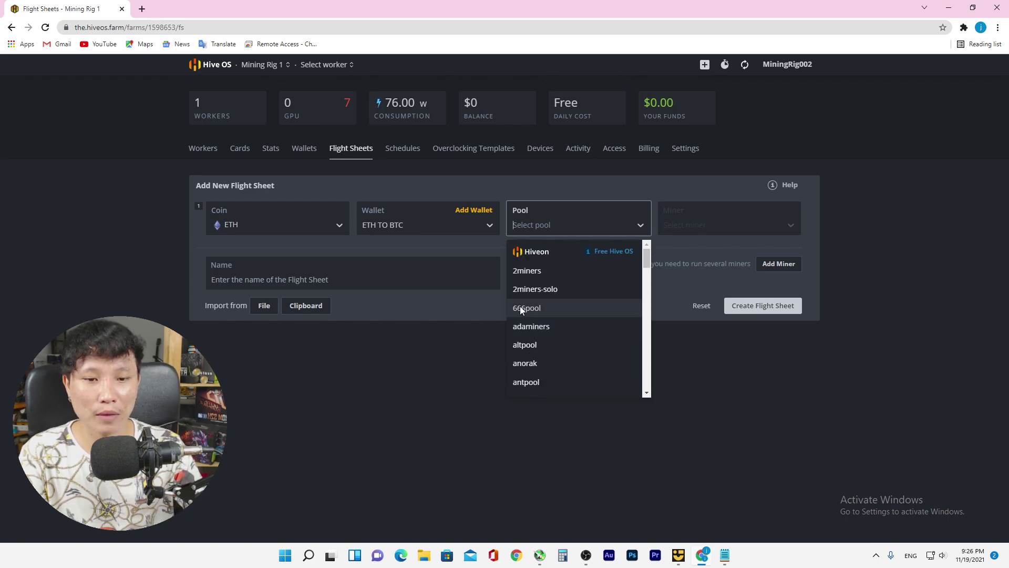
{"action": "left_click", "coordinate": [536, 279]}
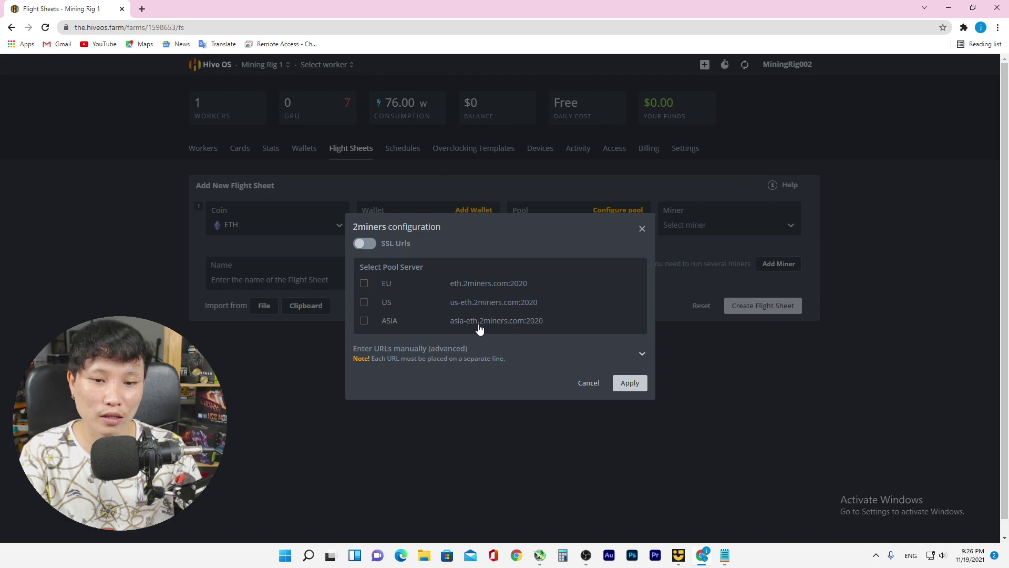
{"action": "left_click", "coordinate": [364, 321]}
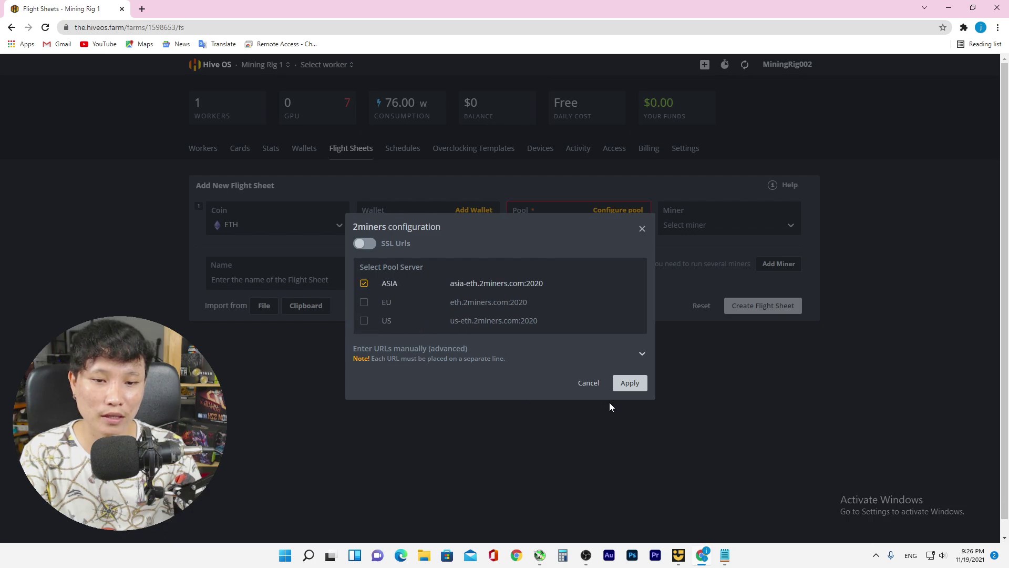
{"action": "left_click", "coordinate": [630, 388]}
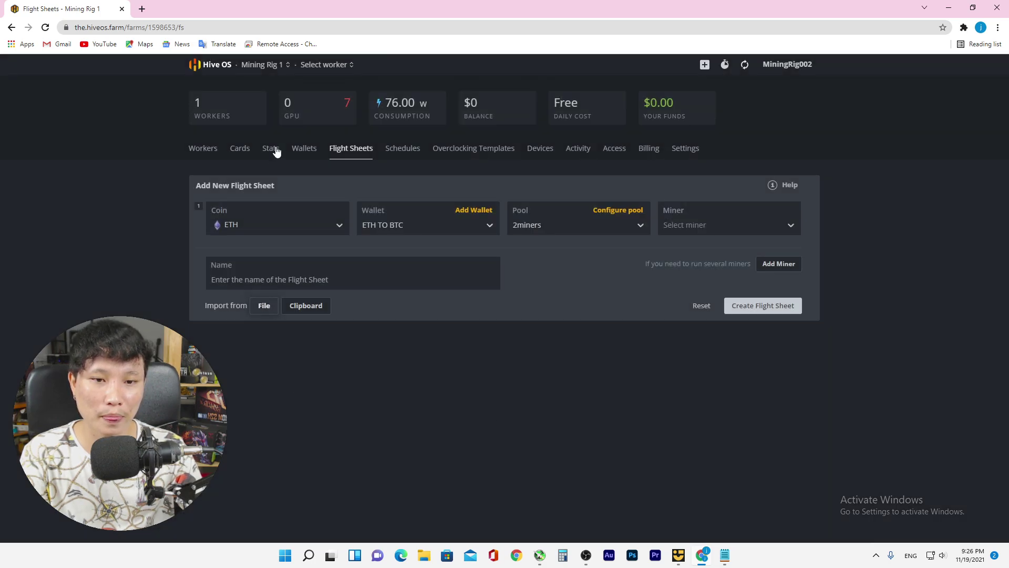
{"action": "left_click", "coordinate": [141, 9]}
Find 2miners.com via Google and search it for the pasted wallet address
{"action": "left_click", "coordinate": [142, 29]}
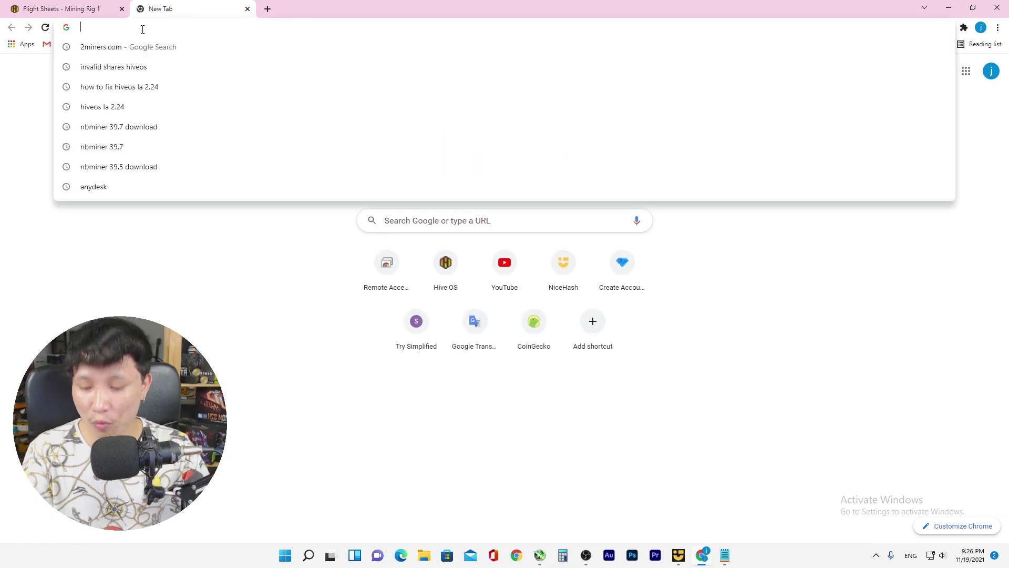
{"action": "left_click", "coordinate": [140, 46]}
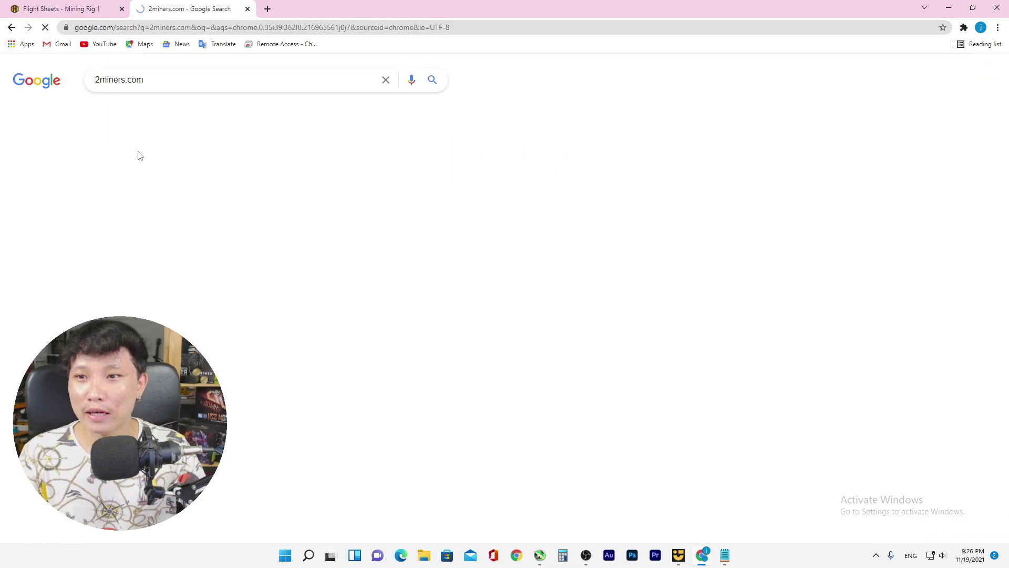
{"action": "left_click", "coordinate": [182, 171]}
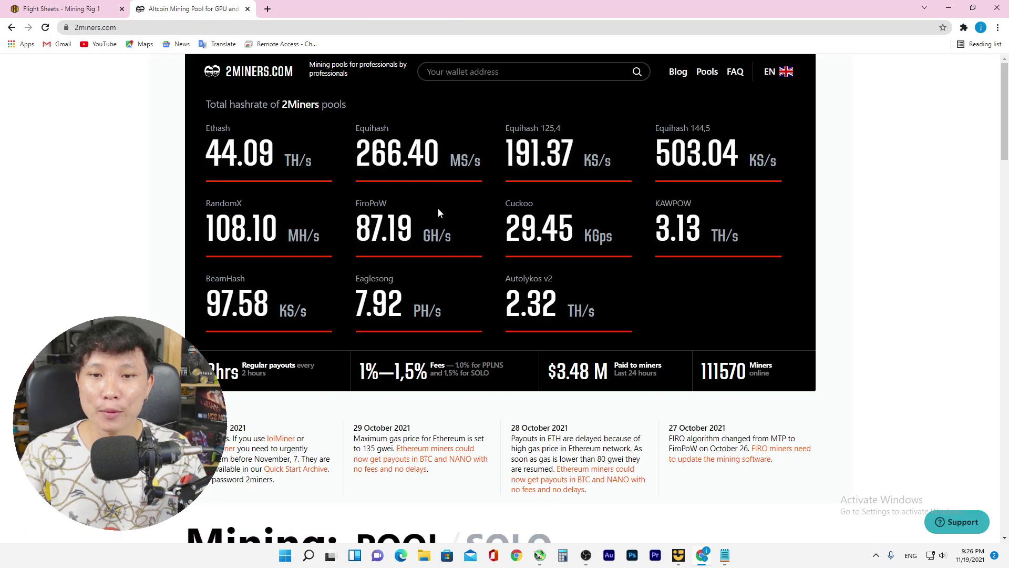
{"action": "left_click", "coordinate": [625, 72]}
{"action": "type", "text": "1NDy6fZKRGp6fNHxXybAMB9FYDxjMGF8tX"}
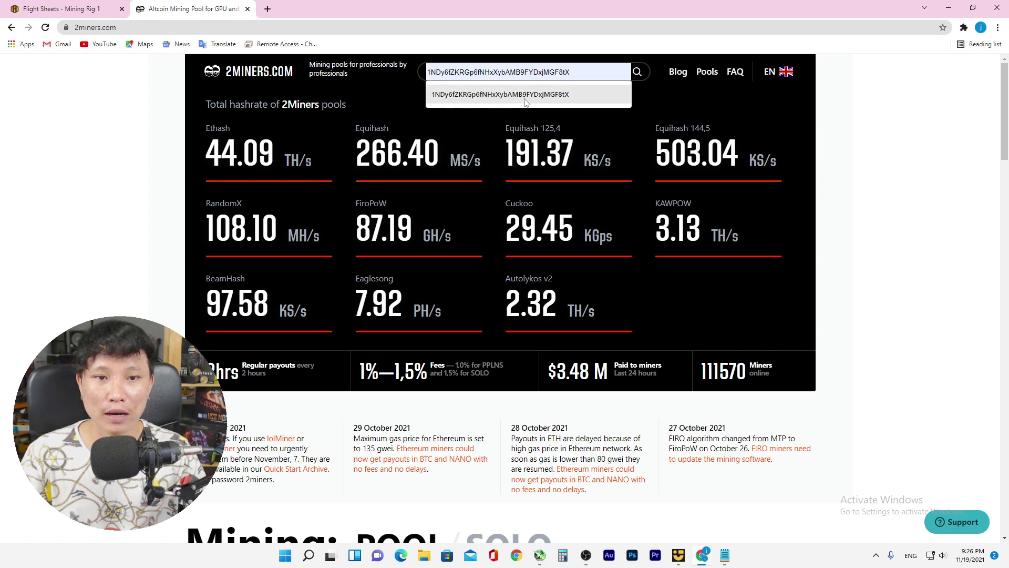
{"action": "left_click", "coordinate": [637, 73]}
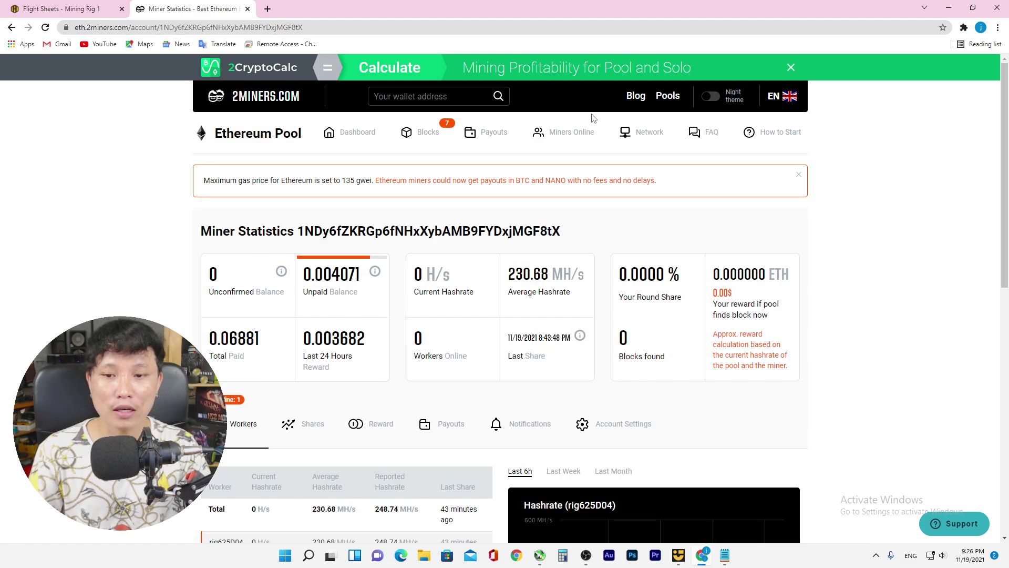
Review the wallet's miner statistics, rig625D04 at 230.68 MH/s, then return to Hive OS
{"action": "scroll", "coordinate": [594, 124], "scroll_direction": "down", "scroll_amount": 7}
{"action": "scroll", "coordinate": [595, 129], "scroll_direction": "up", "scroll_amount": 6}
{"action": "scroll", "coordinate": [596, 129], "scroll_direction": "down", "scroll_amount": 5}
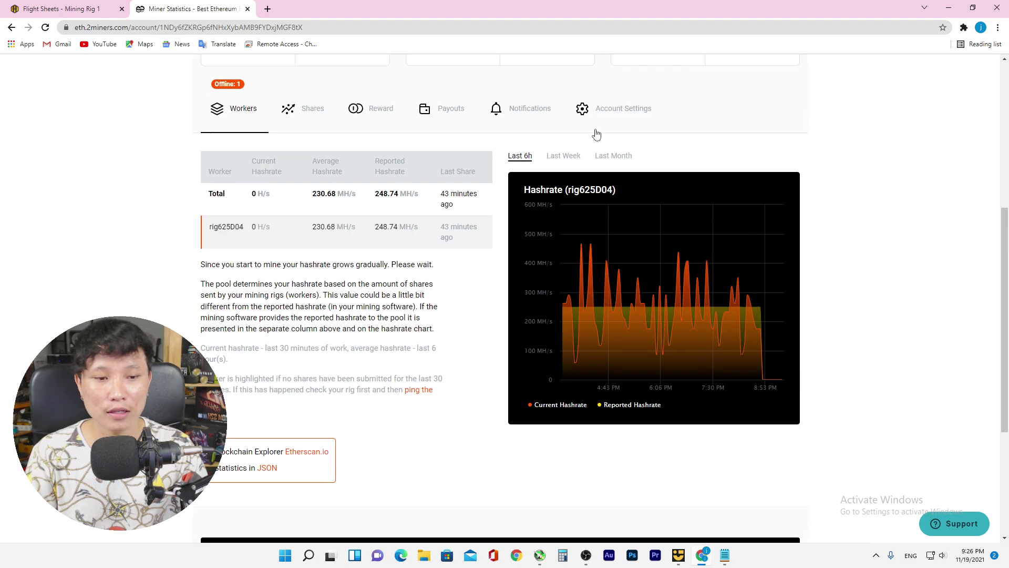
{"action": "mouse_move", "coordinate": [770, 374]}
{"action": "scroll", "coordinate": [778, 377], "scroll_direction": "up", "scroll_amount": 7}
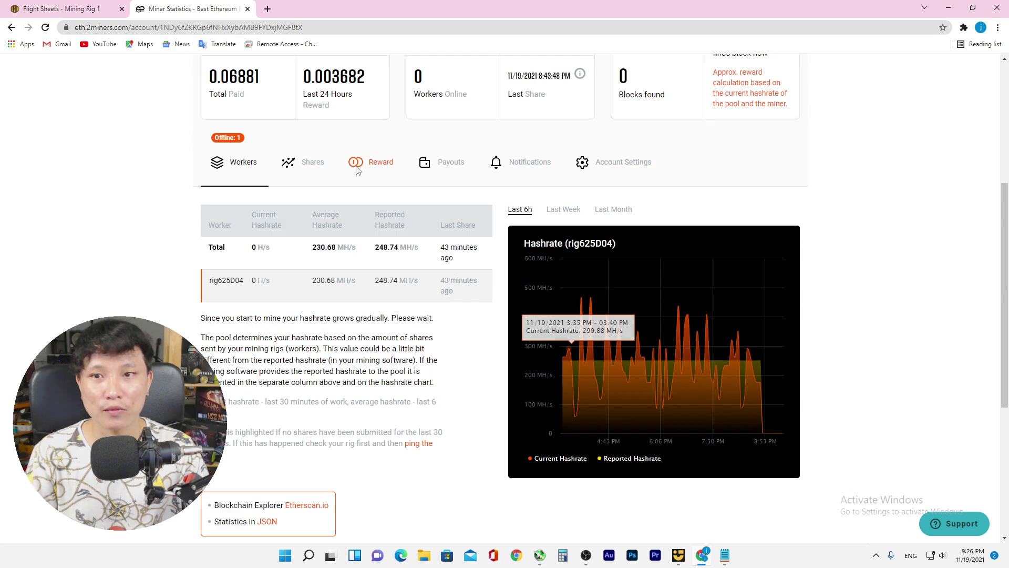
{"action": "key", "text": "ctrl+1"}
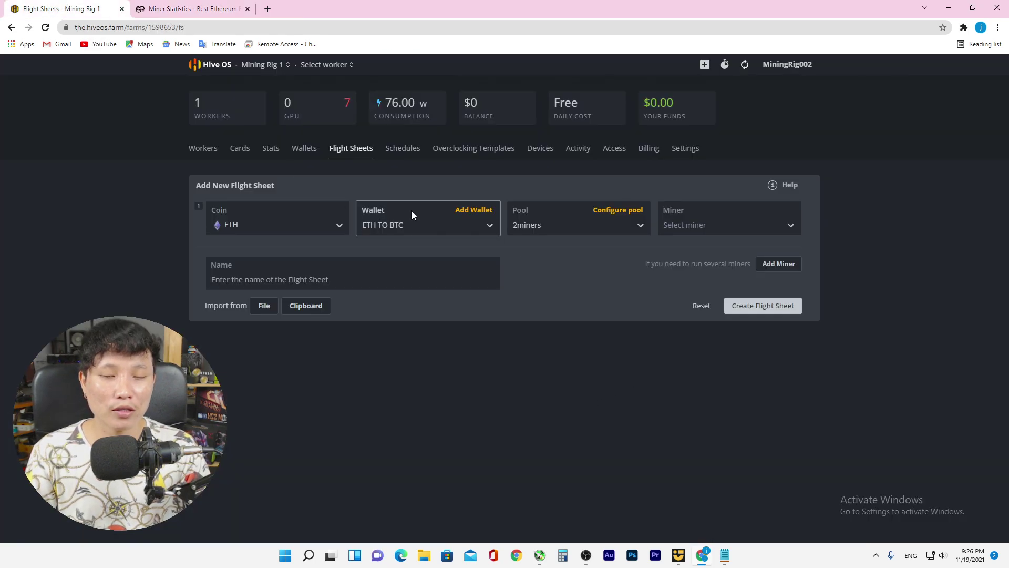
Select NBMiner from the miner list on the draft ETH flight sheet
{"action": "left_click", "coordinate": [705, 226]}
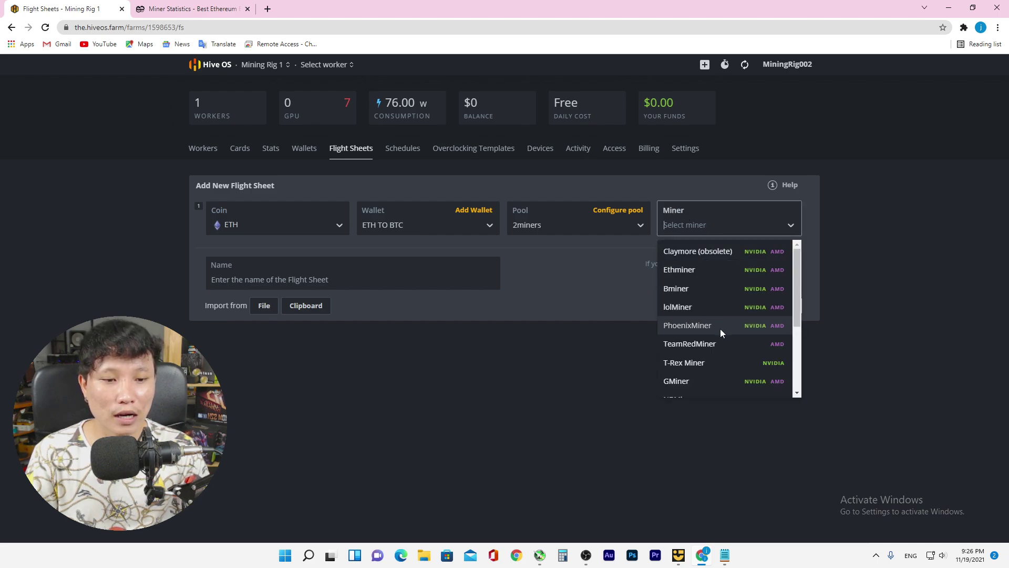
{"action": "scroll", "coordinate": [710, 310], "scroll_direction": "down", "scroll_amount": 2}
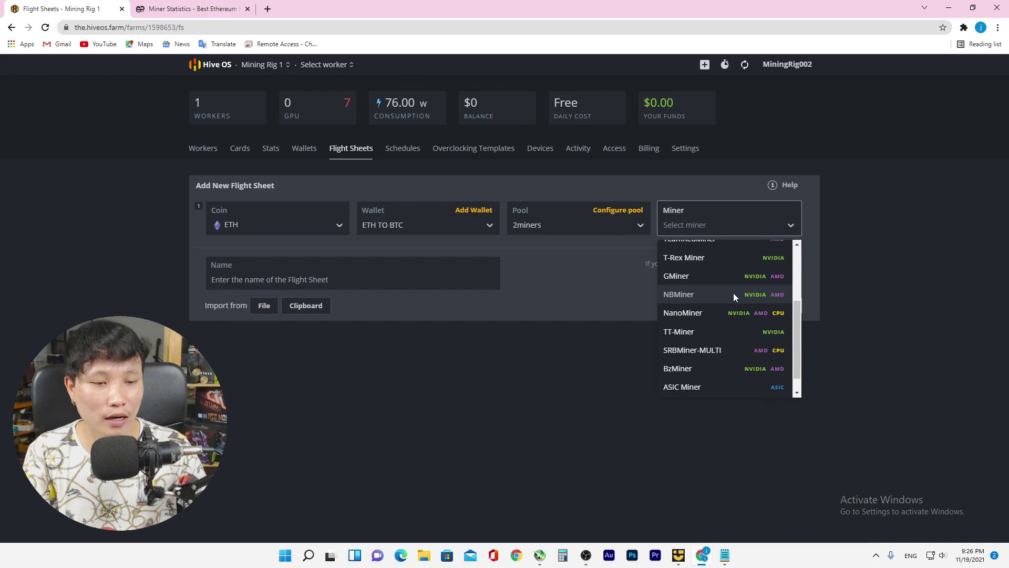
{"action": "scroll", "coordinate": [777, 296], "scroll_direction": "up", "scroll_amount": 4}
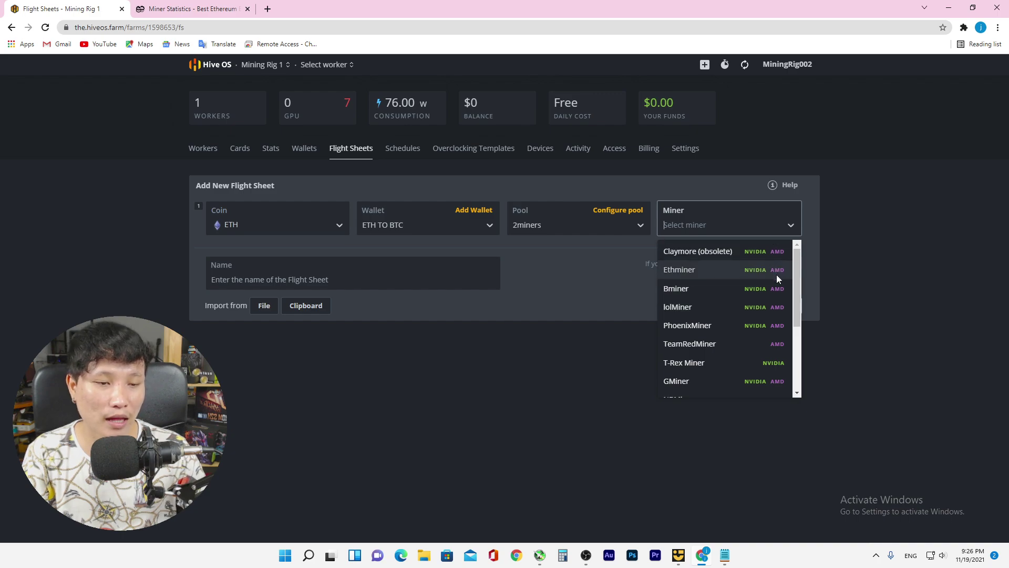
{"action": "scroll", "coordinate": [772, 294], "scroll_direction": "down", "scroll_amount": 1}
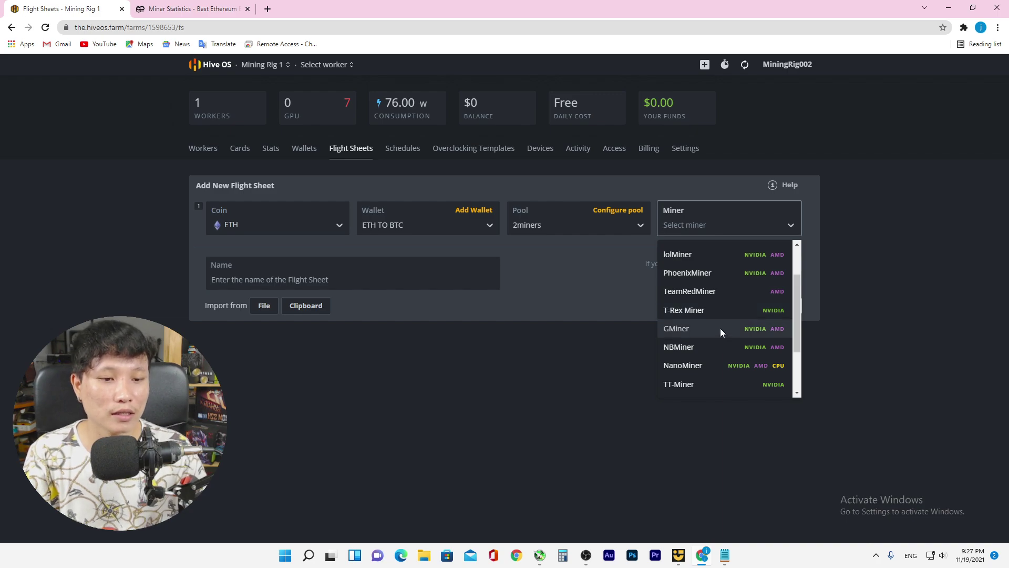
{"action": "scroll", "coordinate": [721, 328], "scroll_direction": "down", "scroll_amount": 1}
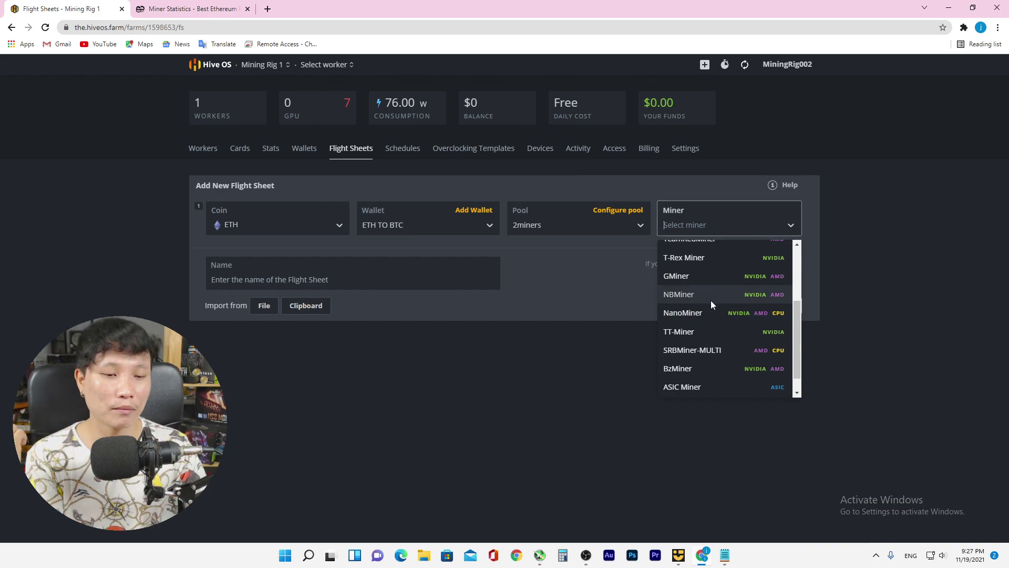
{"action": "left_click", "coordinate": [711, 301]}
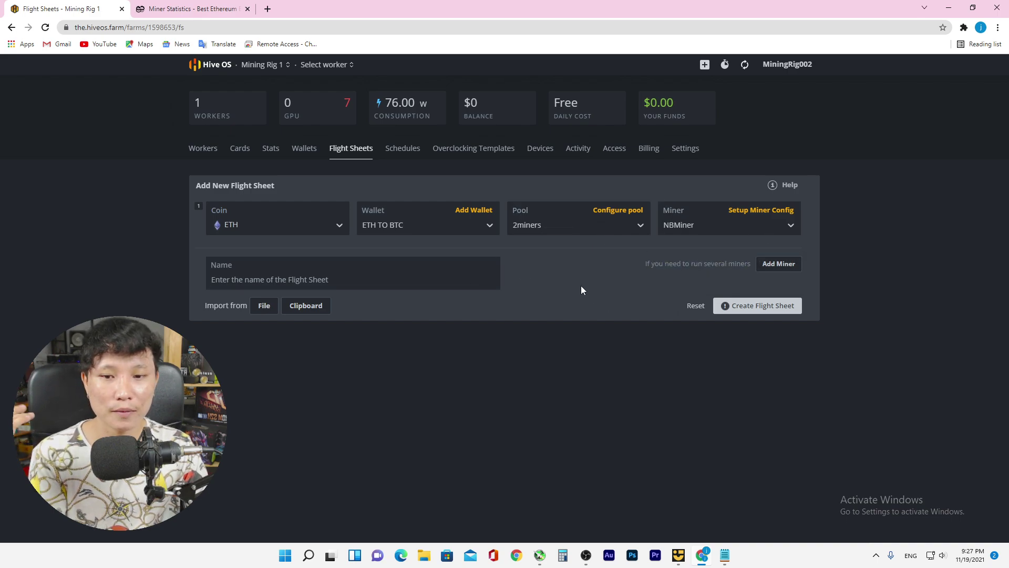
{"action": "left_click", "coordinate": [225, 279]}
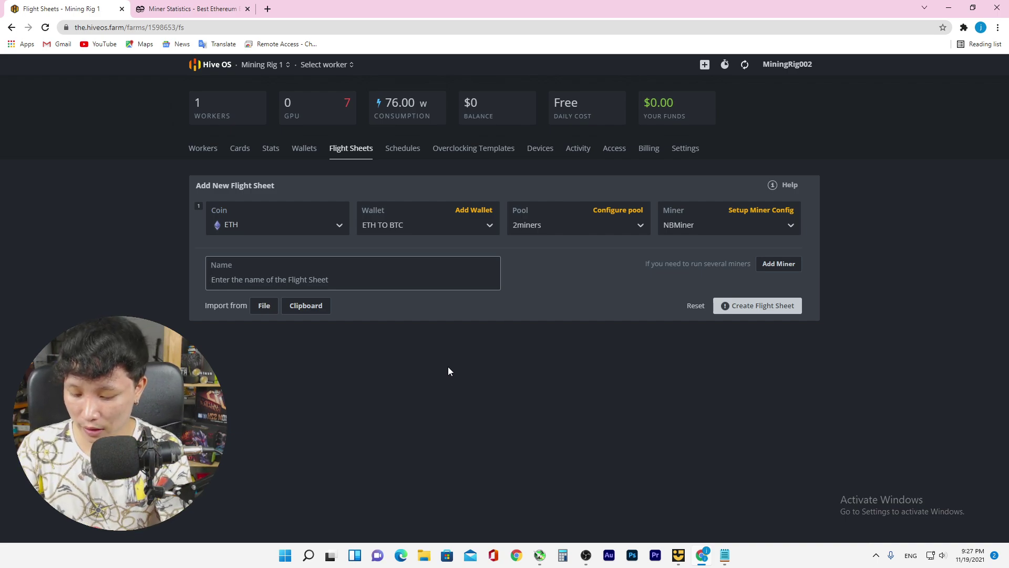
Enter 'Mining ETH to BTC' as the name and create the flight sheet
{"action": "type", "text": "Mini"}
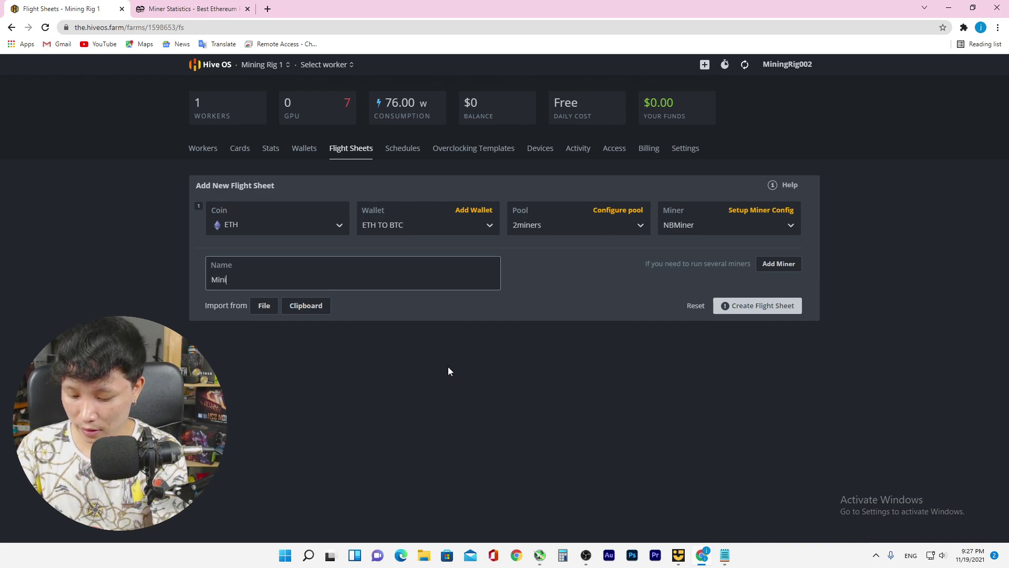
{"action": "type", "text": "ng "}
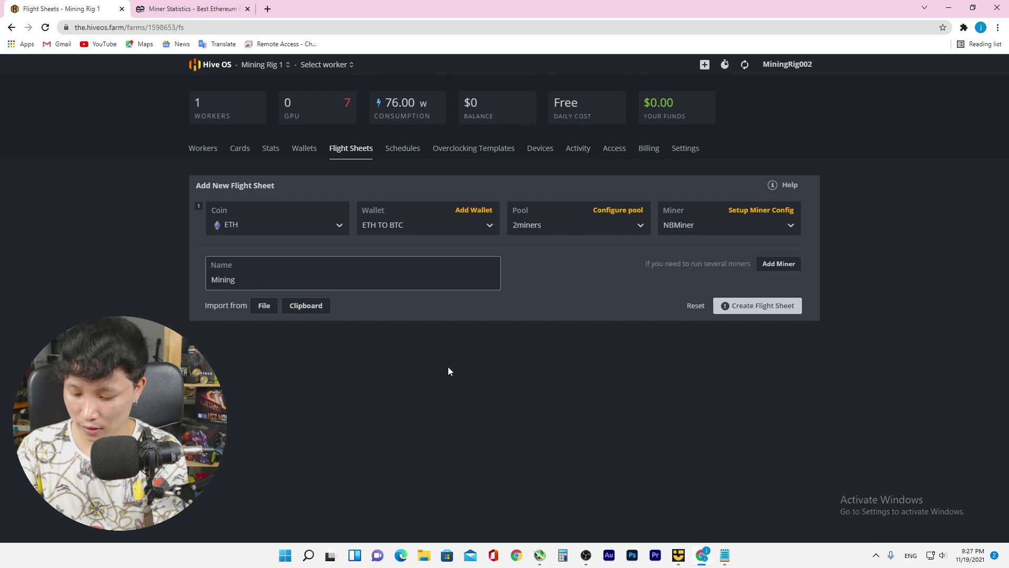
{"action": "type", "text": "ETH"}
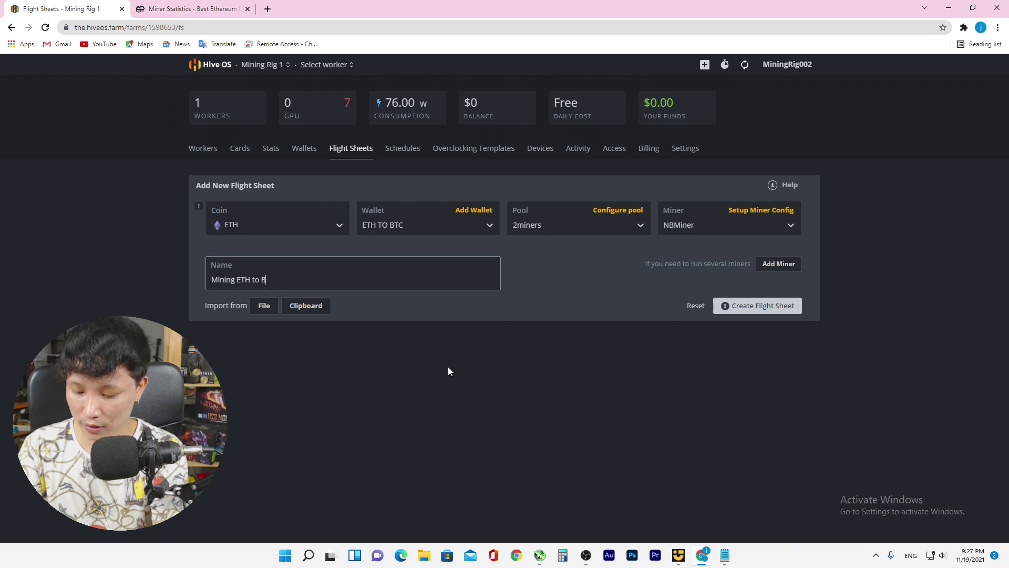
{"action": "type", "text": "to BTC"}
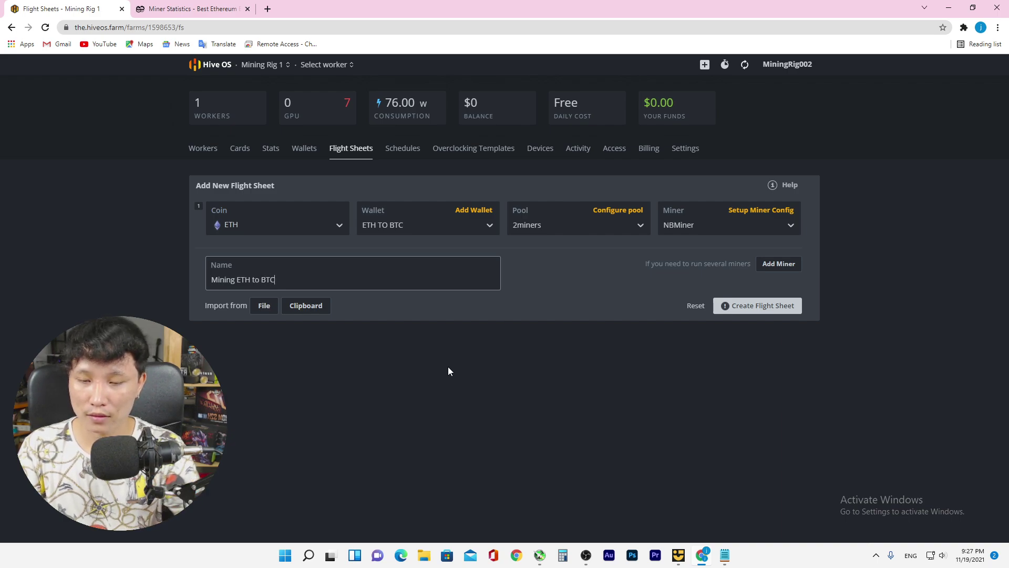
{"action": "left_click", "coordinate": [744, 307]}
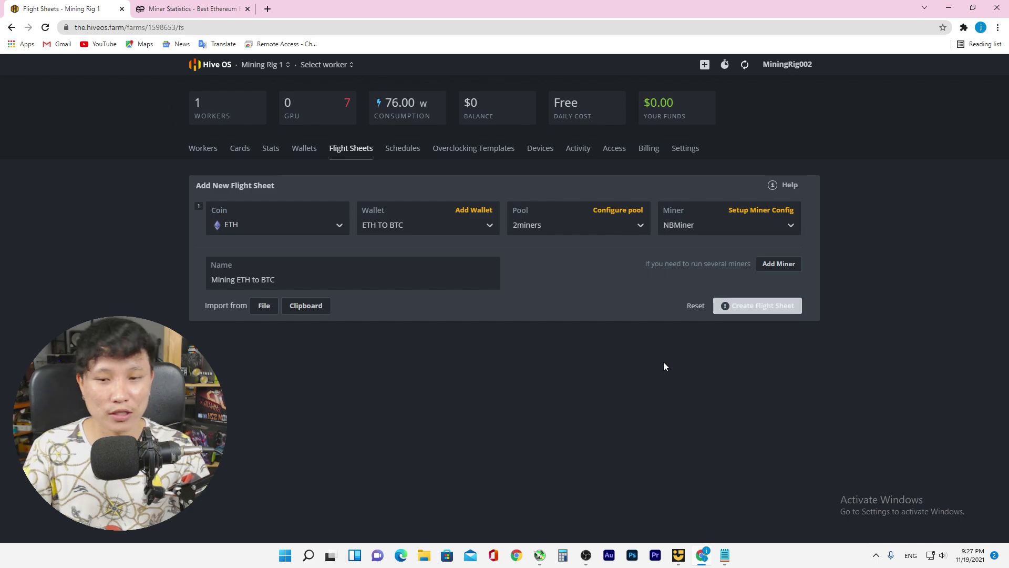